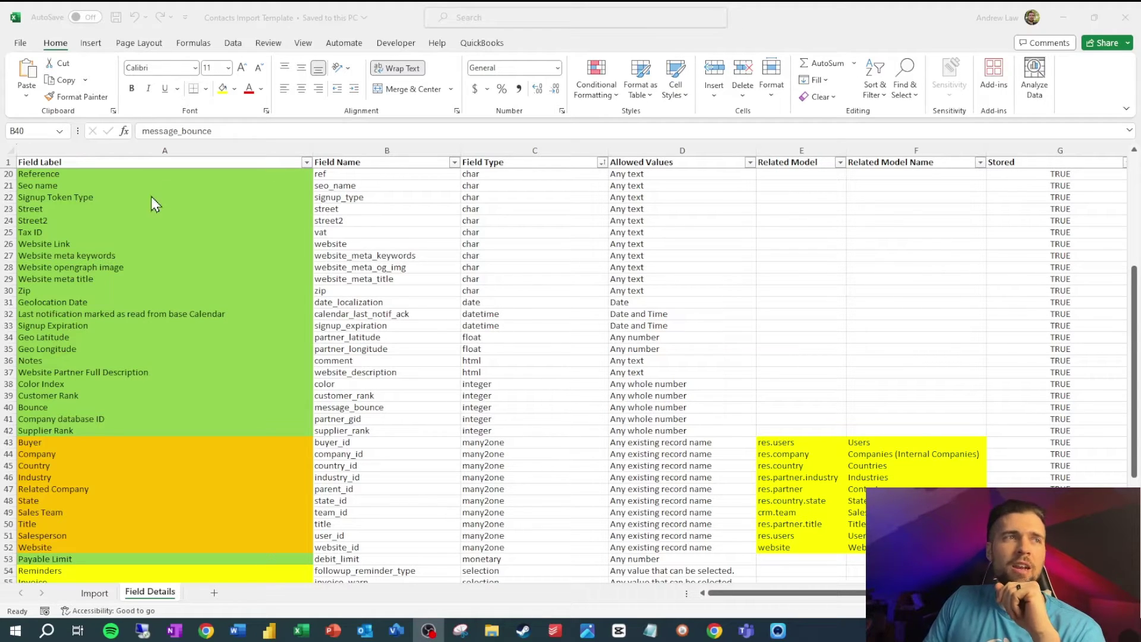
- Check the City field label, peek at the Import sheet, and return to Field Details
{"action": "scroll", "coordinate": [184, 259], "scroll_direction": "up", "scroll_amount": 6}
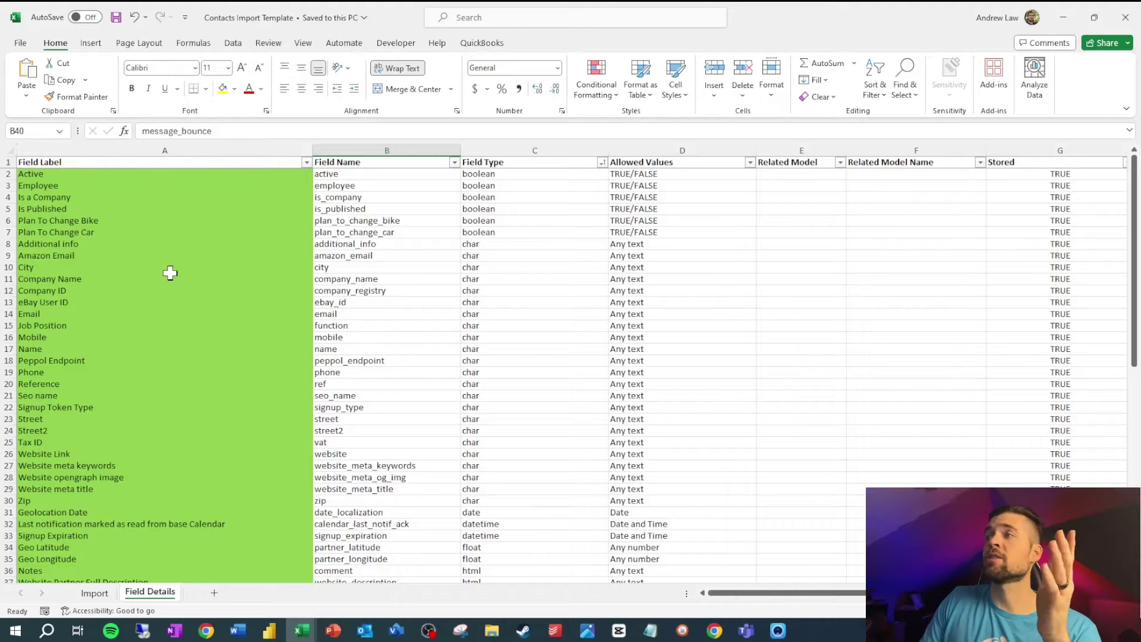
{"action": "left_click", "coordinate": [168, 272]}
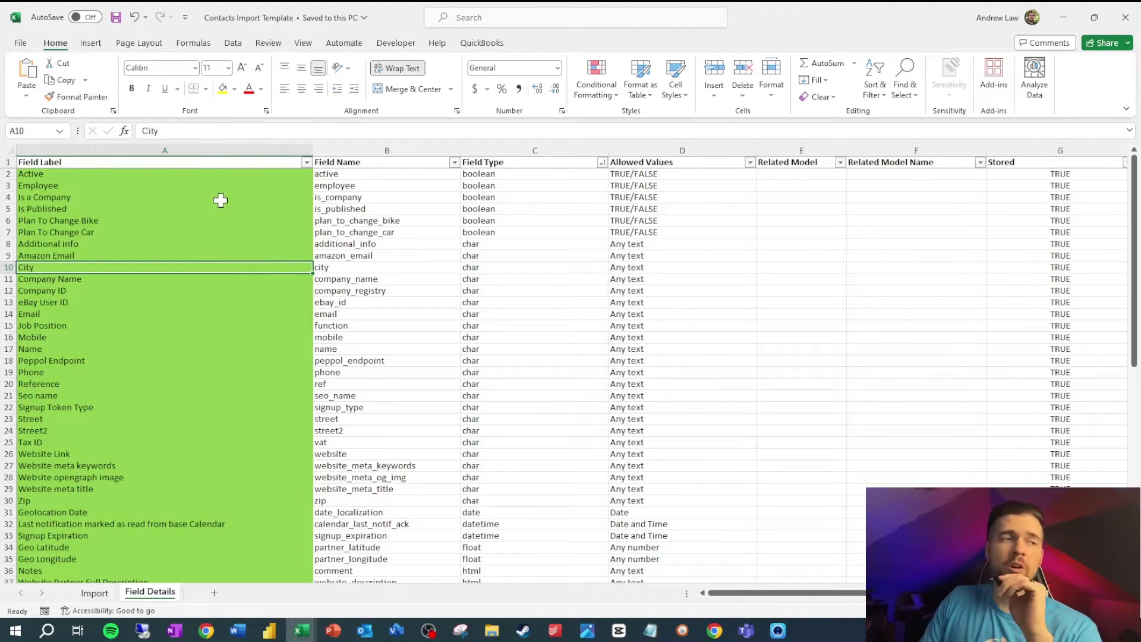
{"action": "left_click", "coordinate": [95, 593]}
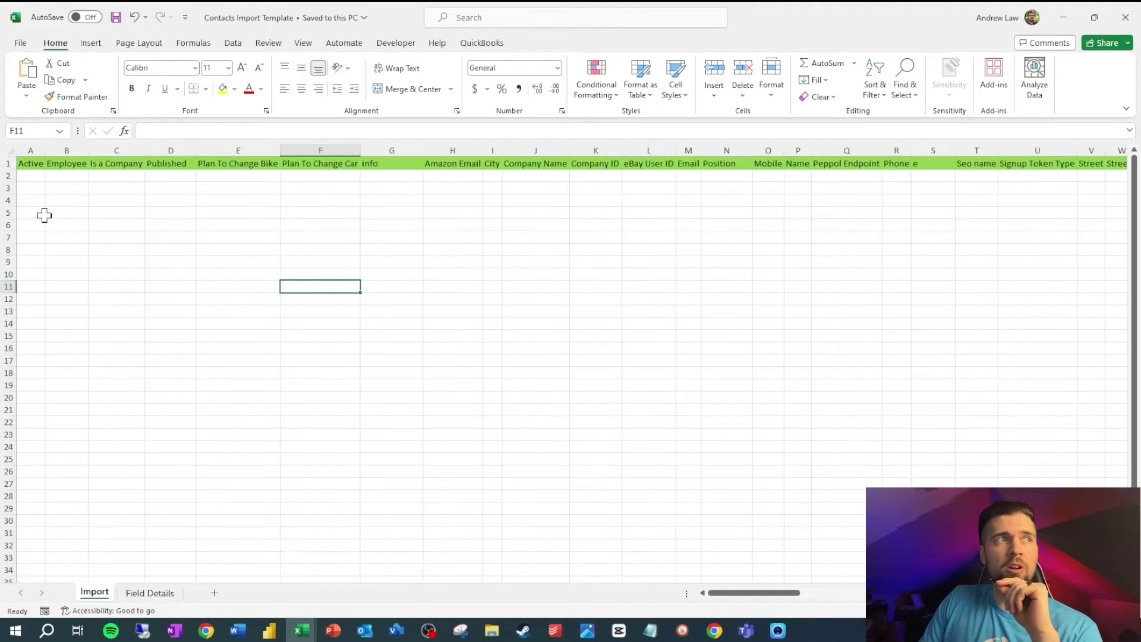
{"action": "left_click", "coordinate": [138, 593]}
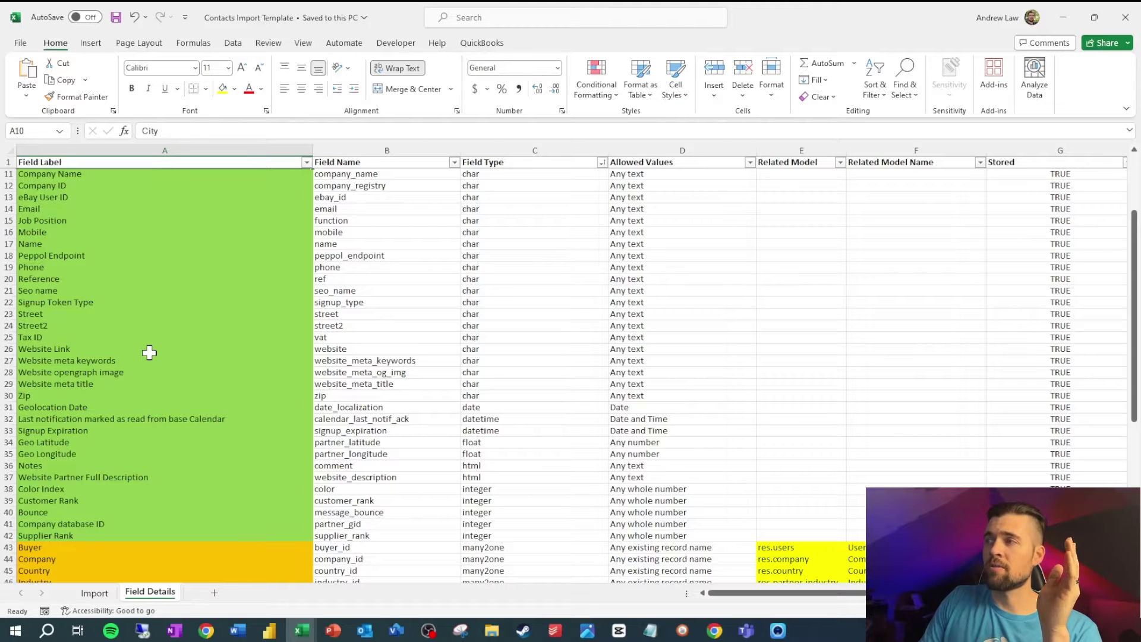
- Scroll down to the Invoice and Buyer fields and highlight the many2one types in rows 43–52
{"action": "scroll", "coordinate": [232, 332], "scroll_direction": "down", "scroll_amount": 5}
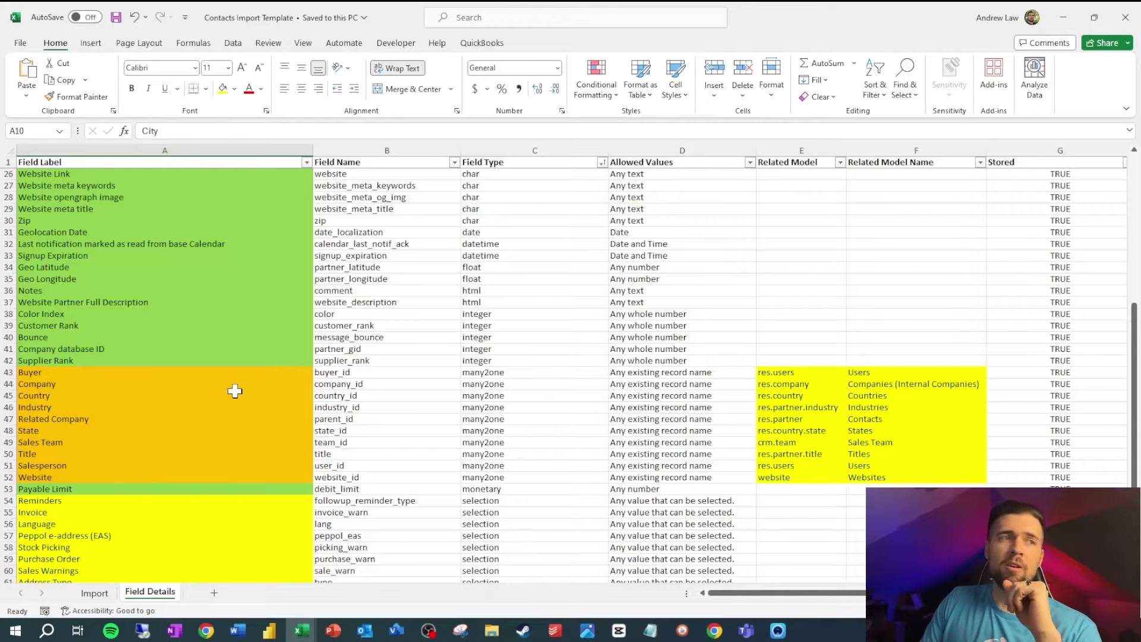
{"action": "scroll", "coordinate": [235, 390], "scroll_direction": "down", "scroll_amount": 3}
{"action": "left_click", "coordinate": [250, 408]}
{"action": "scroll", "coordinate": [250, 408], "scroll_direction": "down", "scroll_amount": 1}
{"action": "left_click", "coordinate": [287, 233]}
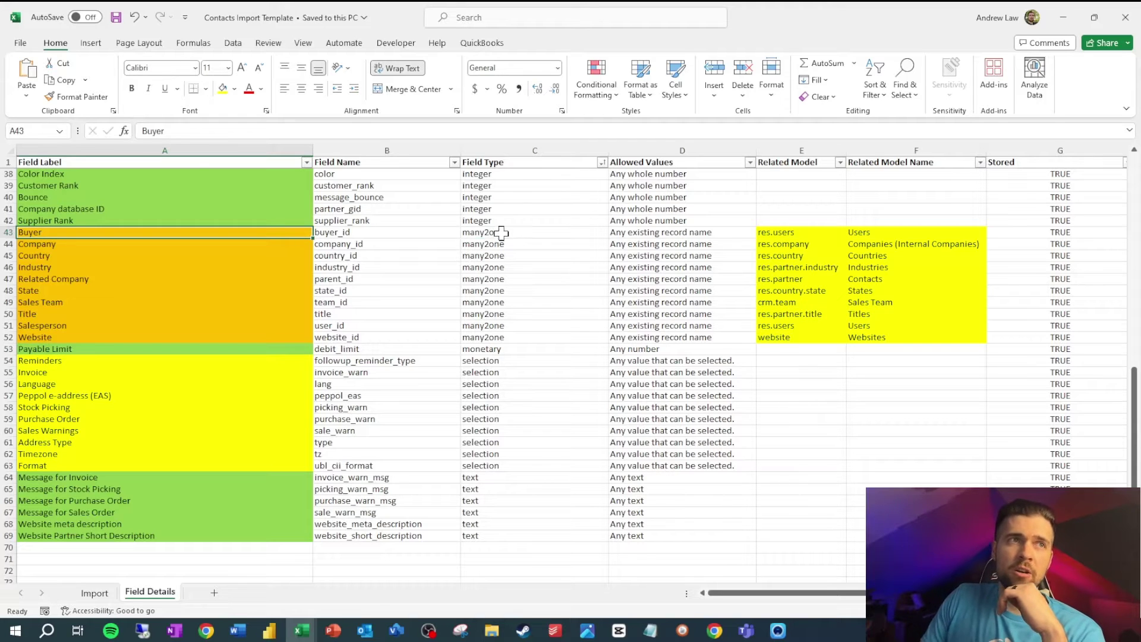
{"action": "left_click_drag", "start_coordinate": [496, 234], "coordinate": [501, 337]}
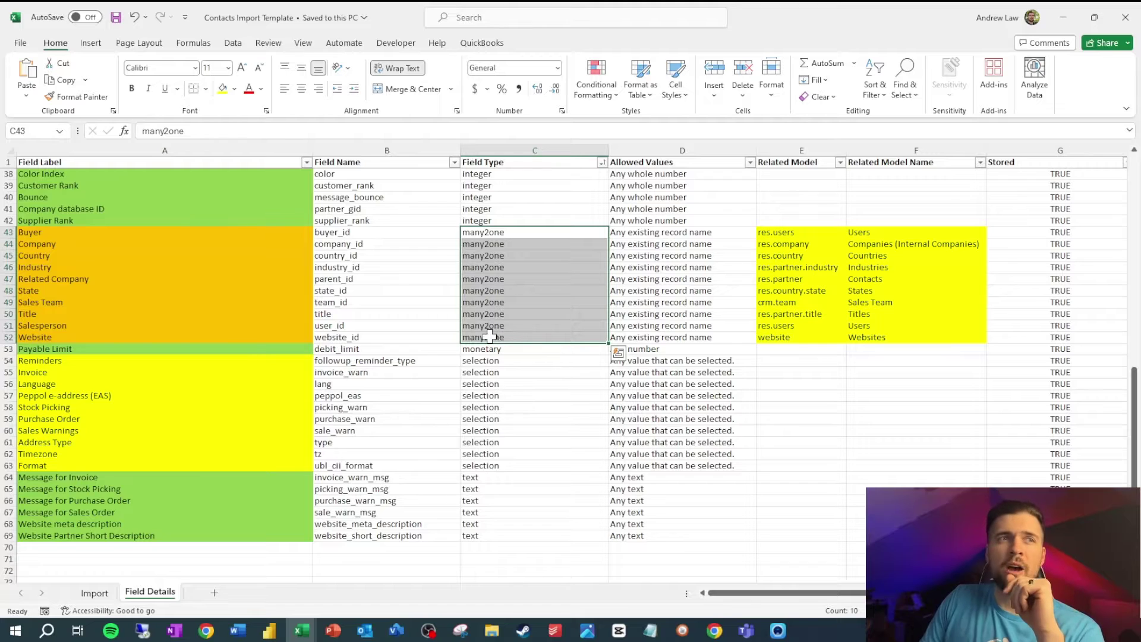
{"action": "left_click", "coordinate": [501, 232]}
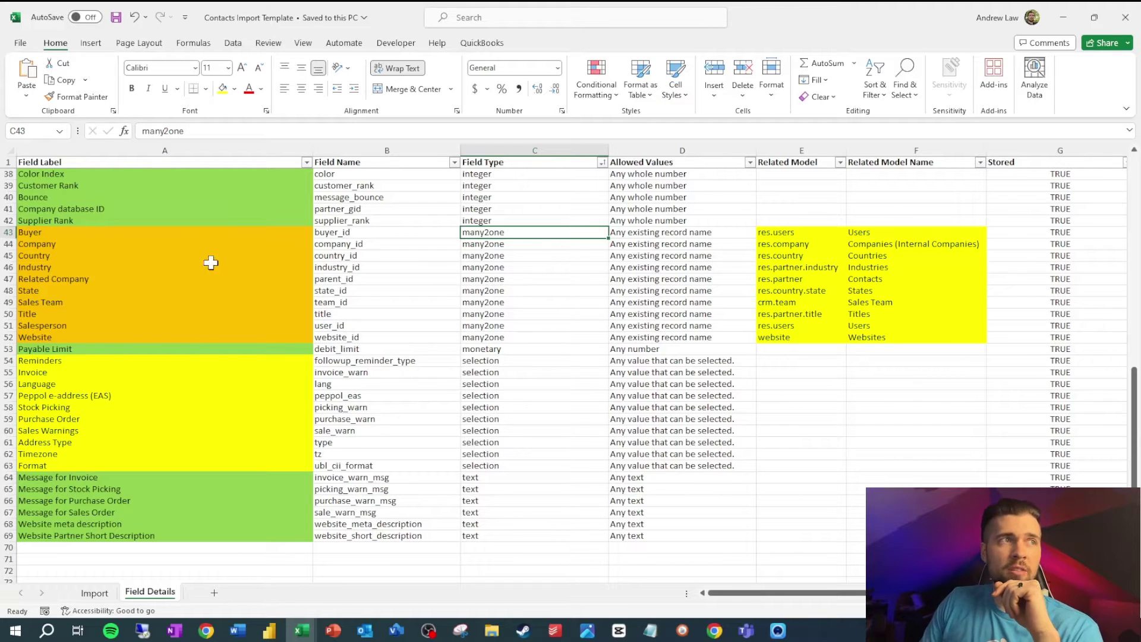
- Inspect Buyer's res.users related model, plus the allowed values and related models for rows 42–62
{"action": "left_click", "coordinate": [246, 232]}
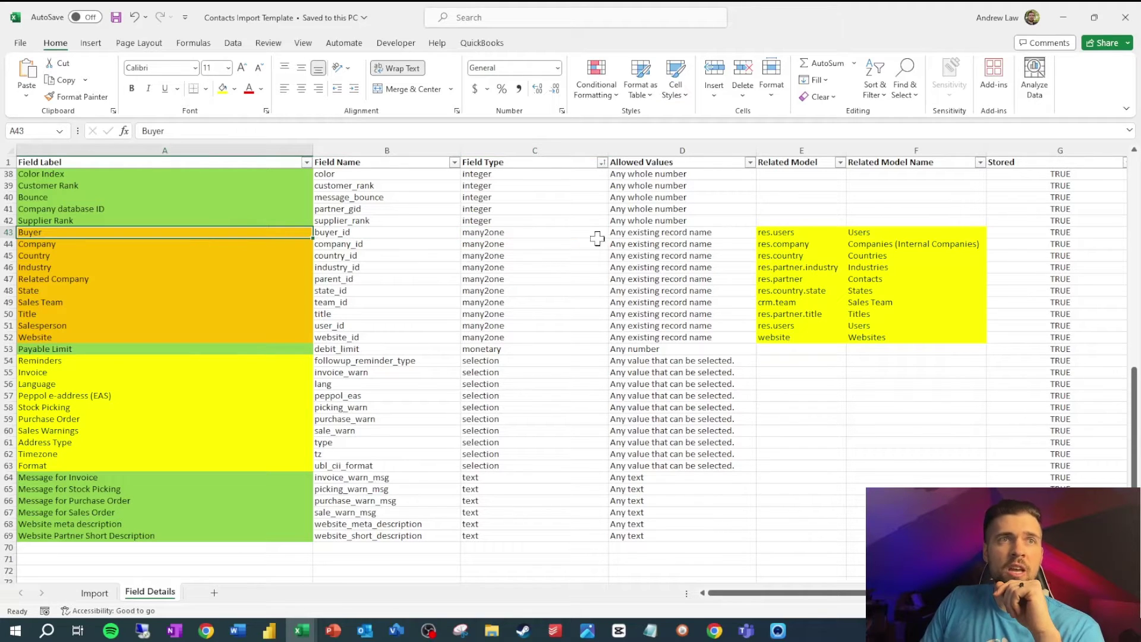
{"action": "left_click", "coordinate": [797, 233]}
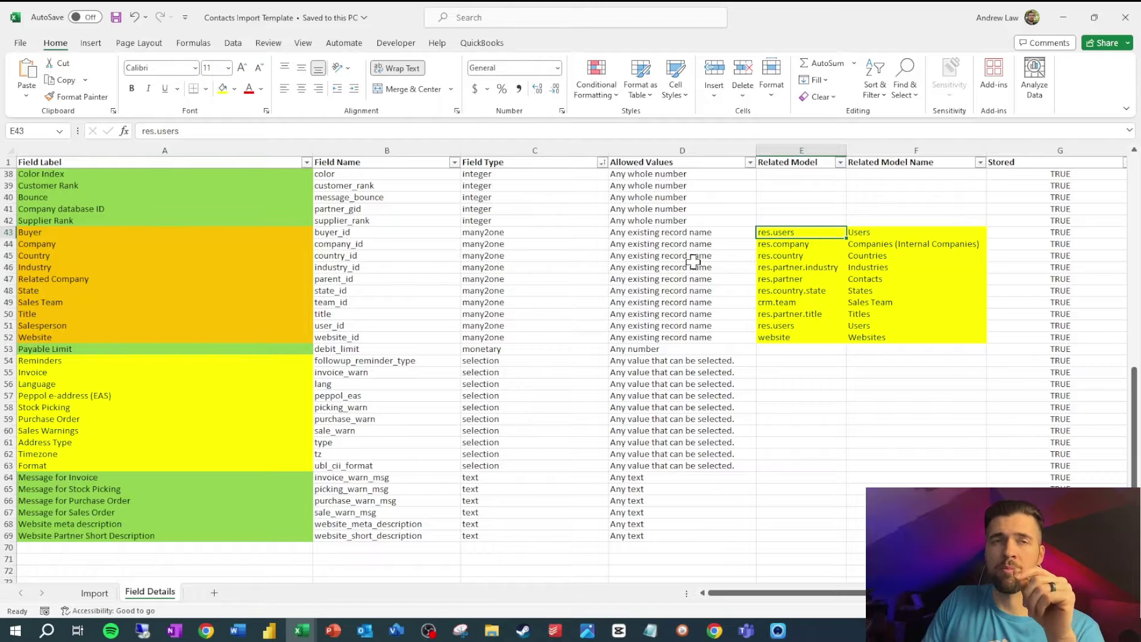
{"action": "left_click", "coordinate": [880, 233]}
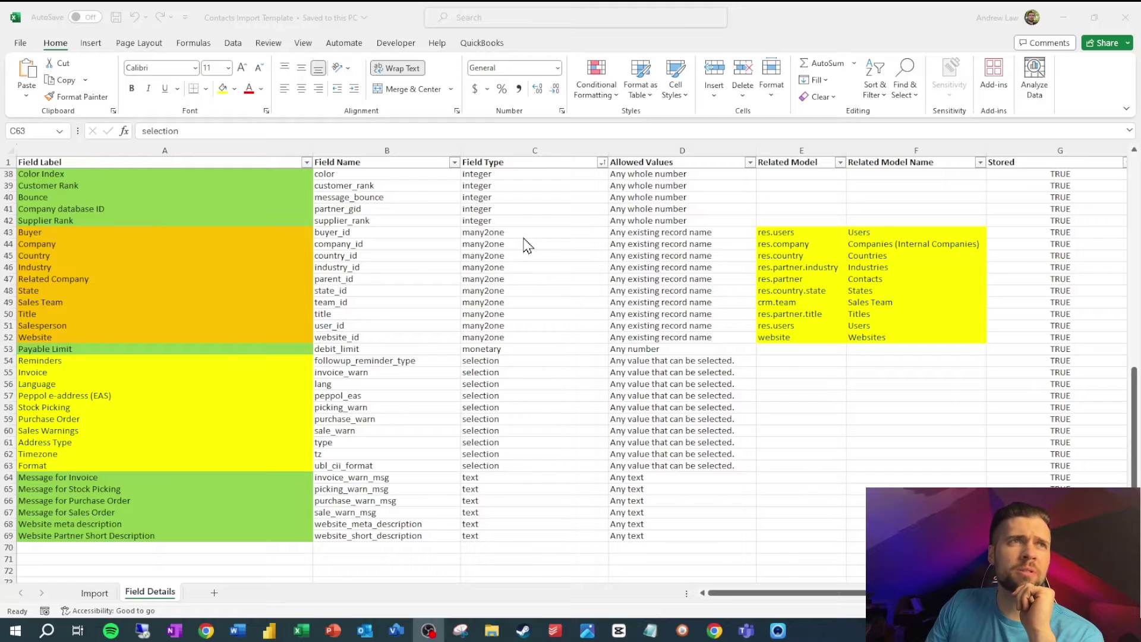
{"action": "left_click_drag", "start_coordinate": [519, 194], "coordinate": [507, 400]}
{"action": "left_click", "coordinate": [669, 221]}
{"action": "left_click_drag", "start_coordinate": [669, 220], "coordinate": [665, 459]}
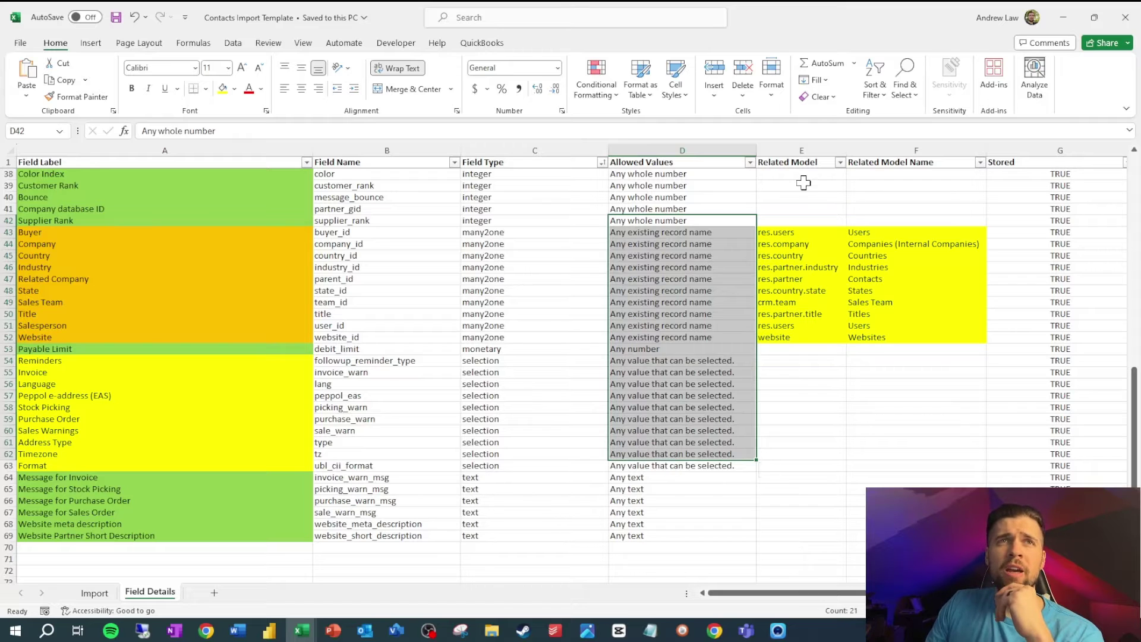
{"action": "left_click_drag", "start_coordinate": [802, 185], "coordinate": [893, 336]}
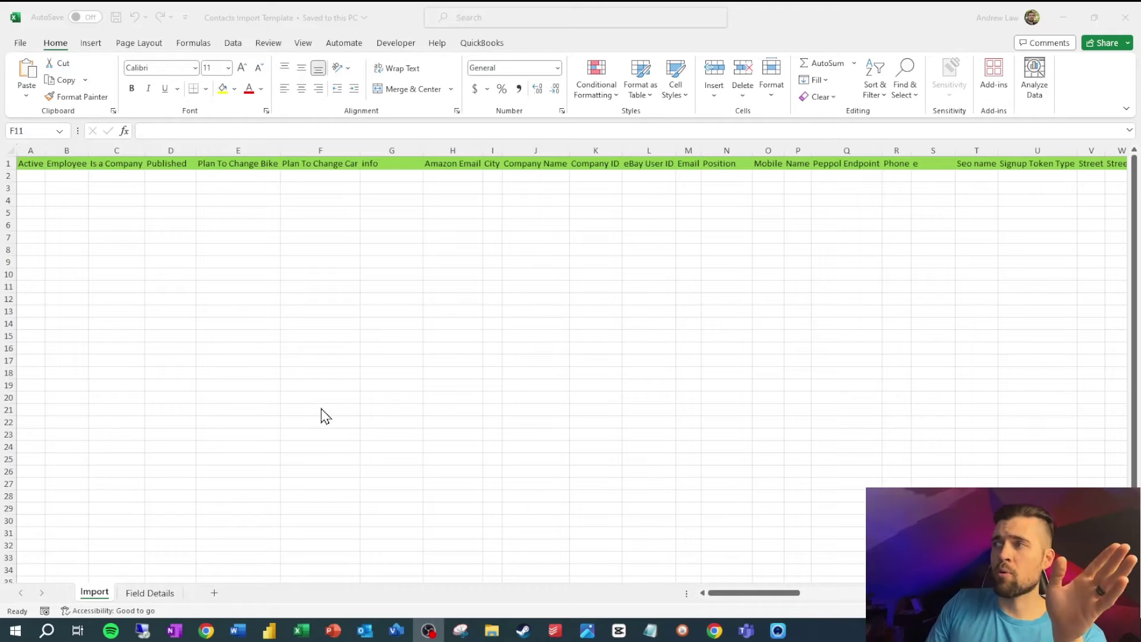
- AutoFit the Import sheet's column widths so headers like Active and Plan To Change Bike show fully
{"action": "left_click", "coordinate": [30, 163]}
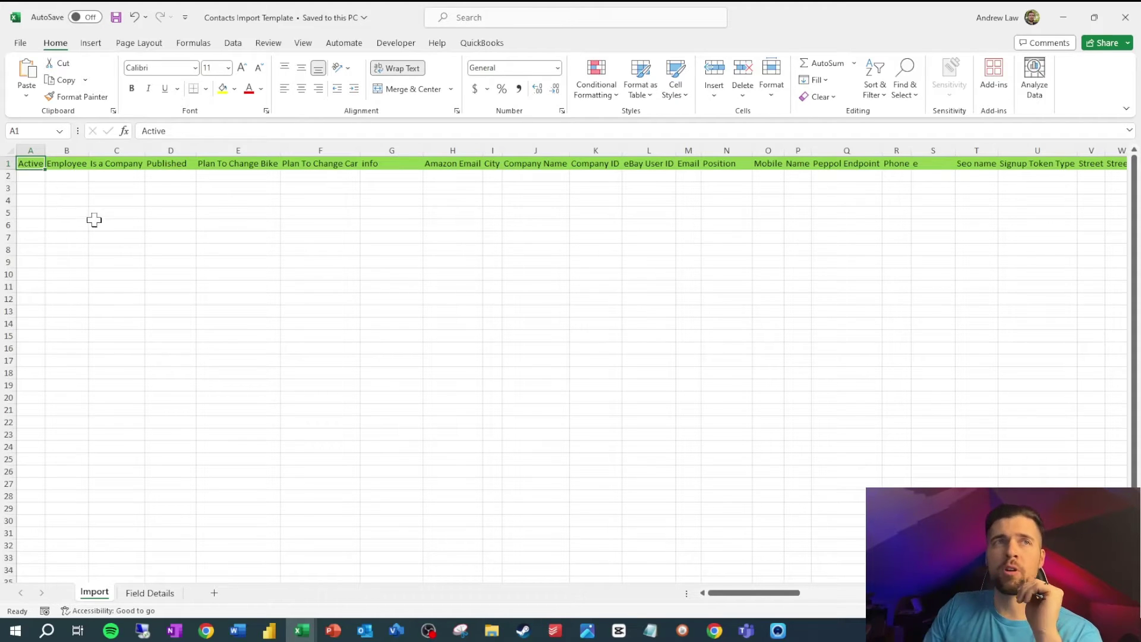
{"action": "left_click", "coordinate": [121, 234]}
{"action": "left_click", "coordinate": [39, 166]}
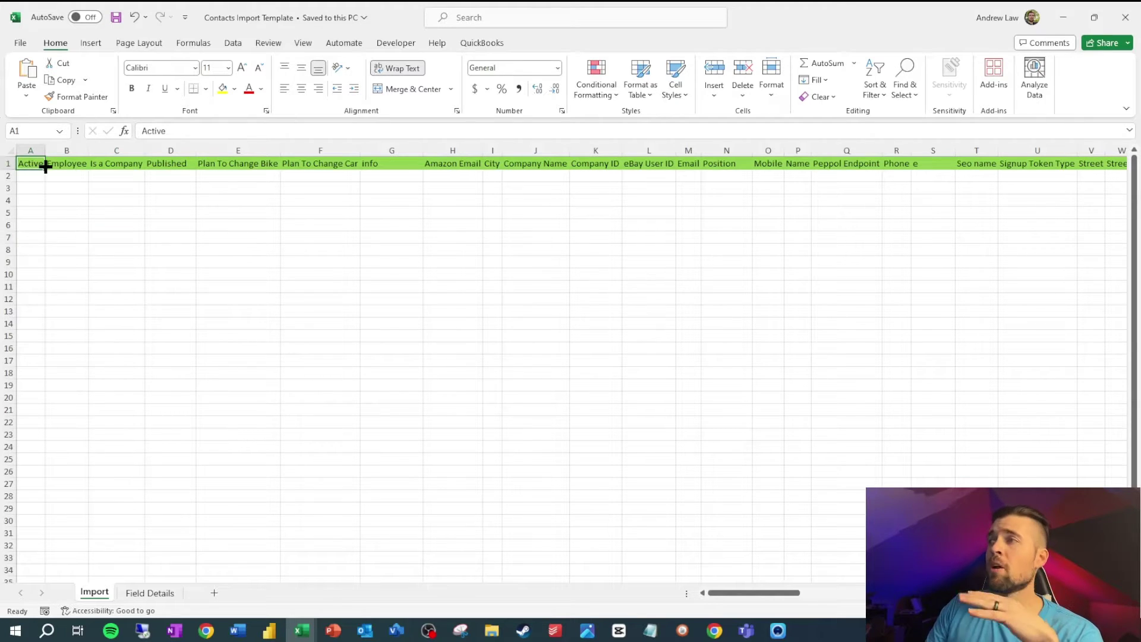
{"action": "key", "text": "Right"}
{"action": "key", "text": "Right"}
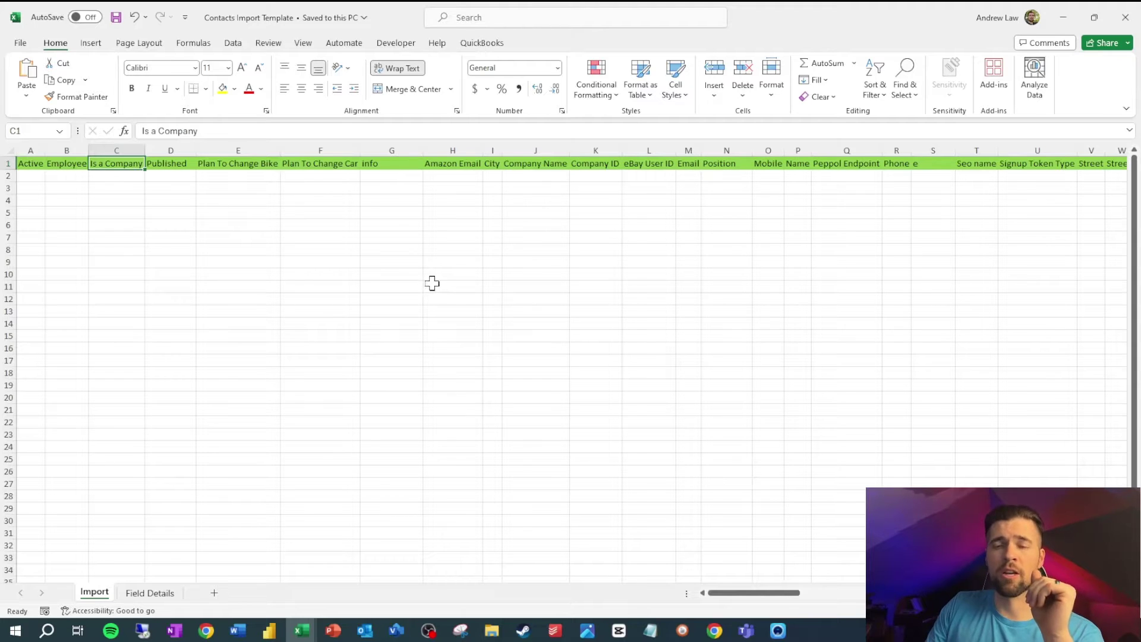
{"action": "key", "text": "alt+h"}
{"action": "key", "text": "o"}
{"action": "key", "text": "i"}
{"action": "left_click", "coordinate": [40, 163]}
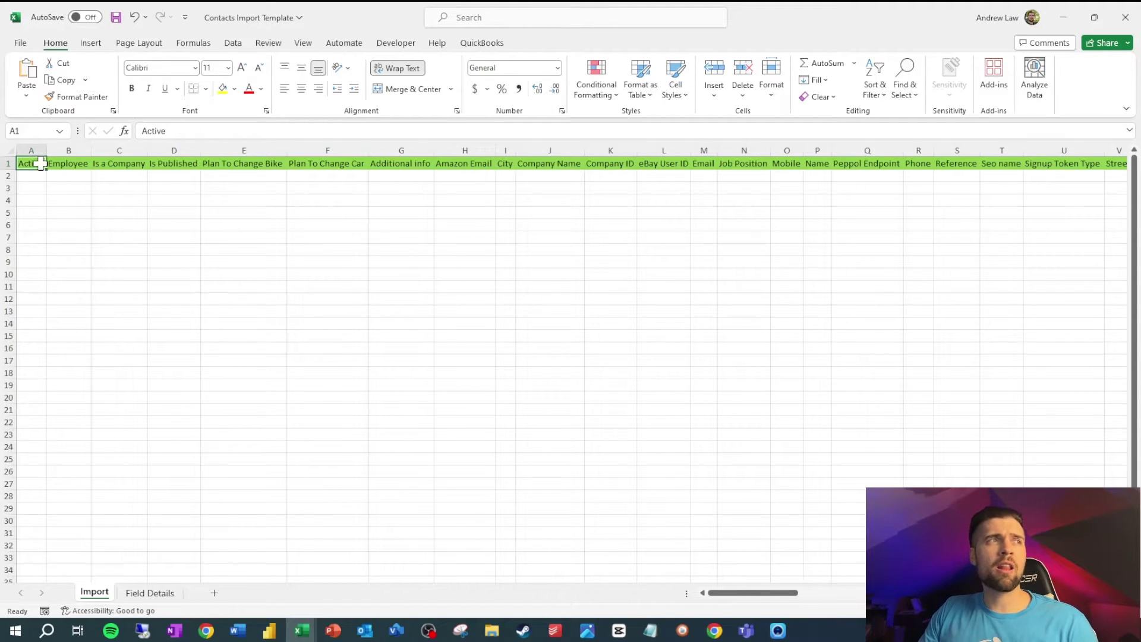
{"action": "key", "text": "Right"}
{"action": "key", "text": "Right"}
{"action": "key", "text": "Right"}
{"action": "key", "text": "Right"}
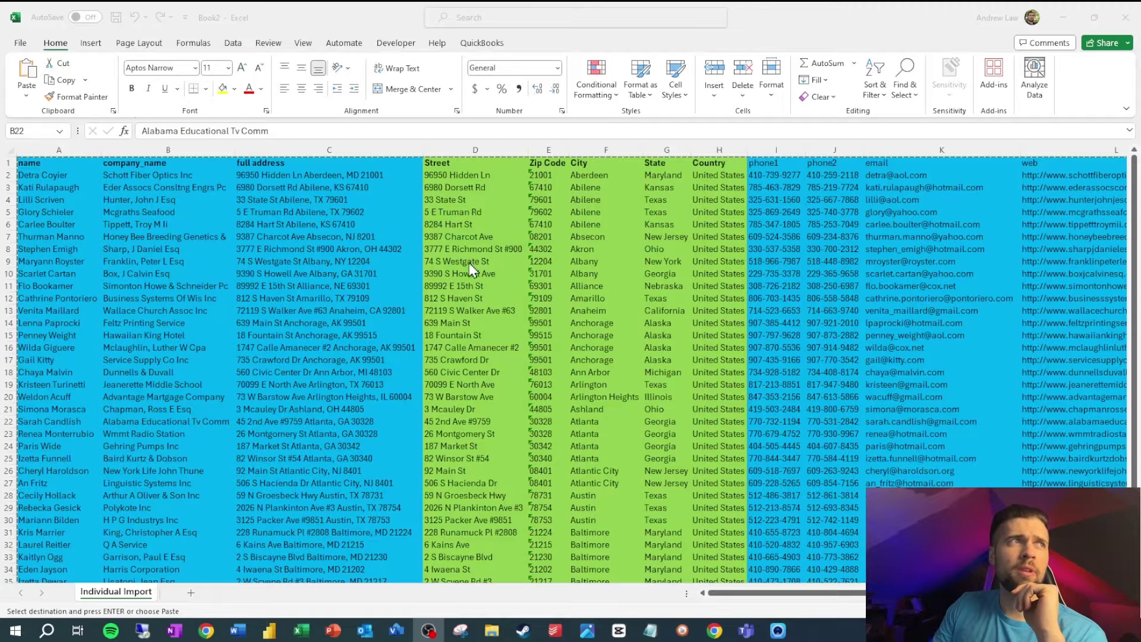
- Paste the template's Name field label over Book2's name header
{"action": "left_click", "coordinate": [32, 167]}
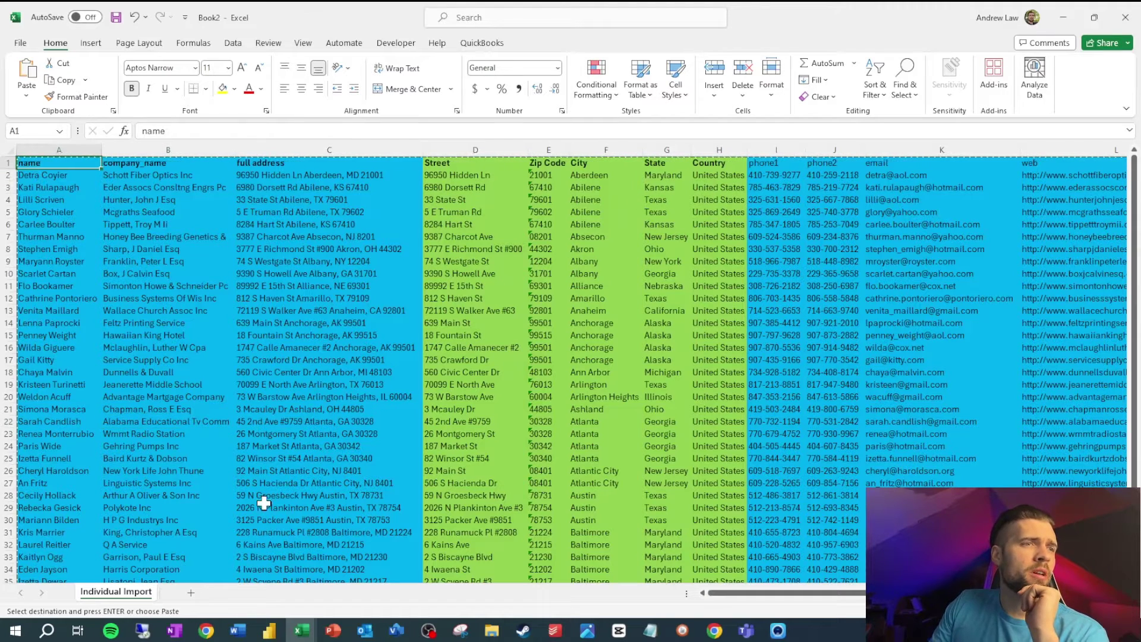
{"action": "mouse_move", "coordinate": [302, 630]}
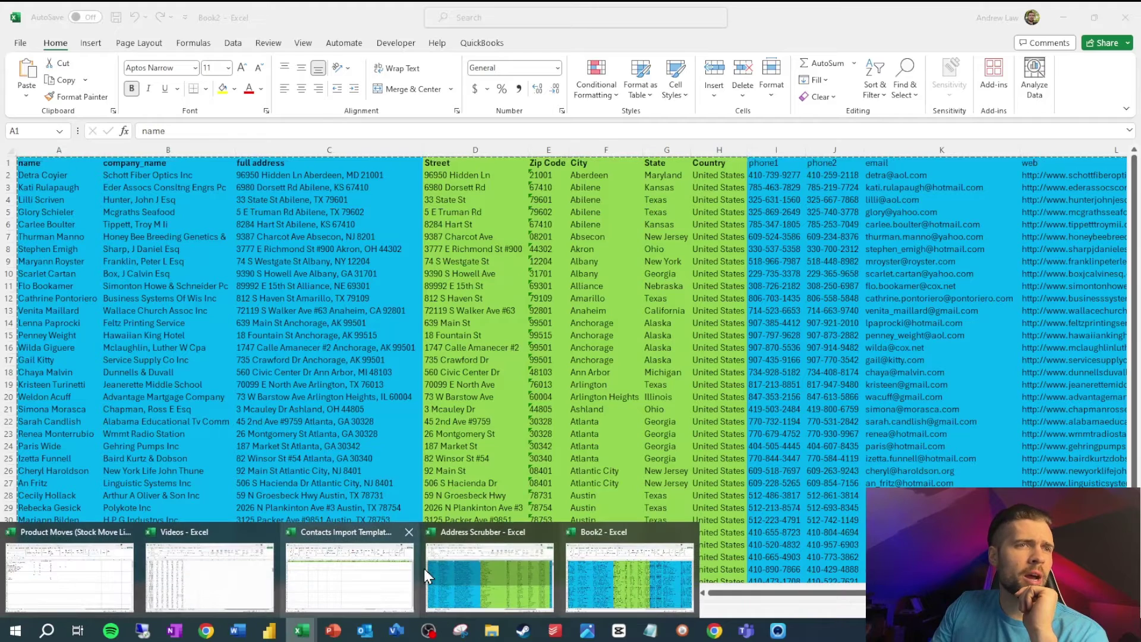
{"action": "left_click", "coordinate": [390, 581]}
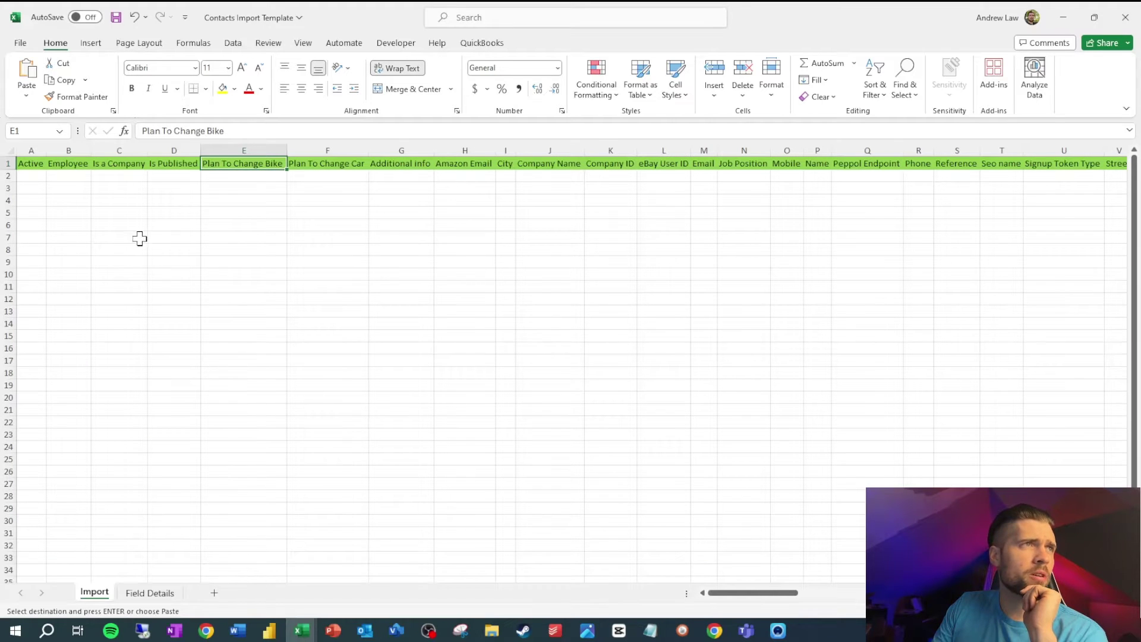
{"action": "left_click", "coordinate": [152, 593]}
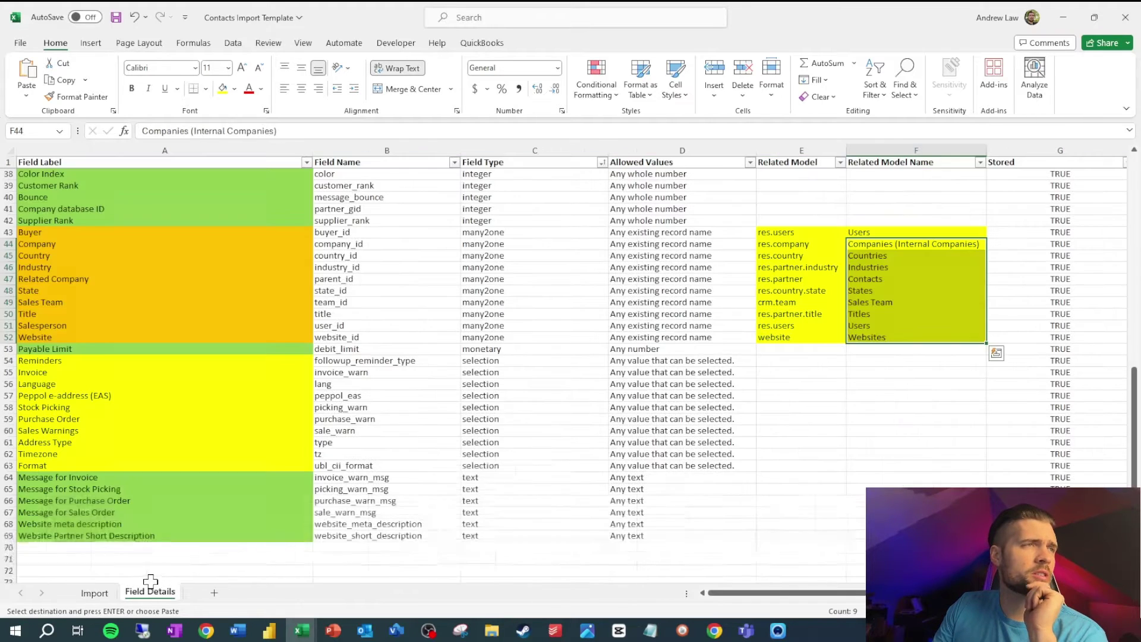
{"action": "scroll", "coordinate": [156, 309], "scroll_direction": "up", "scroll_amount": 12}
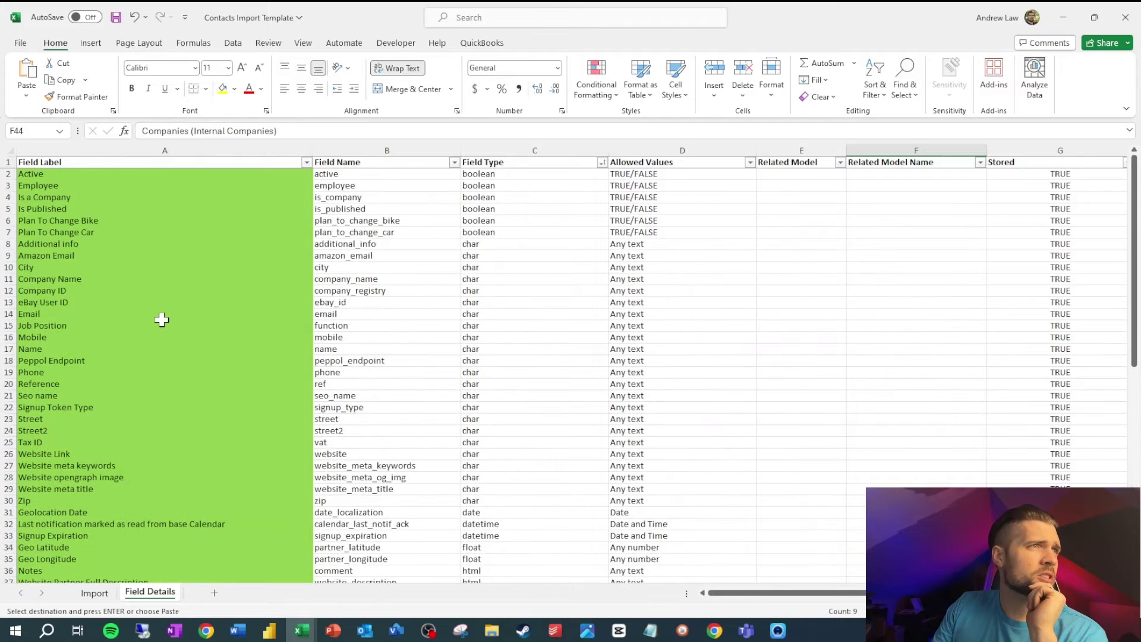
{"action": "left_click", "coordinate": [104, 349]}
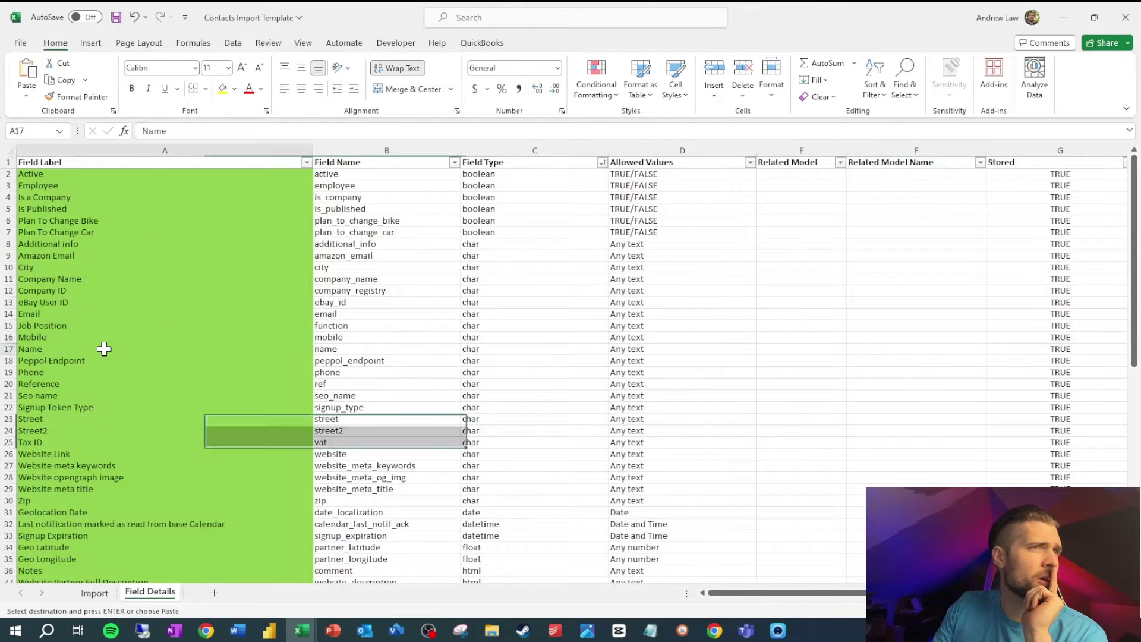
{"action": "key", "text": "ctrl+c"}
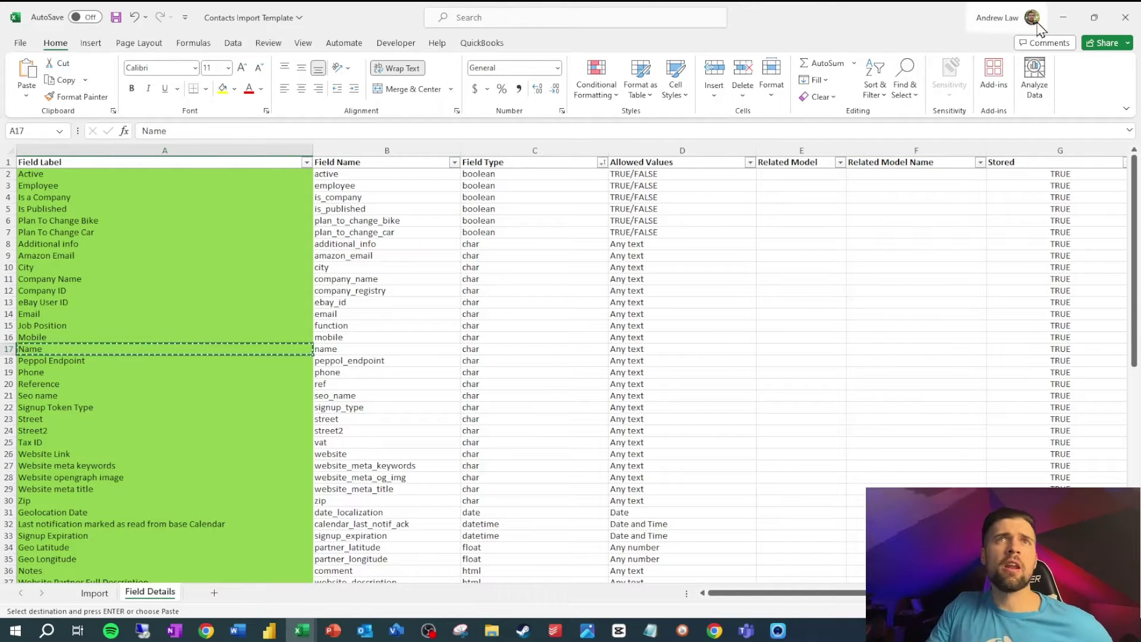
{"action": "key", "text": "alt+Tab"}
{"action": "key", "text": "ctrl+v"}
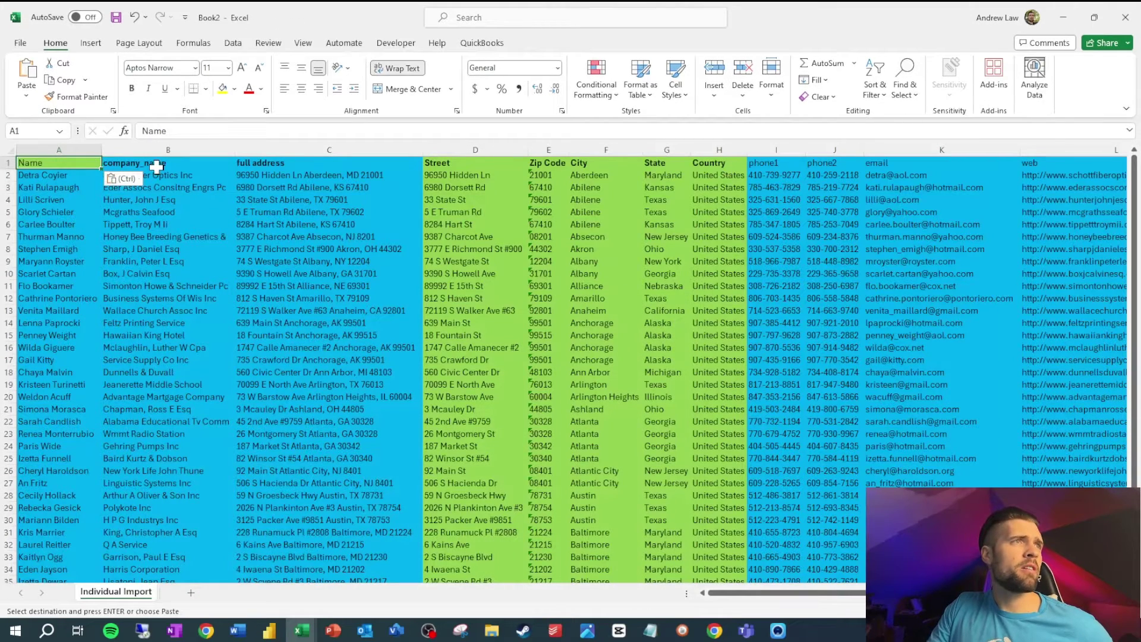
- Replace Book2's company_name header with the template's Related Company label
{"action": "left_click", "coordinate": [156, 164]}
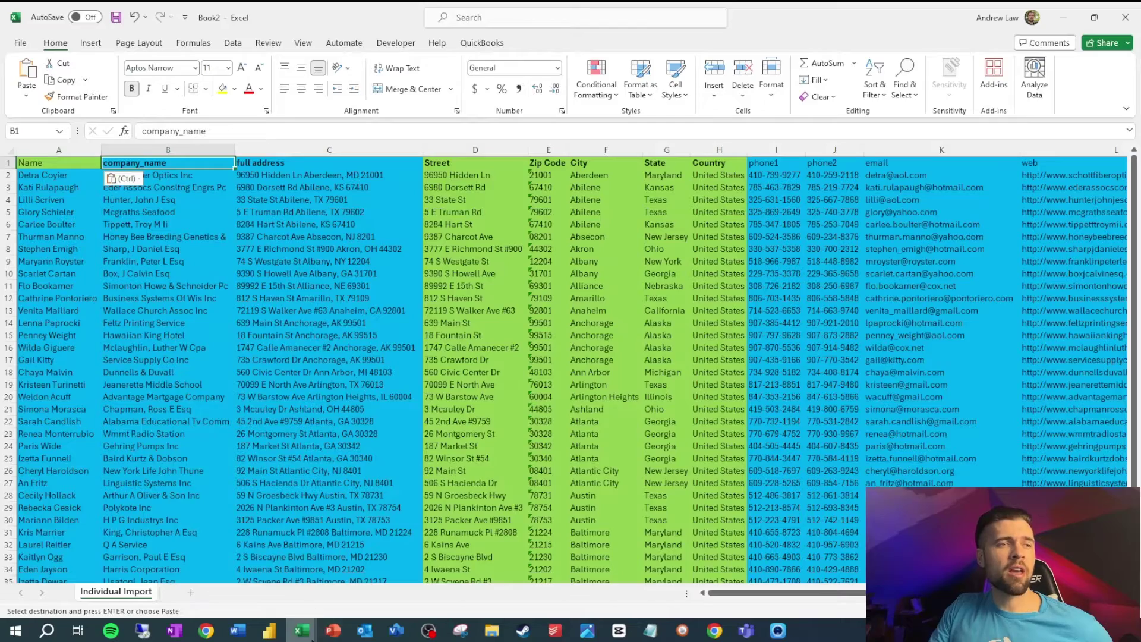
{"action": "left_click", "coordinate": [301, 630]}
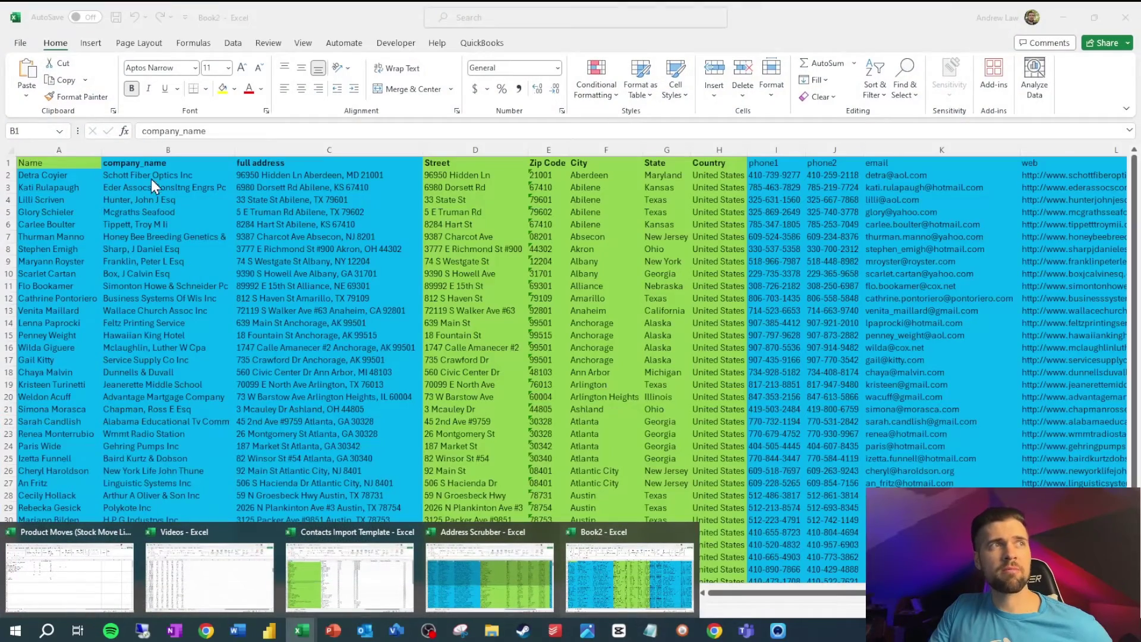
{"action": "left_click", "coordinate": [392, 597]}
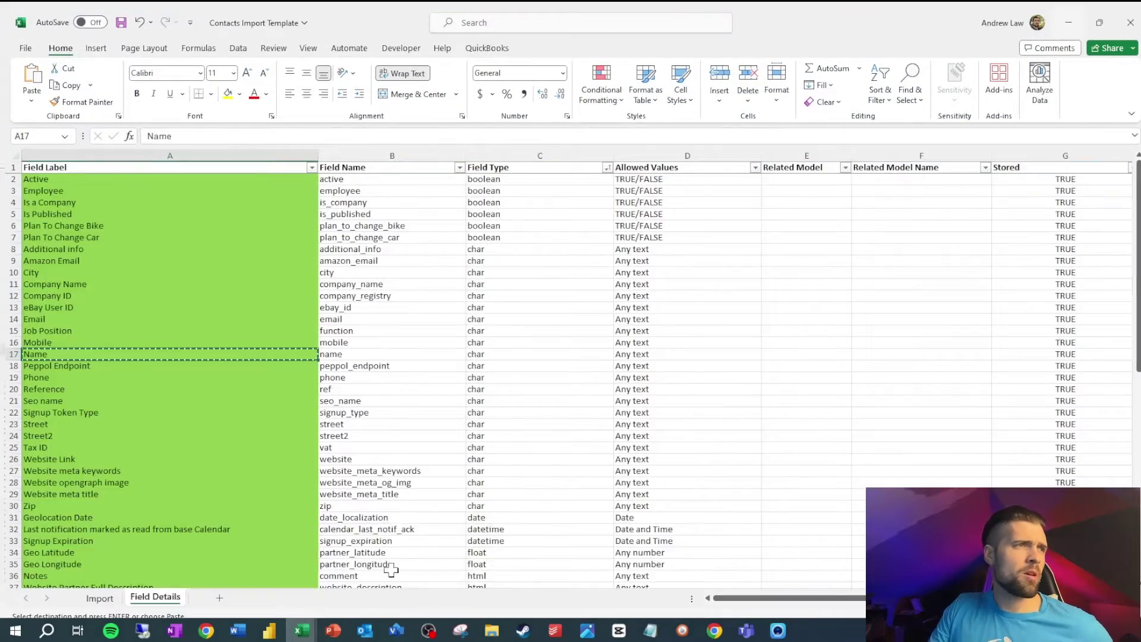
{"action": "scroll", "coordinate": [217, 385], "scroll_direction": "down", "scroll_amount": 10}
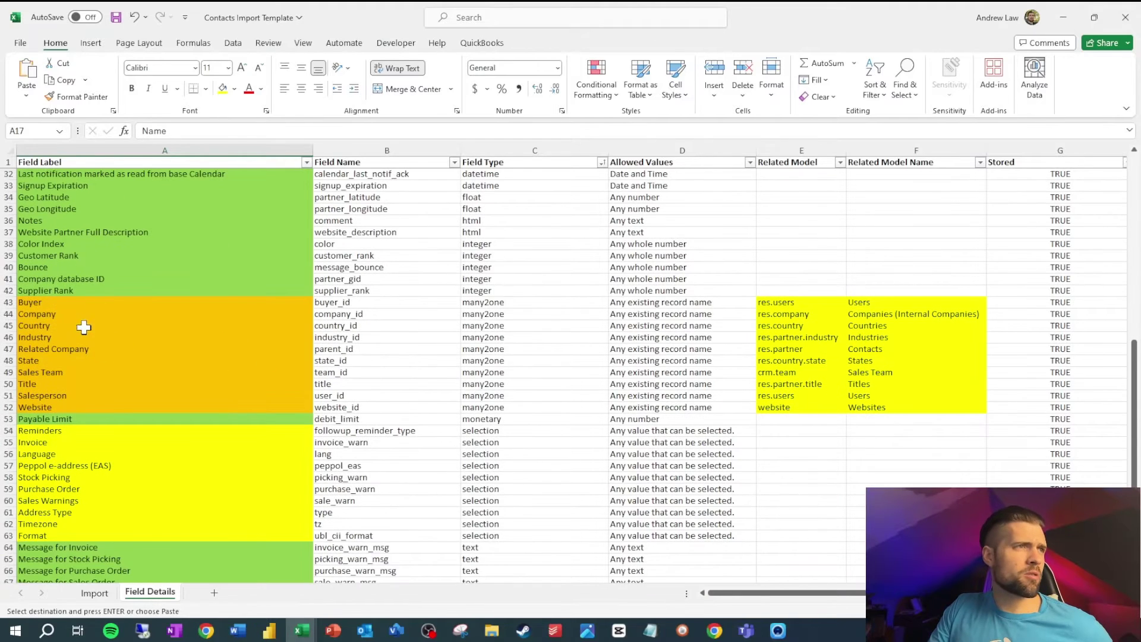
{"action": "left_click", "coordinate": [67, 352]}
{"action": "key", "text": "ctrl+c"}
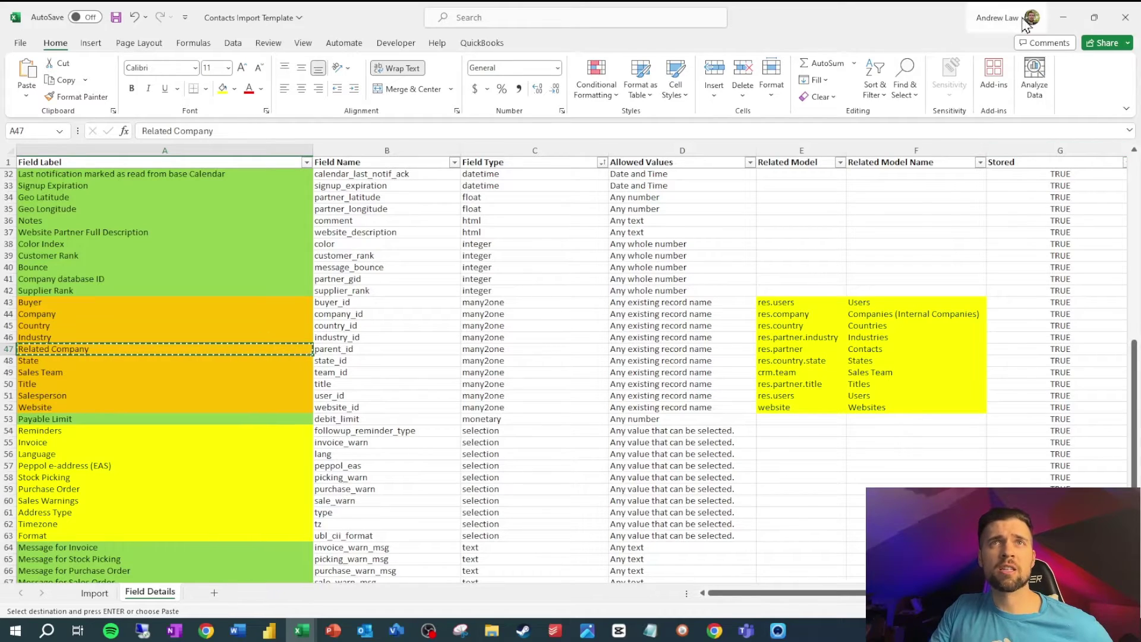
{"action": "left_click", "coordinate": [1065, 19]}
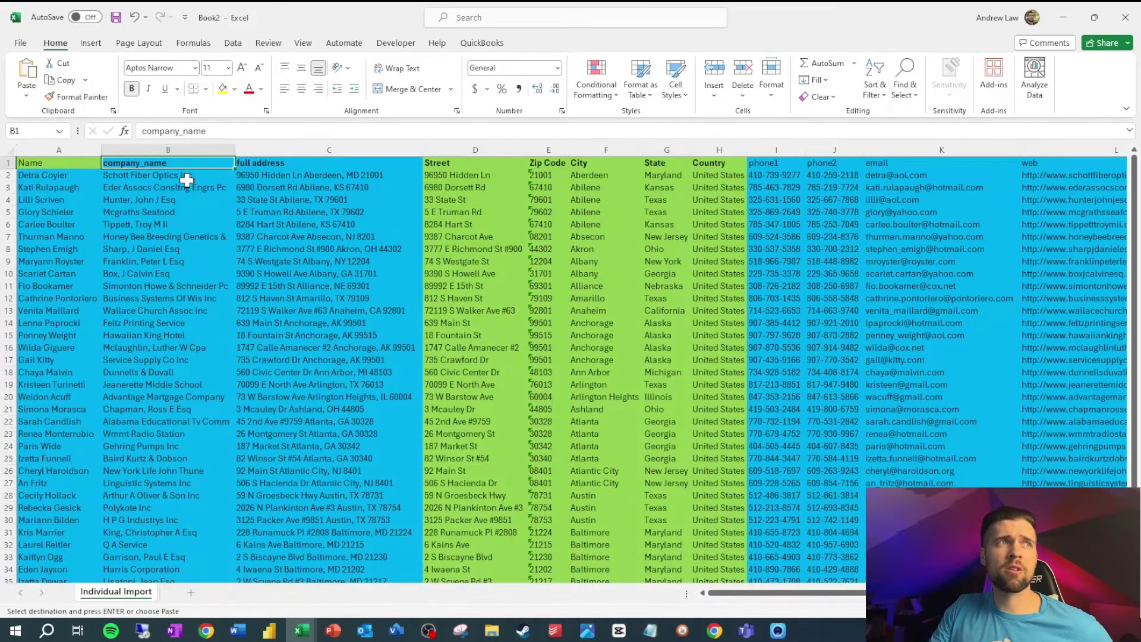
{"action": "key", "text": "ctrl+v"}
- Delete the redundant full address column, keeping the separate street, zip, city, state and country columns
{"action": "left_click", "coordinate": [309, 166]}
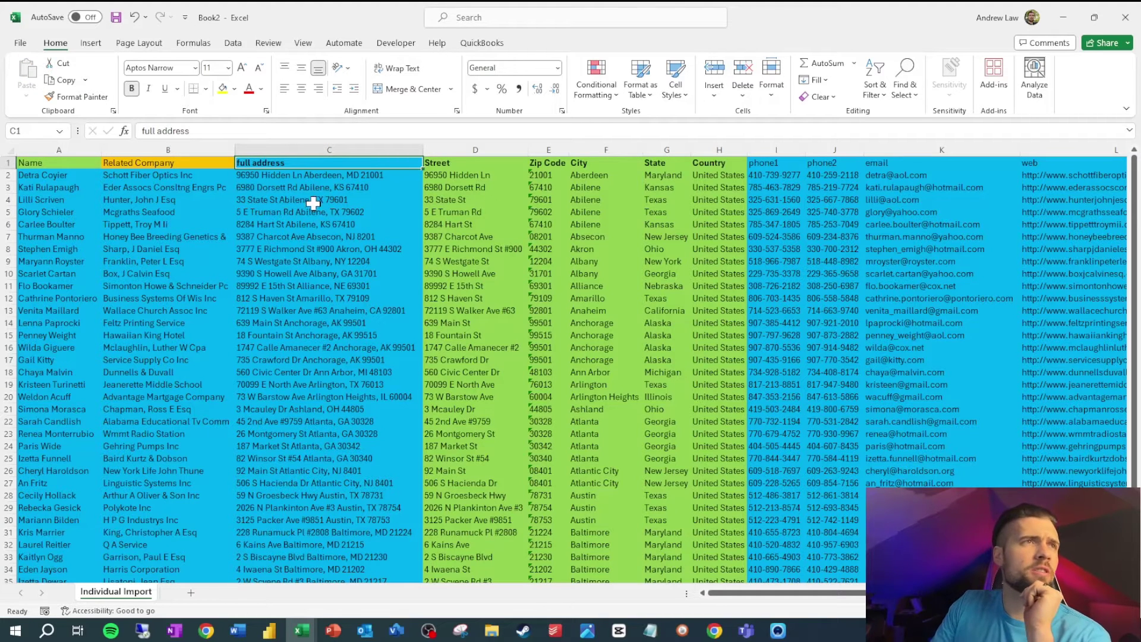
{"action": "left_click", "coordinate": [483, 175]}
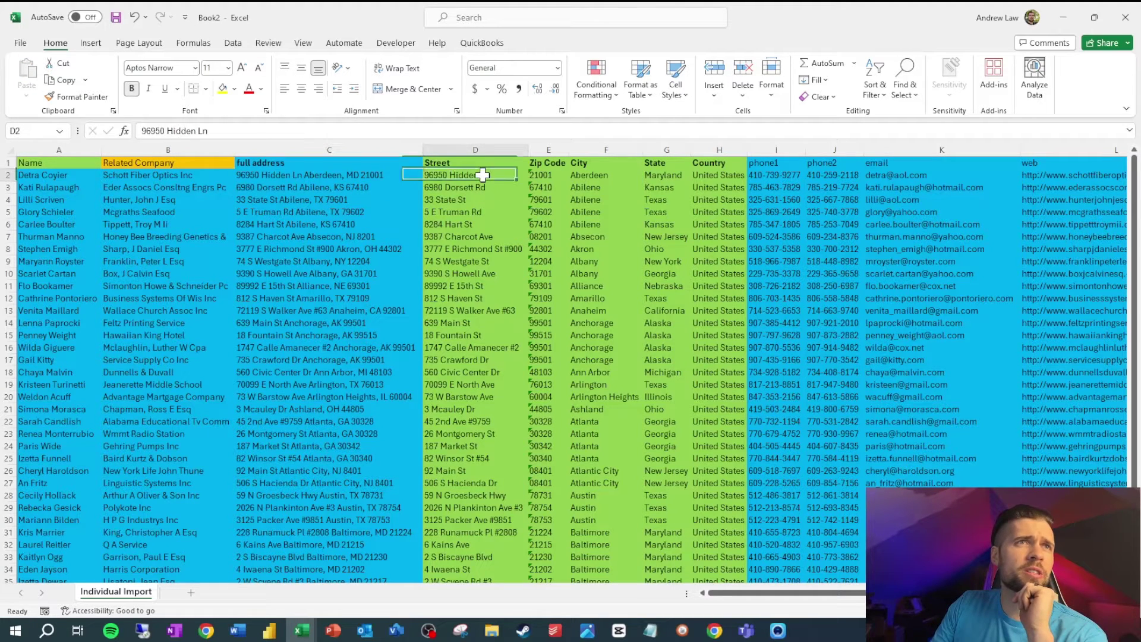
{"action": "left_click", "coordinate": [544, 175]}
{"action": "left_click", "coordinate": [594, 175]}
{"action": "left_click", "coordinate": [675, 176]}
{"action": "left_click", "coordinate": [716, 175]}
{"action": "right_click", "coordinate": [355, 153]}
{"action": "left_click", "coordinate": [404, 296]}
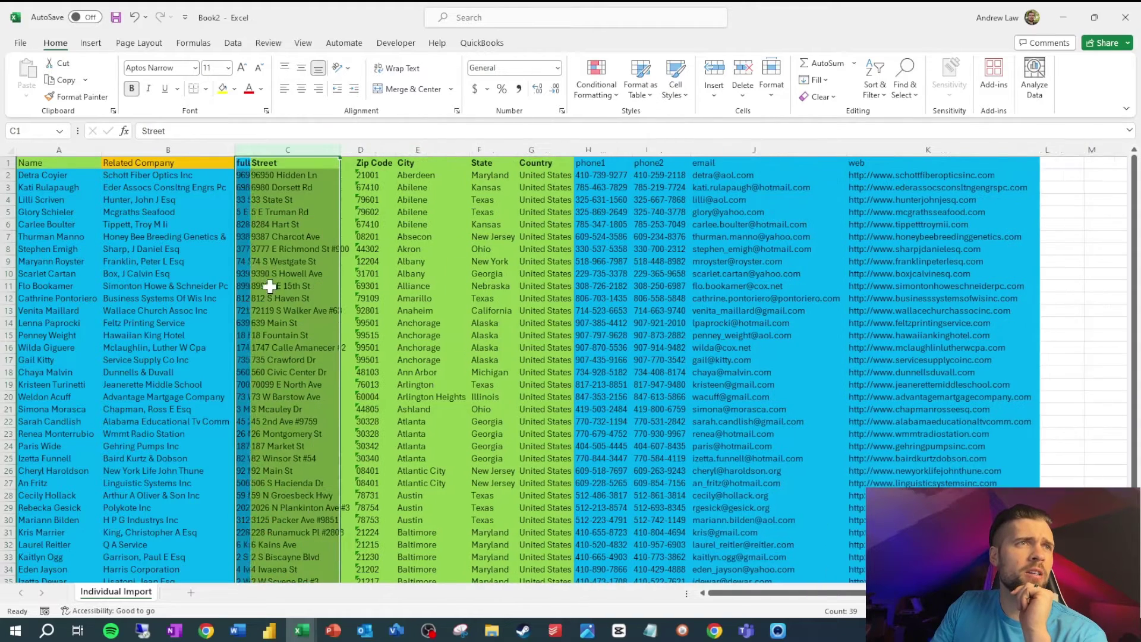
{"action": "left_click", "coordinate": [266, 226]}
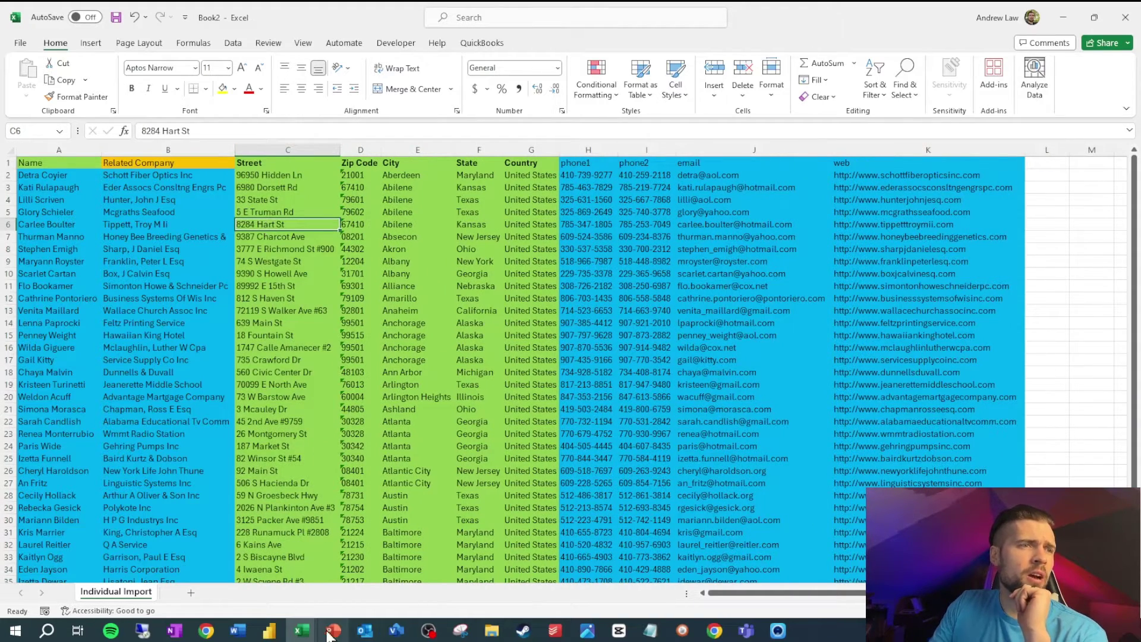
- Paste the template's Street field label over Book2's street header
{"action": "mouse_move", "coordinate": [302, 629]}
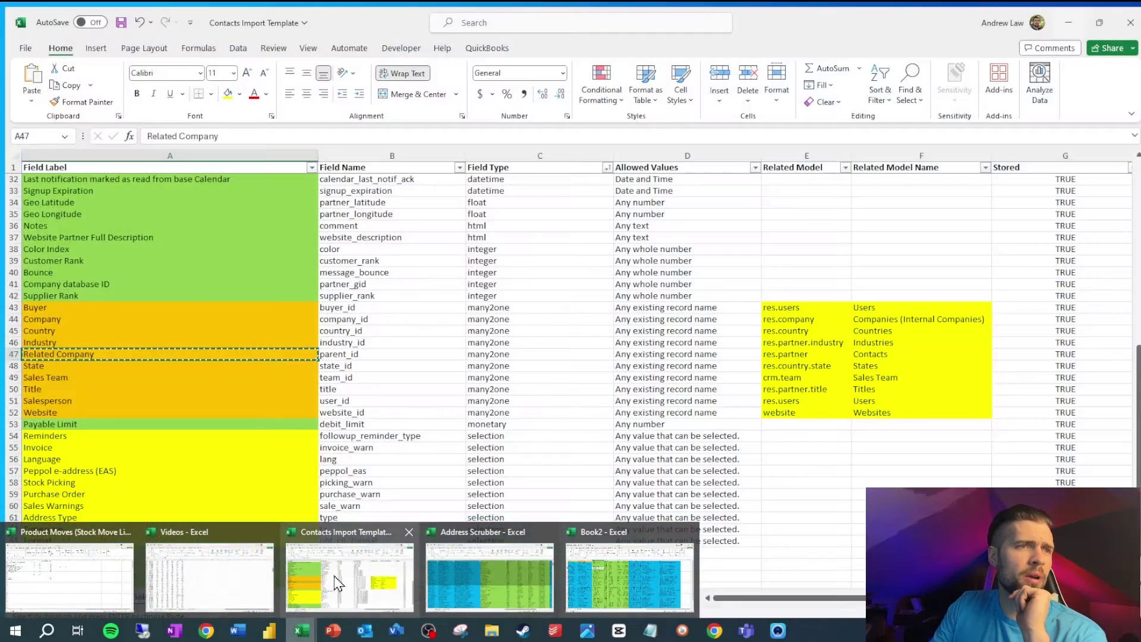
{"action": "left_click", "coordinate": [315, 580]}
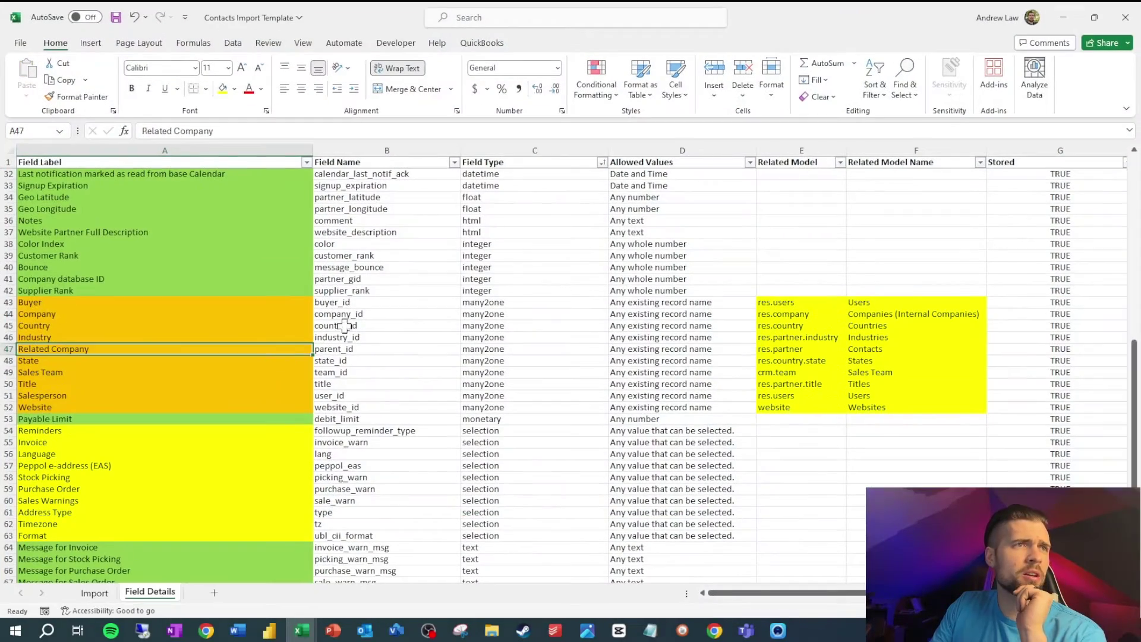
{"action": "scroll", "coordinate": [196, 381], "scroll_direction": "up", "scroll_amount": 7}
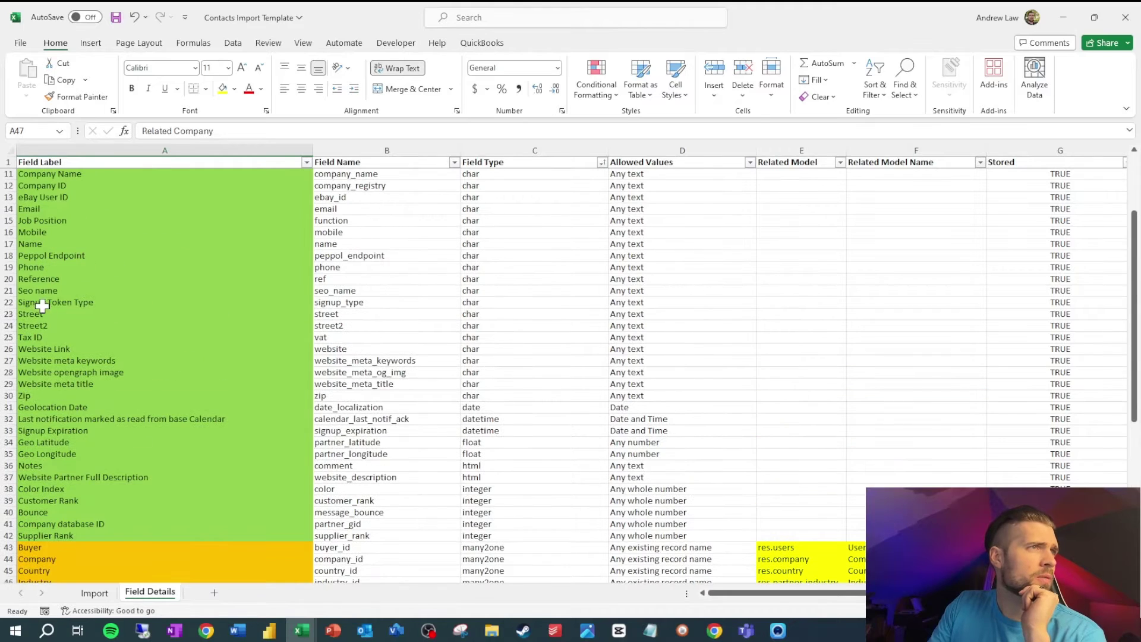
{"action": "left_click", "coordinate": [52, 315]}
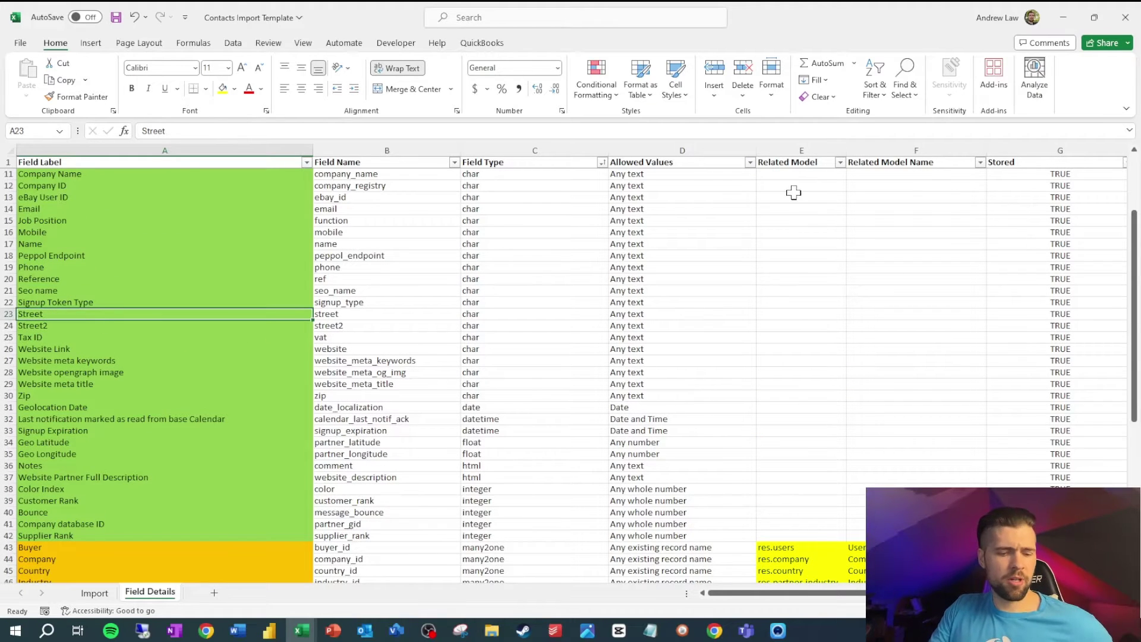
{"action": "key", "text": "ctrl+c"}
{"action": "mouse_move", "coordinate": [302, 630]}
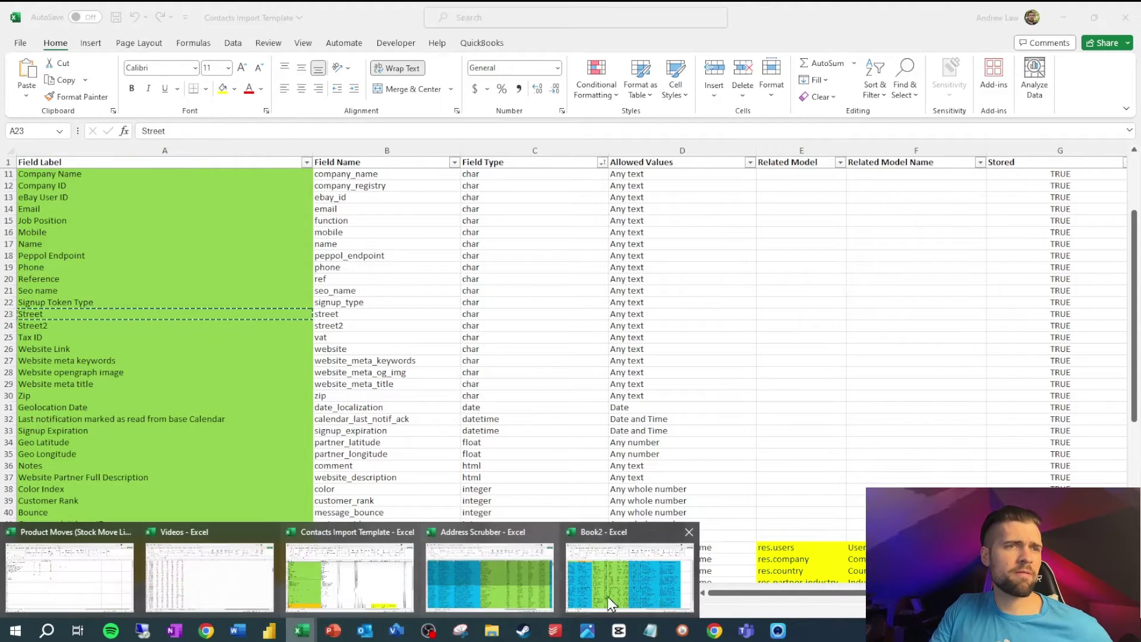
{"action": "left_click", "coordinate": [656, 590]}
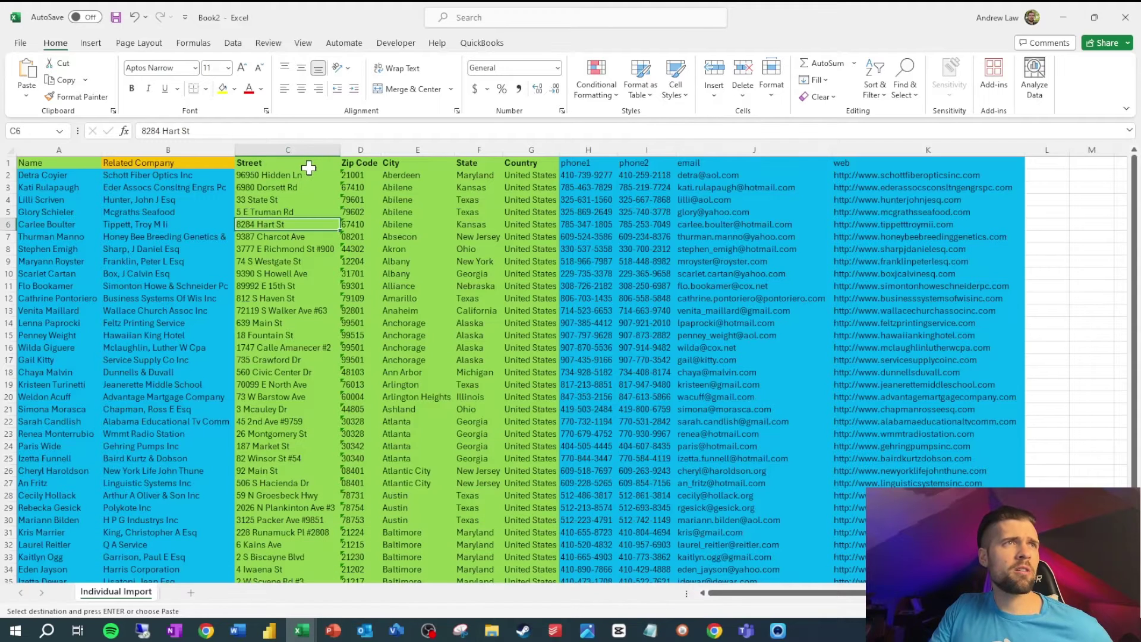
{"action": "left_click", "coordinate": [309, 162]}
{"action": "key", "text": "ctrl+v"}
- Rename the Zip Code header to the template's Zip label
{"action": "left_click", "coordinate": [363, 162]}
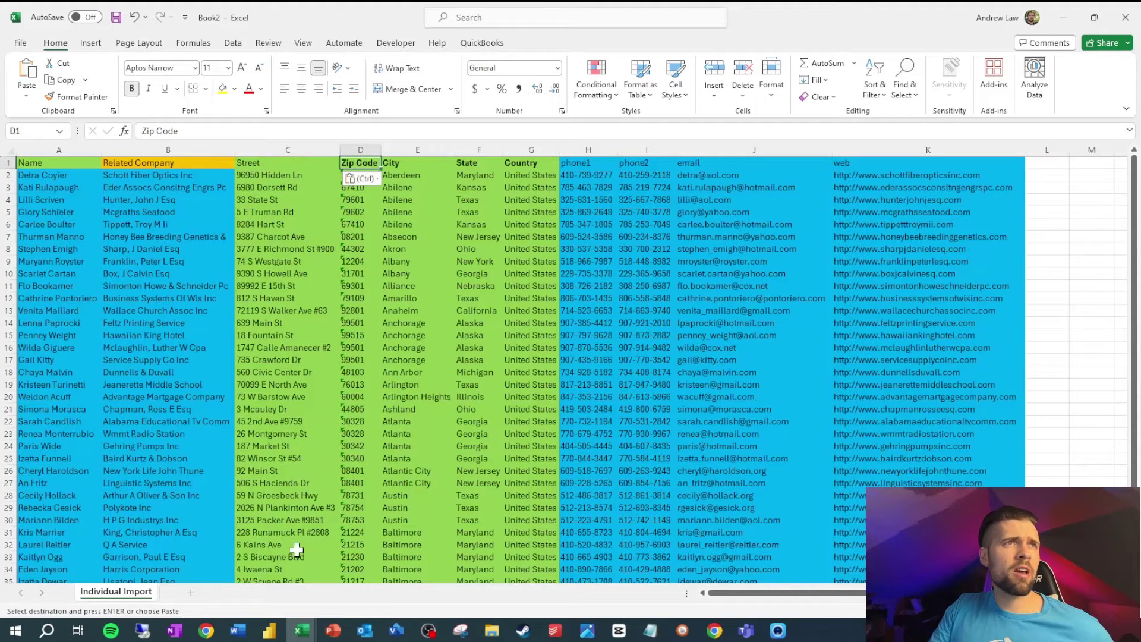
{"action": "mouse_move", "coordinate": [303, 631]}
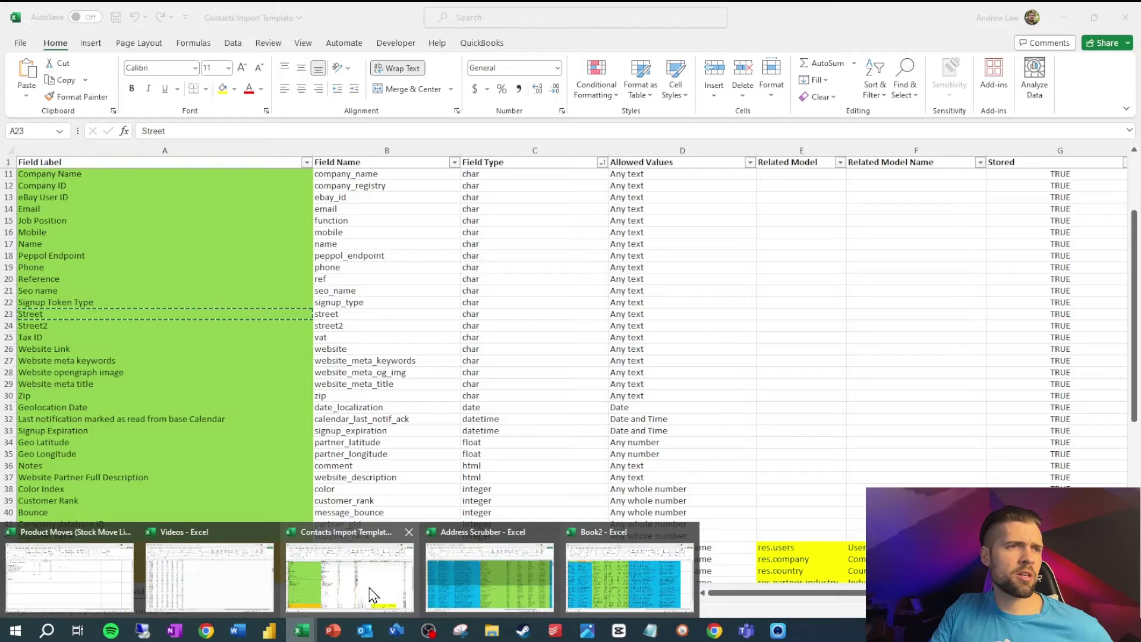
{"action": "left_click", "coordinate": [357, 586]}
{"action": "left_click", "coordinate": [66, 396]}
{"action": "key", "text": "ctrl+c"}
{"action": "left_click", "coordinate": [1055, 21]}
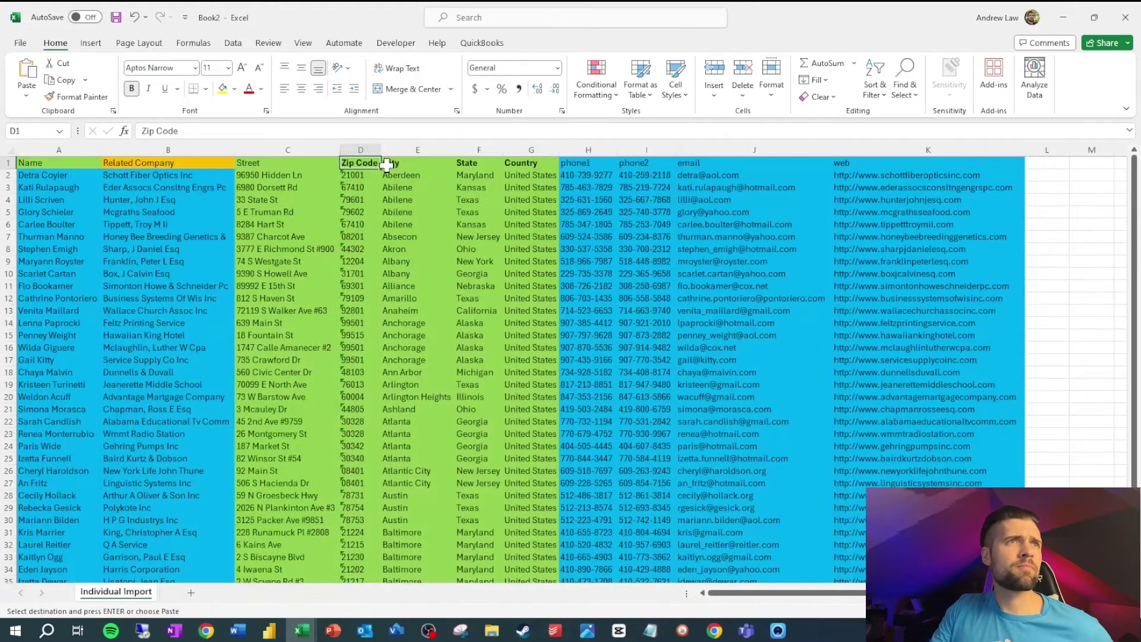
{"action": "key", "text": "ctrl+v"}
- Paste the template's orange State label into Book2's State header F1
{"action": "left_click", "coordinate": [427, 168]}
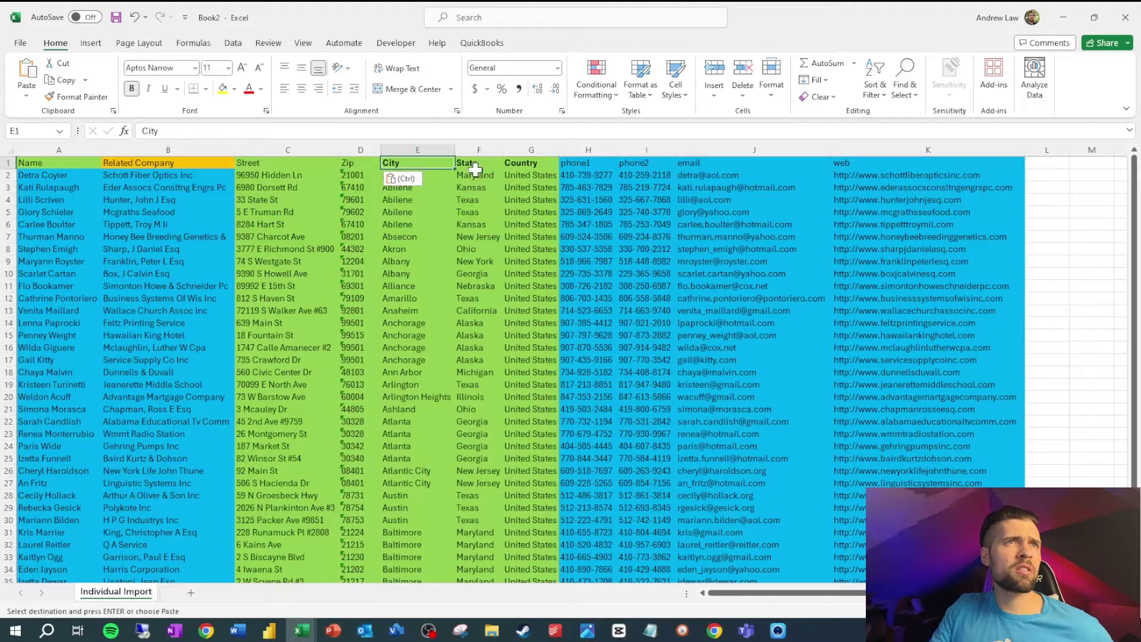
{"action": "left_click", "coordinate": [475, 170]}
{"action": "left_click", "coordinate": [533, 163]}
{"action": "left_click", "coordinate": [302, 631]}
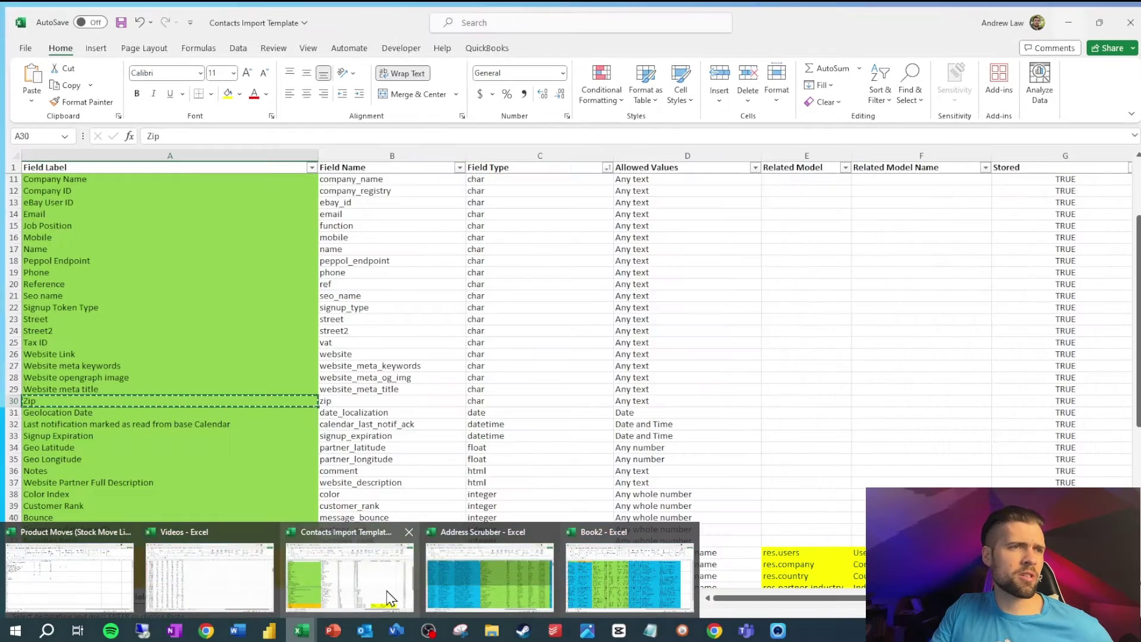
{"action": "left_click", "coordinate": [383, 593]}
{"action": "scroll", "coordinate": [57, 482], "scroll_direction": "up", "scroll_amount": 1}
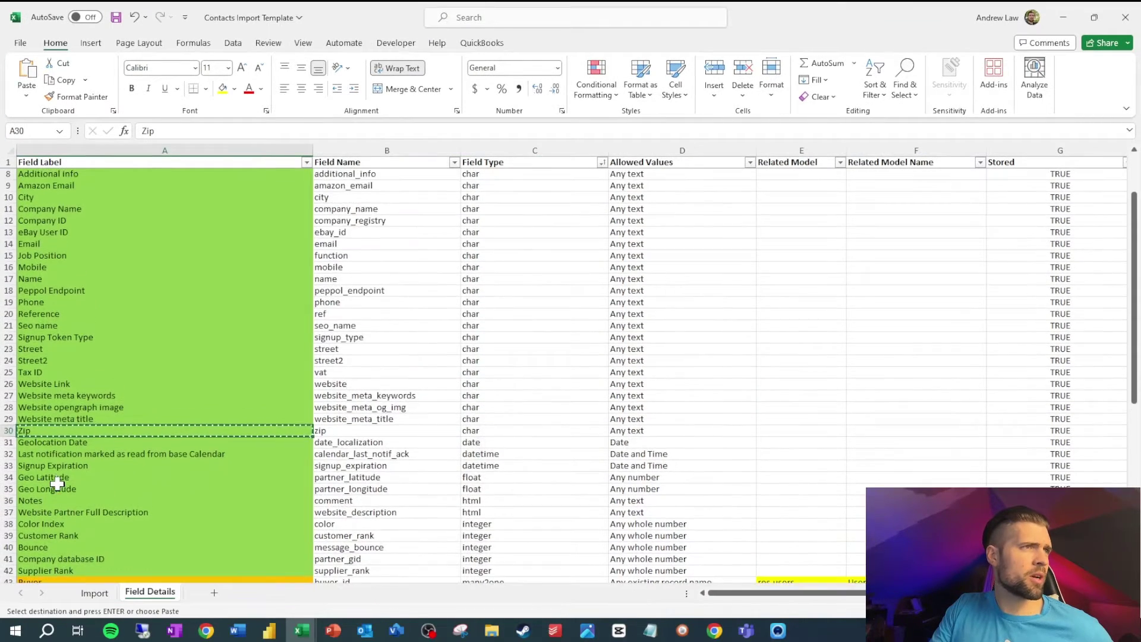
{"action": "scroll", "coordinate": [56, 482], "scroll_direction": "up", "scroll_amount": 2}
{"action": "scroll", "coordinate": [131, 461], "scroll_direction": "down", "scroll_amount": 3}
{"action": "scroll", "coordinate": [131, 461], "scroll_direction": "down", "scroll_amount": 6}
{"action": "left_click", "coordinate": [93, 394]}
{"action": "mouse_move", "coordinate": [301, 630]}
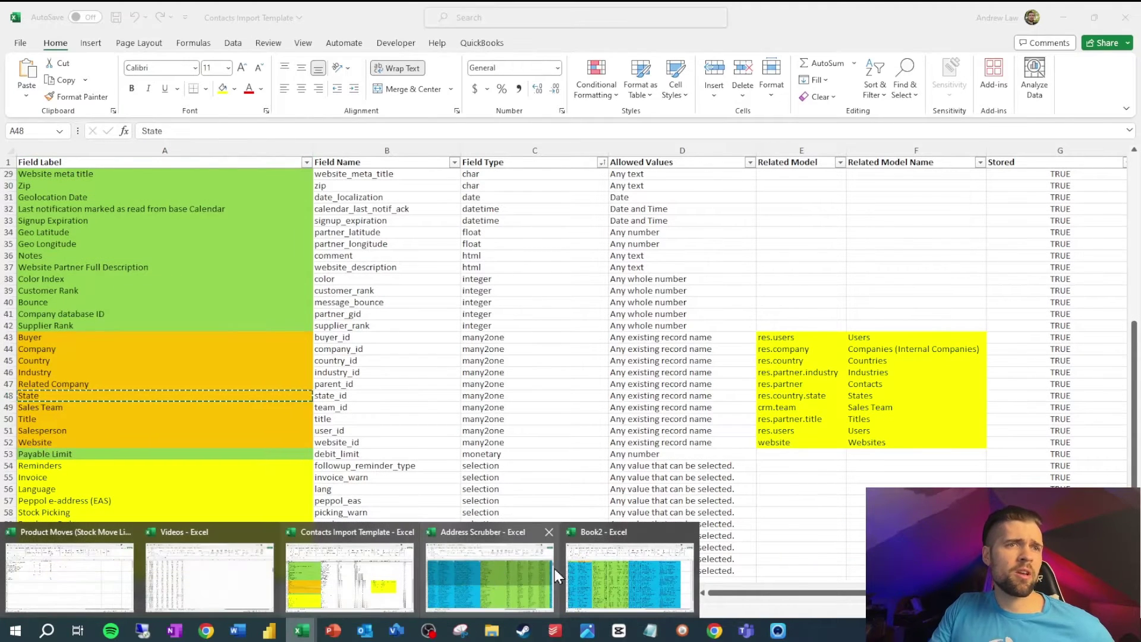
{"action": "left_click", "coordinate": [623, 585]}
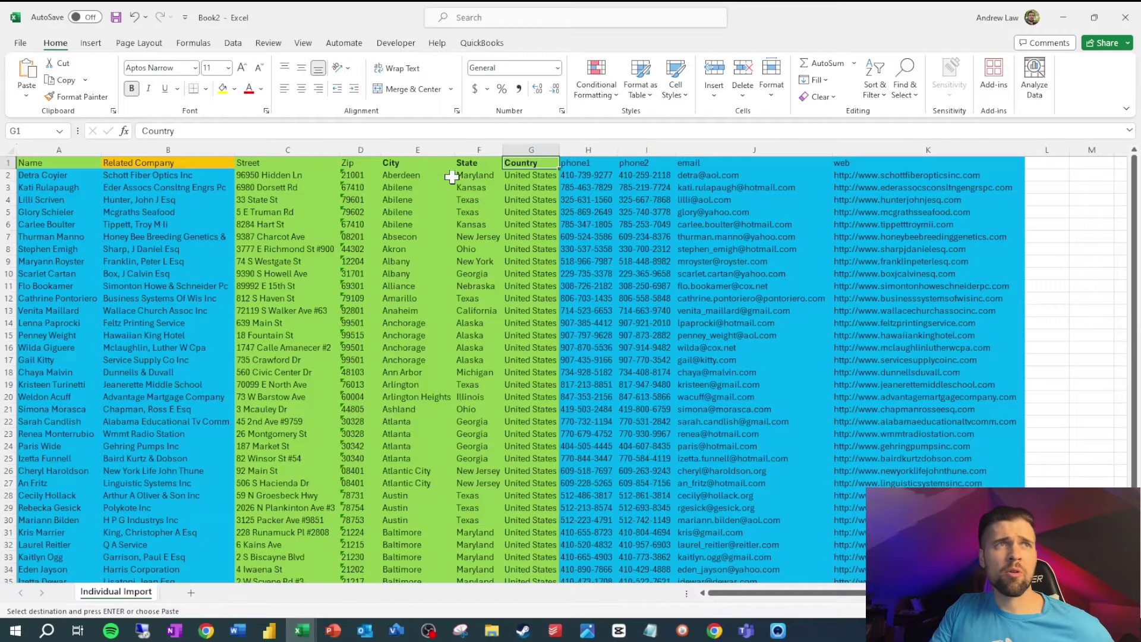
{"action": "left_click", "coordinate": [466, 163]}
{"action": "key", "text": "ctrl+v"}
- Use Format Painter to give the Country header the State header's orange fill
{"action": "left_click", "coordinate": [485, 175]}
{"action": "left_click", "coordinate": [482, 164]}
{"action": "left_click", "coordinate": [77, 97]}
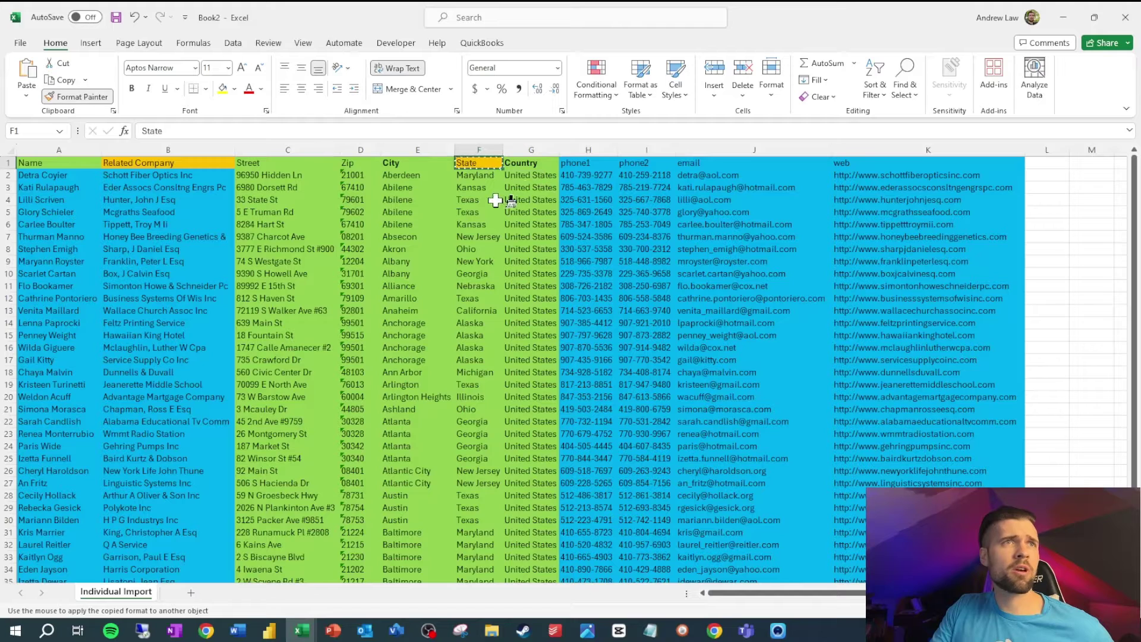
{"action": "left_click", "coordinate": [533, 166]}
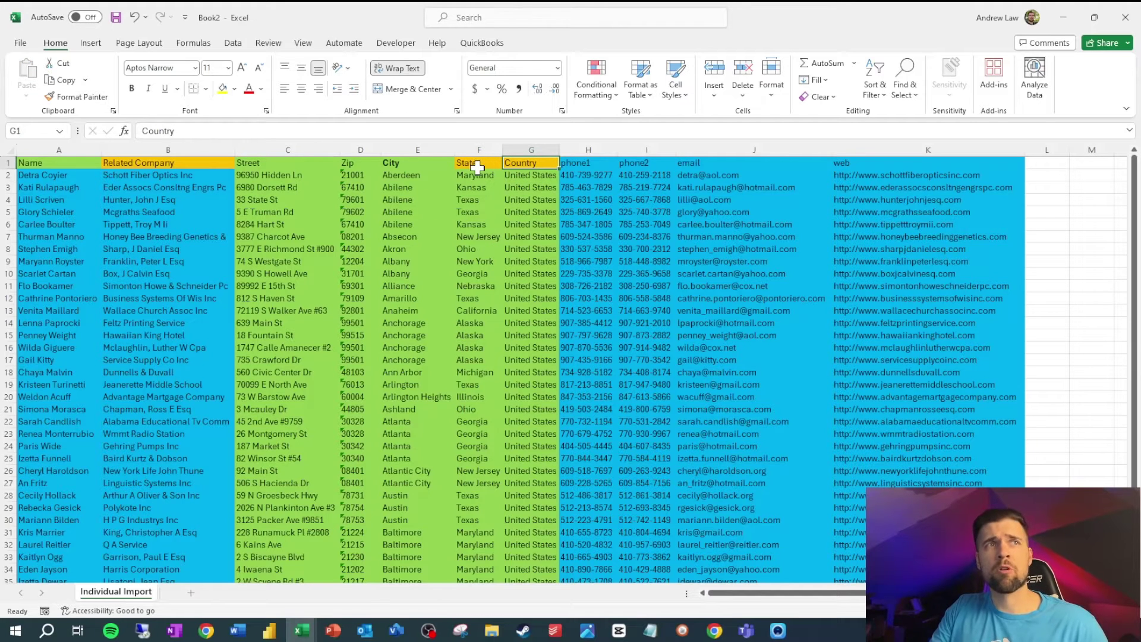
{"action": "left_click", "coordinate": [754, 410]}
{"action": "key", "text": "F8"}
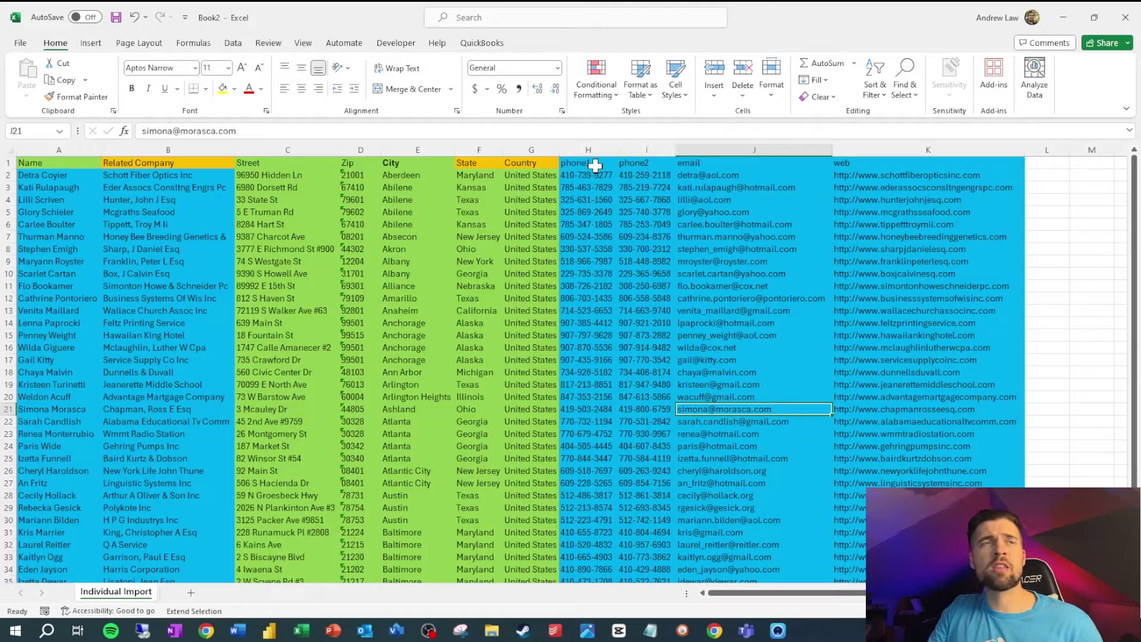
- Relabel the phone1 header with the template's Phone field label
{"action": "left_click", "coordinate": [595, 165]}
{"action": "key", "text": "F8"}
{"action": "left_click", "coordinate": [595, 165]}
{"action": "left_click", "coordinate": [635, 163]}
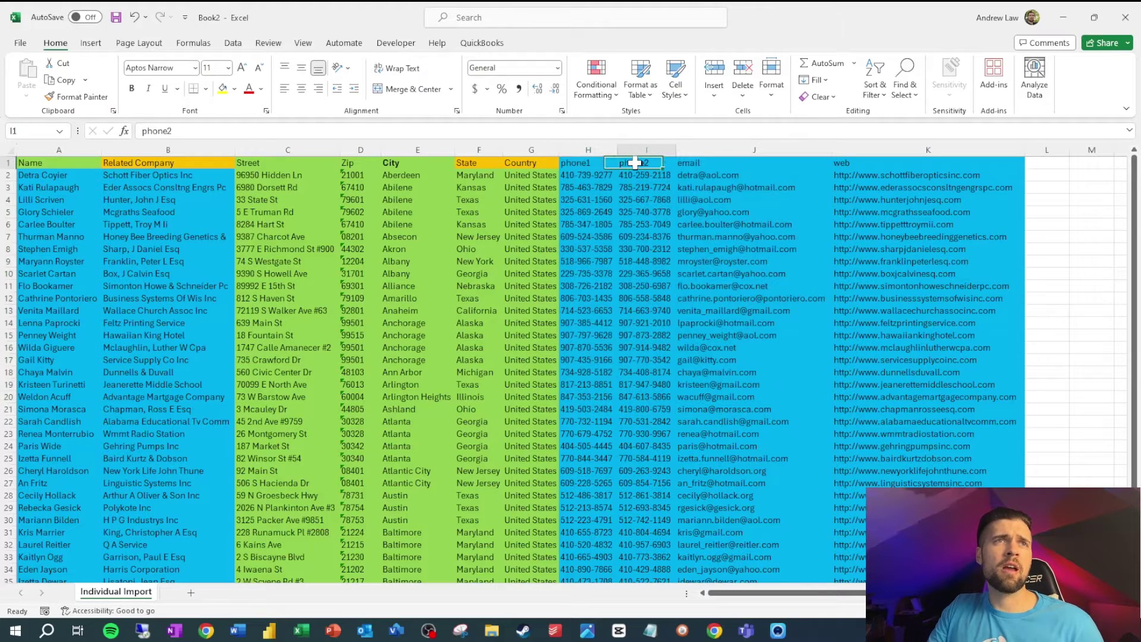
{"action": "mouse_move", "coordinate": [302, 629]}
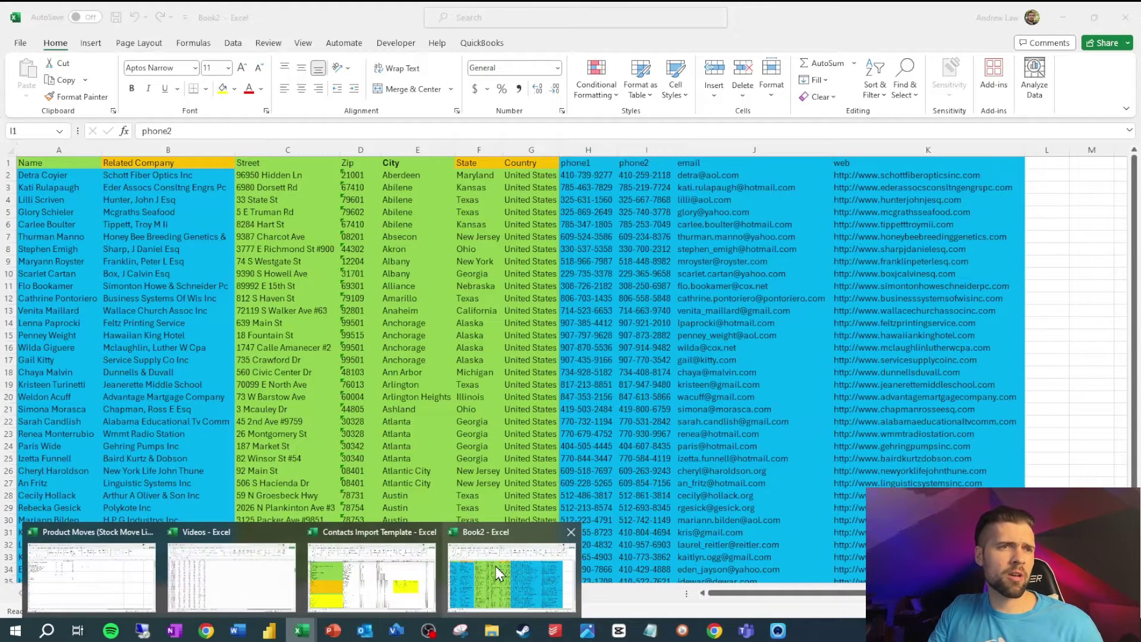
{"action": "left_click", "coordinate": [370, 585]}
{"action": "scroll", "coordinate": [191, 427], "scroll_direction": "up", "scroll_amount": 7}
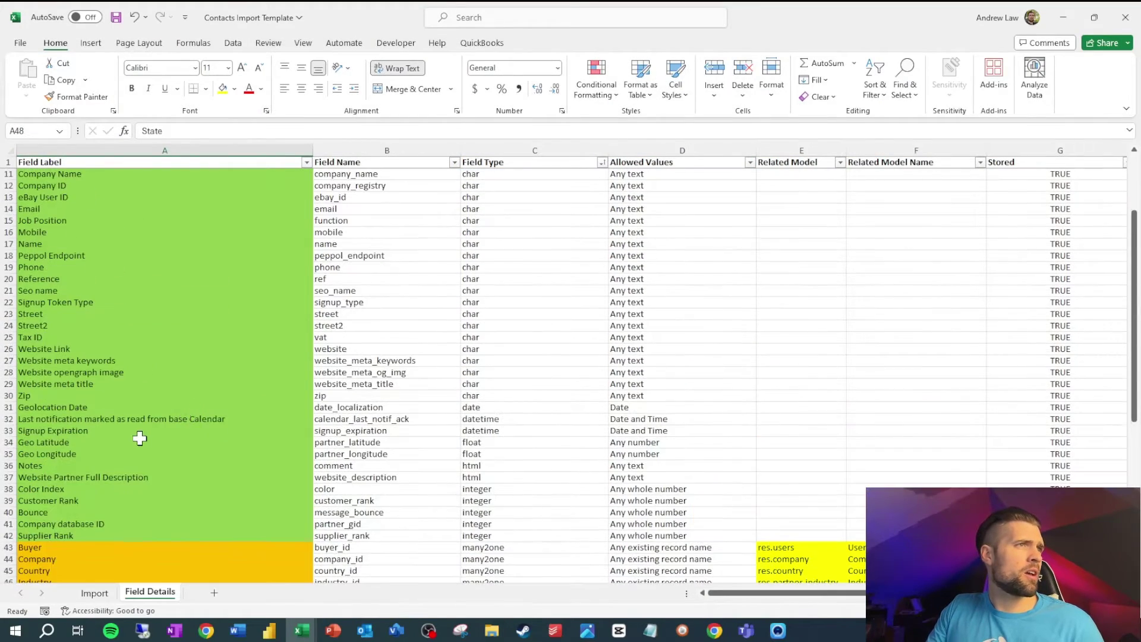
{"action": "left_click", "coordinate": [68, 304]}
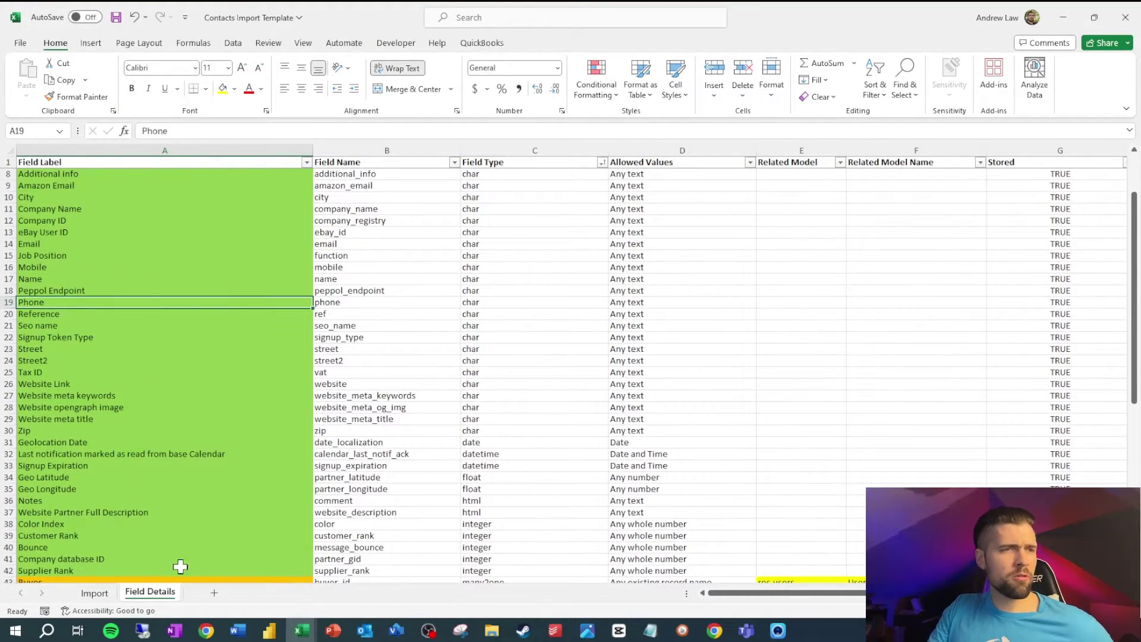
{"action": "mouse_move", "coordinate": [301, 629]}
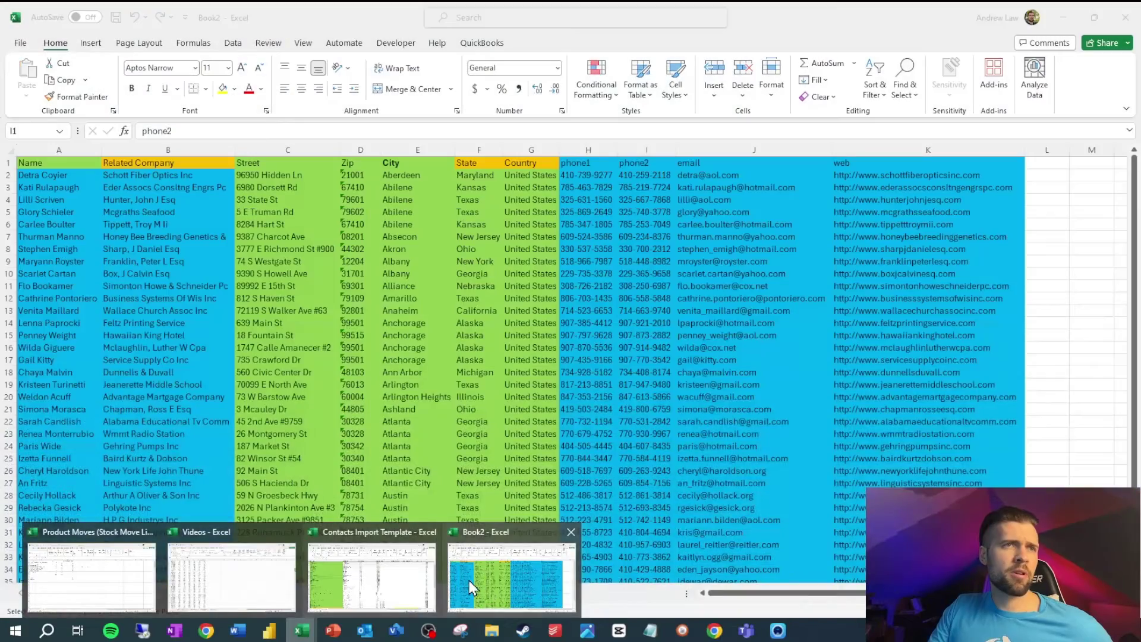
{"action": "left_click", "coordinate": [470, 581]}
{"action": "left_click", "coordinate": [590, 163]}
{"action": "key", "text": "ctrl+v"}
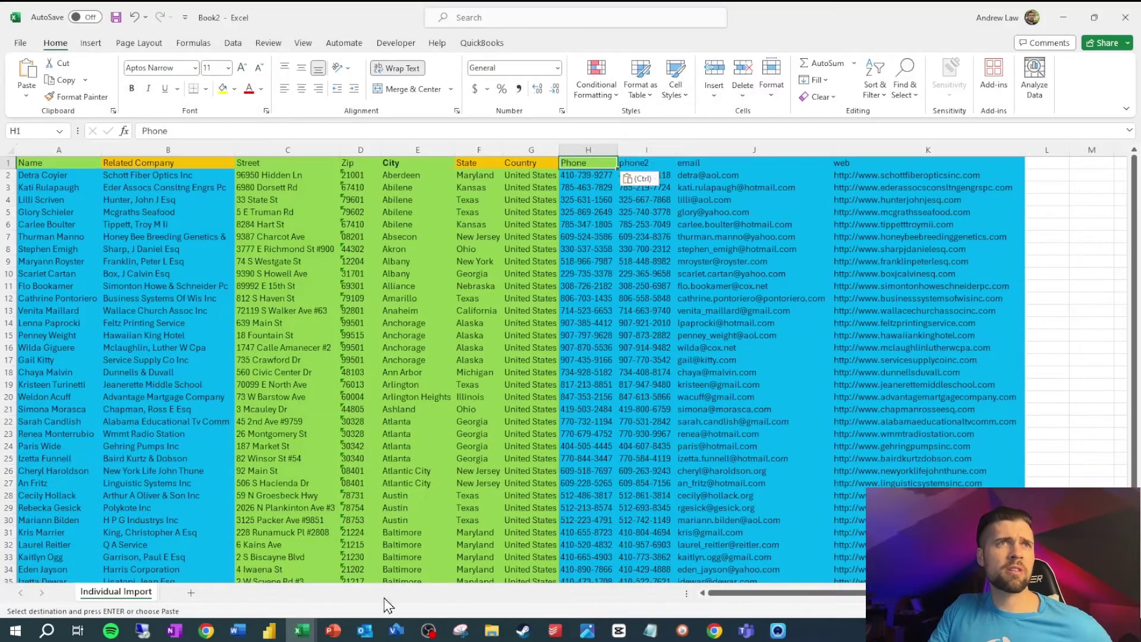
- Replace the phone2 header with the template's Mobile label
{"action": "mouse_move", "coordinate": [304, 631]}
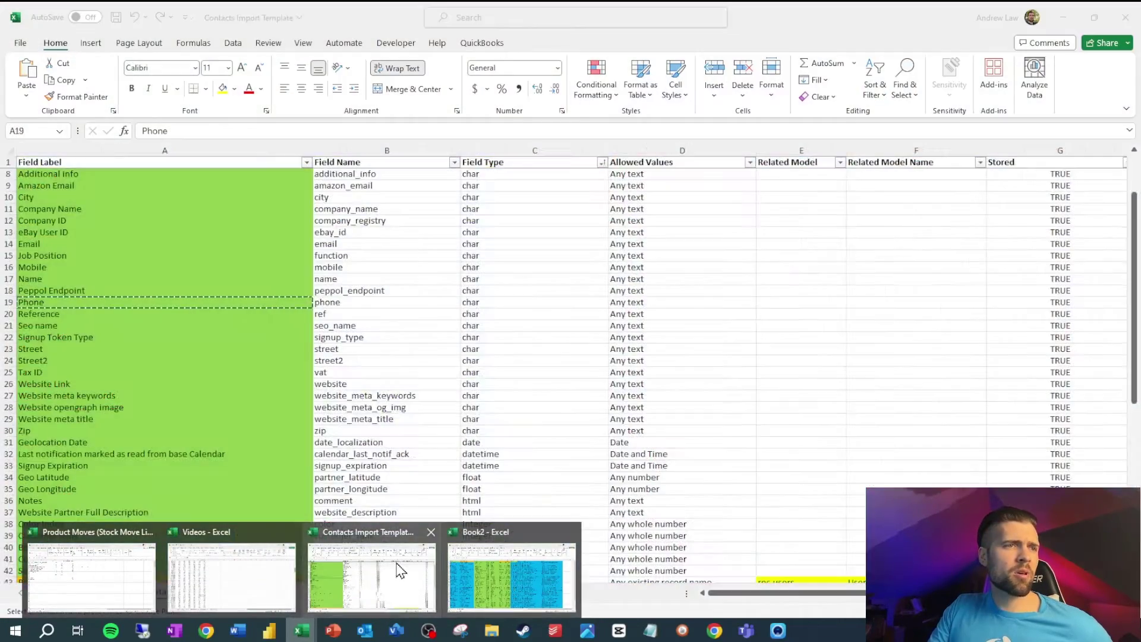
{"action": "left_click", "coordinate": [396, 571]}
{"action": "scroll", "coordinate": [148, 380], "scroll_direction": "up", "scroll_amount": 2}
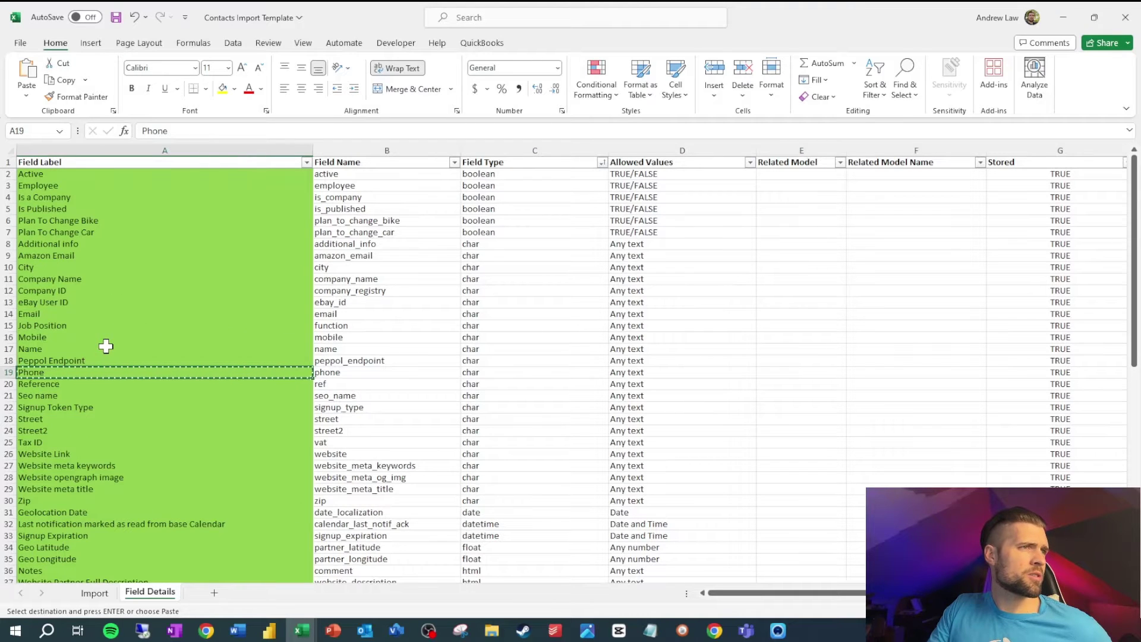
{"action": "key", "text": "Escape"}
{"action": "left_click", "coordinate": [71, 341]}
{"action": "key", "text": "ctrl+c"}
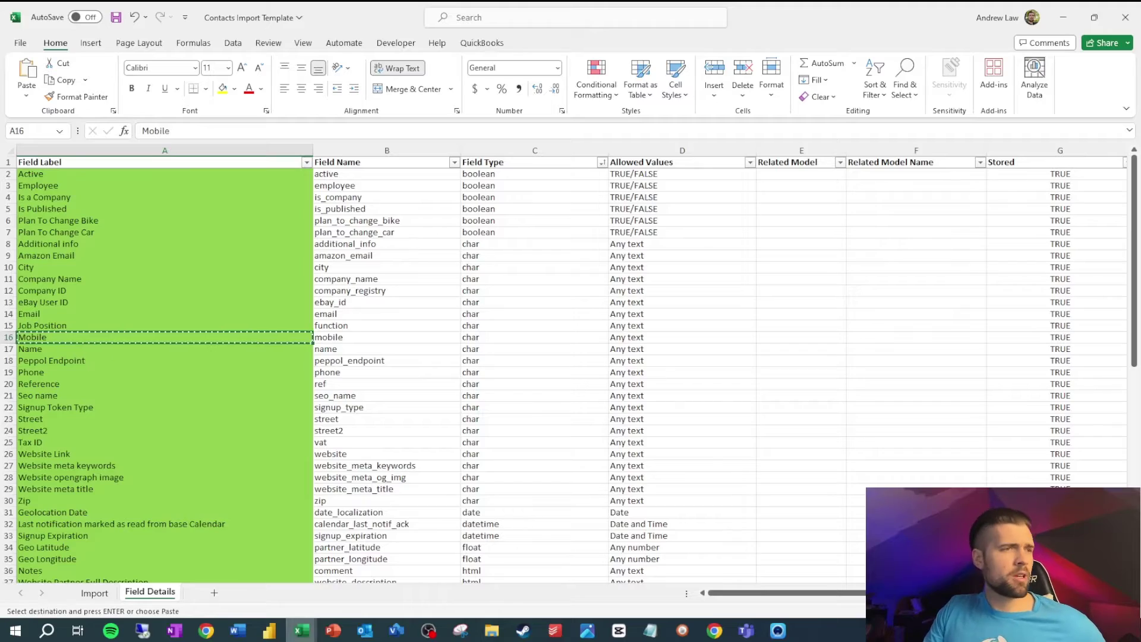
{"action": "left_click", "coordinate": [301, 630]}
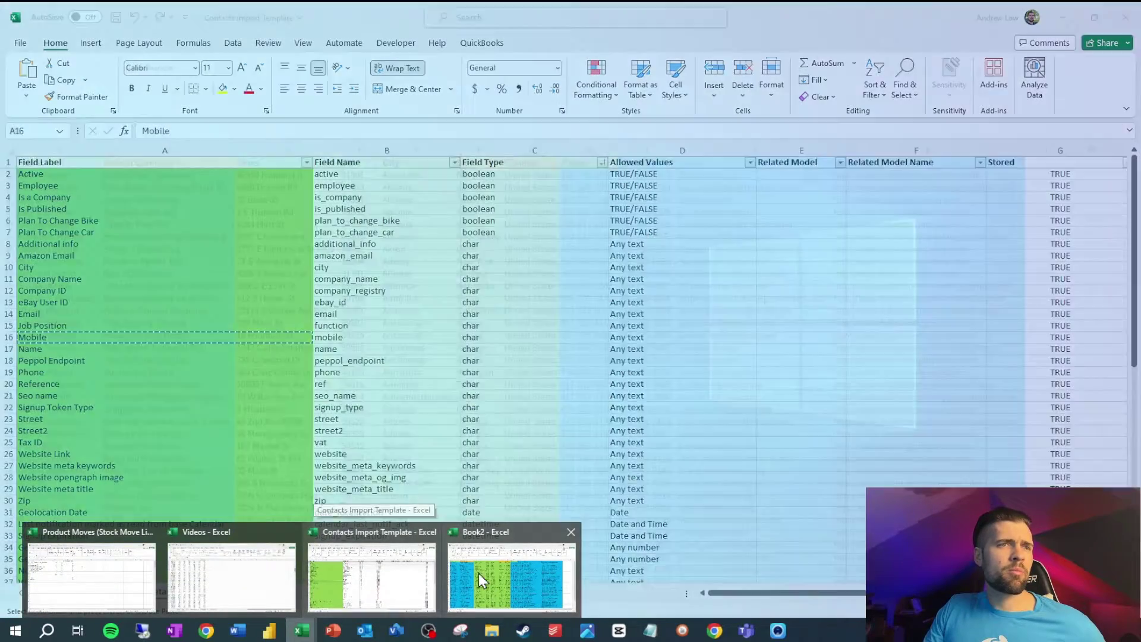
{"action": "left_click", "coordinate": [479, 573]}
{"action": "left_click", "coordinate": [665, 164]}
{"action": "key", "text": "ctrl+v"}
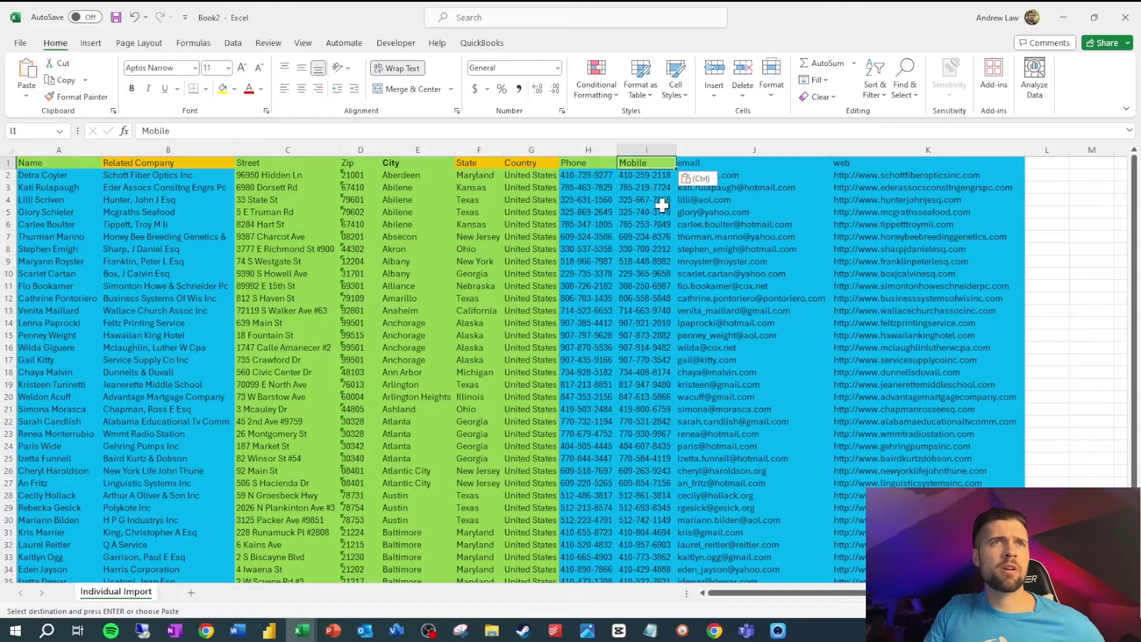
- Paste the template's Email label over Book2's email header
{"action": "left_click", "coordinate": [729, 162]}
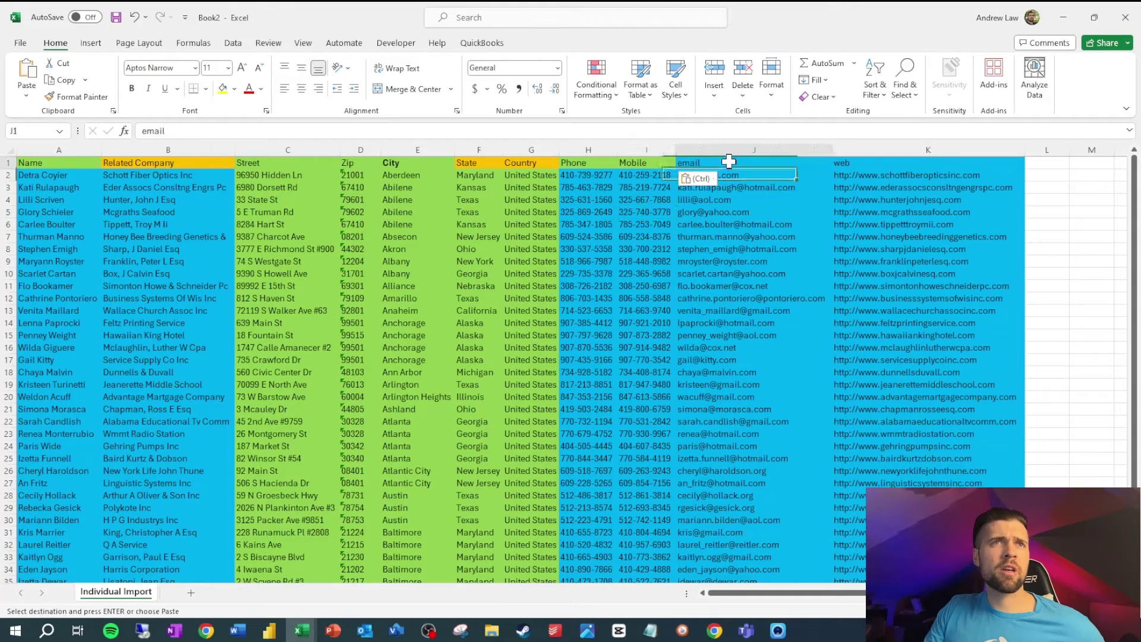
{"action": "left_click", "coordinate": [302, 630]}
{"action": "left_click", "coordinate": [371, 576]}
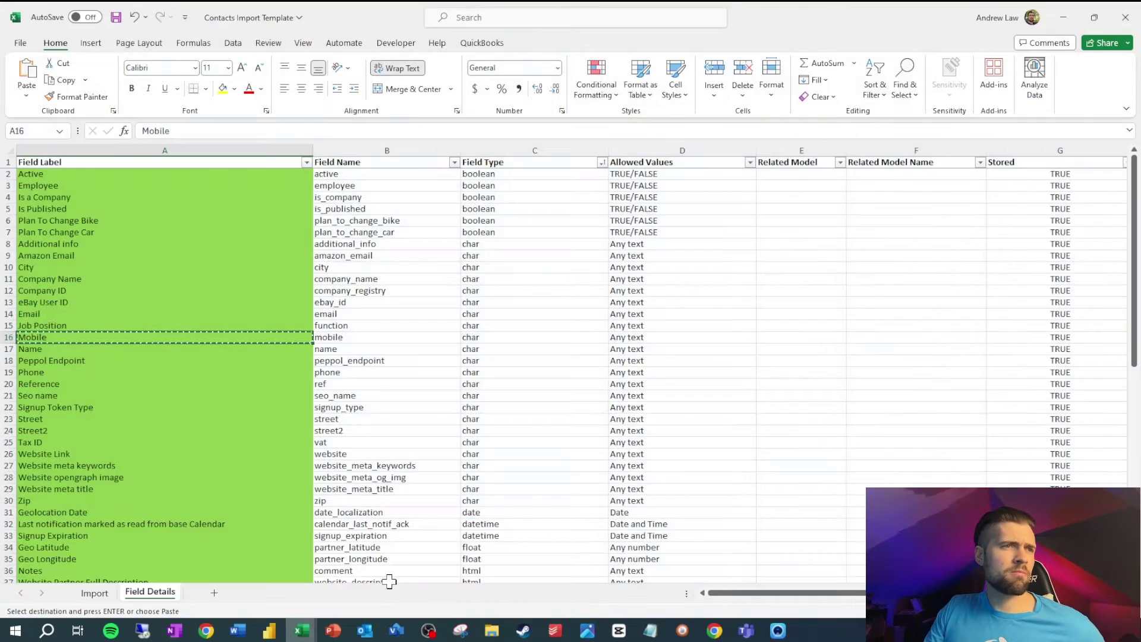
{"action": "left_click", "coordinate": [48, 314]}
{"action": "key", "text": "ctrl+c"}
{"action": "left_click", "coordinate": [302, 630]}
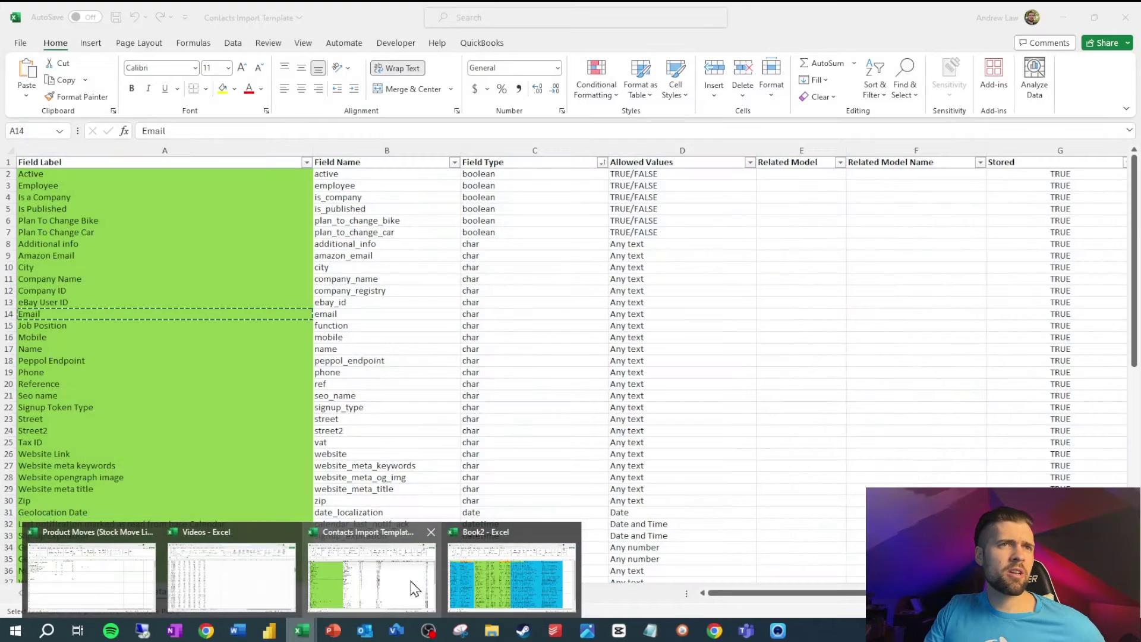
{"action": "left_click", "coordinate": [416, 586]}
{"action": "left_click", "coordinate": [302, 631]}
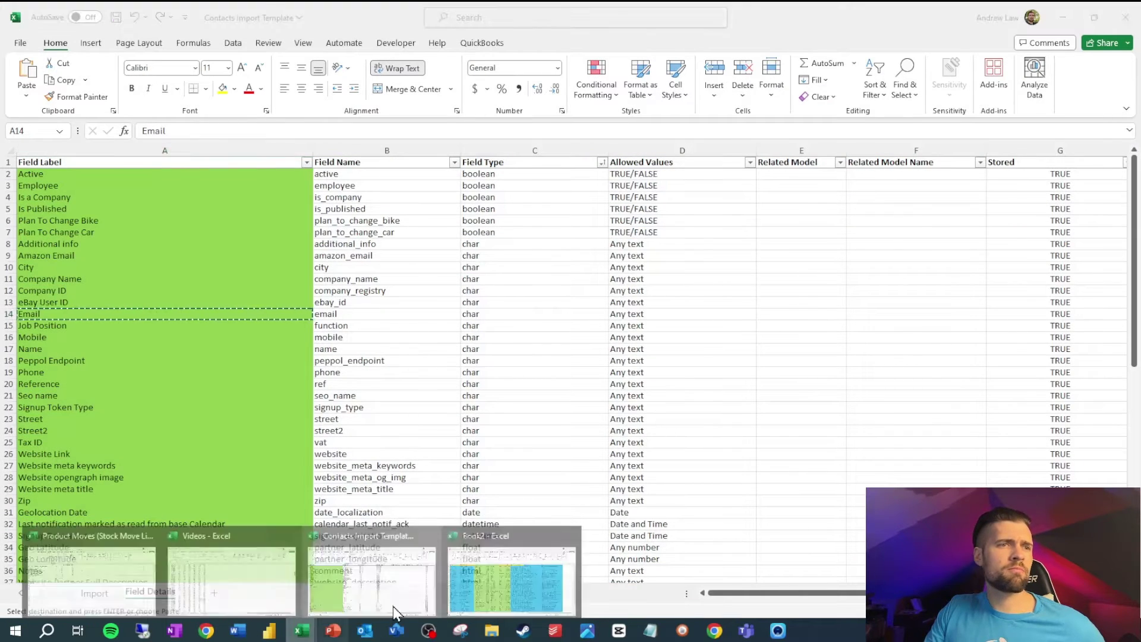
{"action": "left_click", "coordinate": [511, 571]}
{"action": "key", "text": "ctrl+v"}
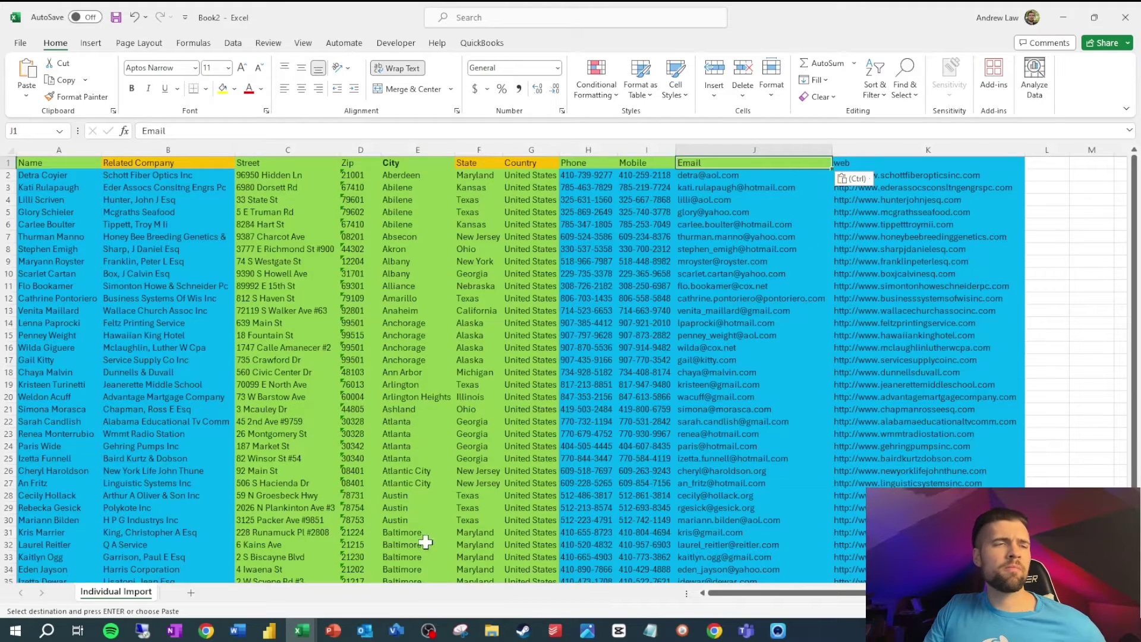
- Copy the template's Website Link field label for Book2's web column
{"action": "mouse_move", "coordinate": [302, 630]}
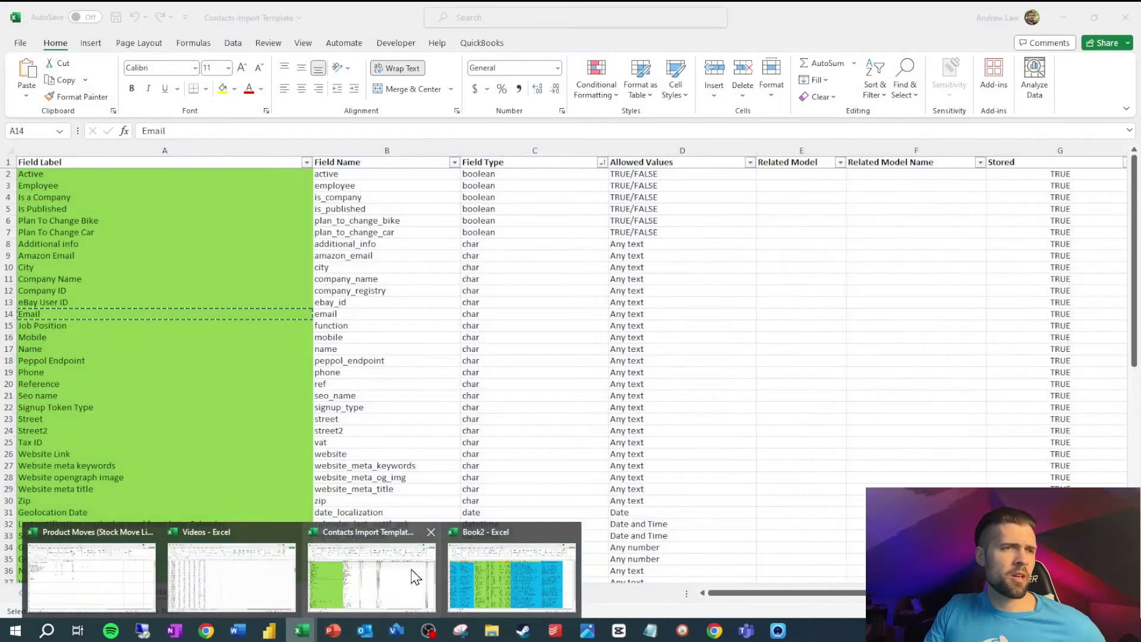
{"action": "left_click", "coordinate": [415, 577]}
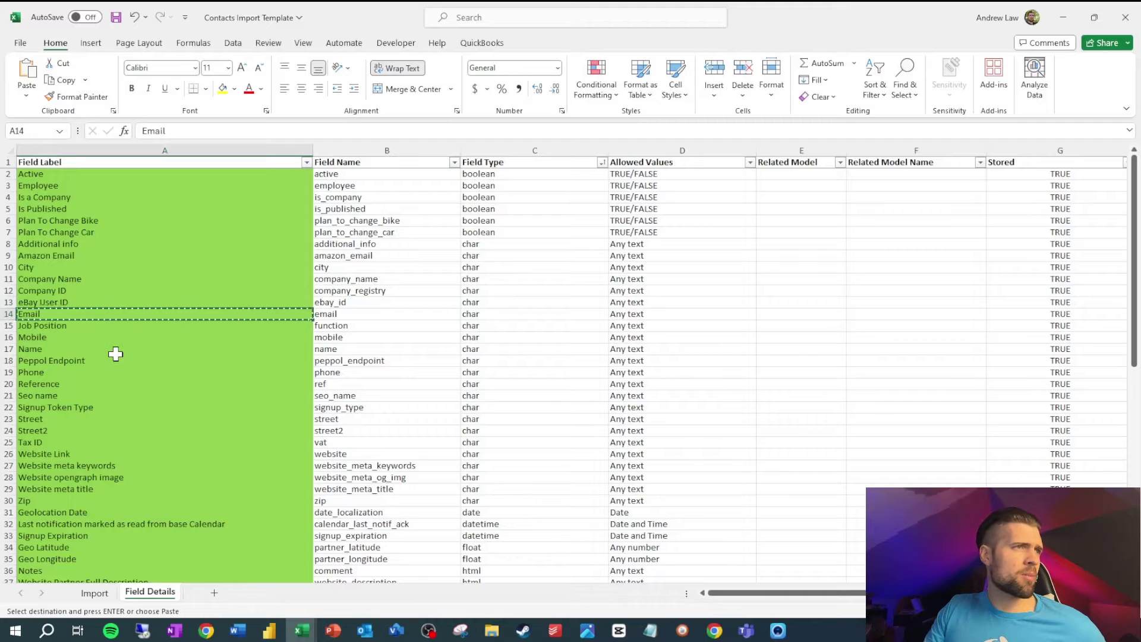
{"action": "scroll", "coordinate": [85, 255], "scroll_direction": "down", "scroll_amount": 3}
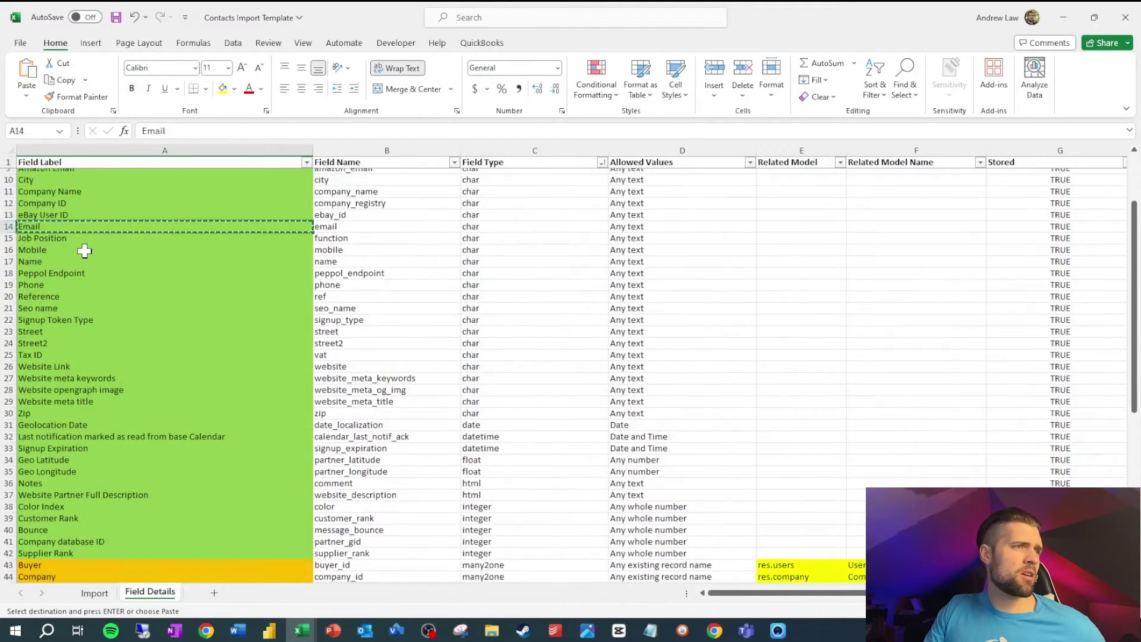
{"action": "scroll", "coordinate": [85, 251], "scroll_direction": "down", "scroll_amount": 1}
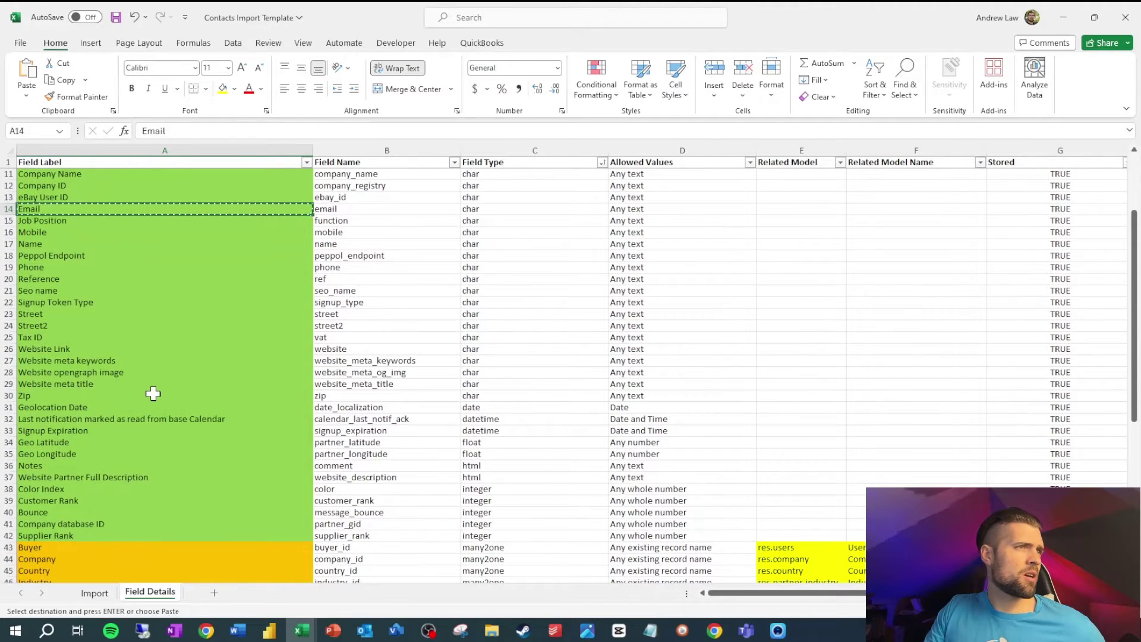
{"action": "left_click", "coordinate": [88, 349]}
{"action": "key", "text": "ctrl+c"}
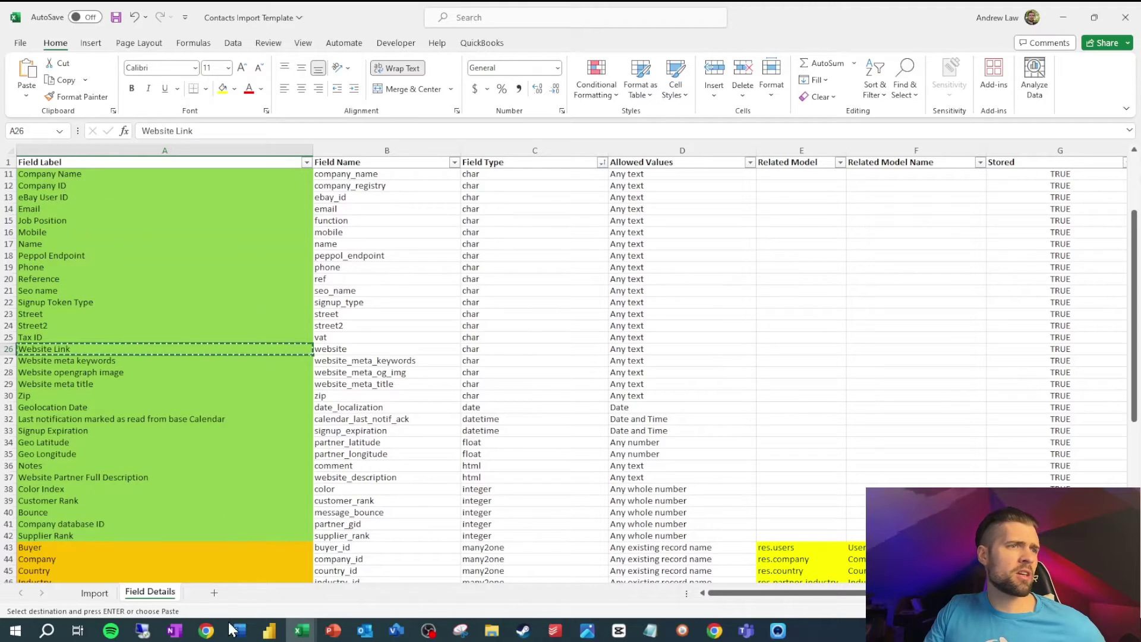
{"action": "mouse_move", "coordinate": [302, 631]}
{"action": "left_click", "coordinate": [511, 571]}
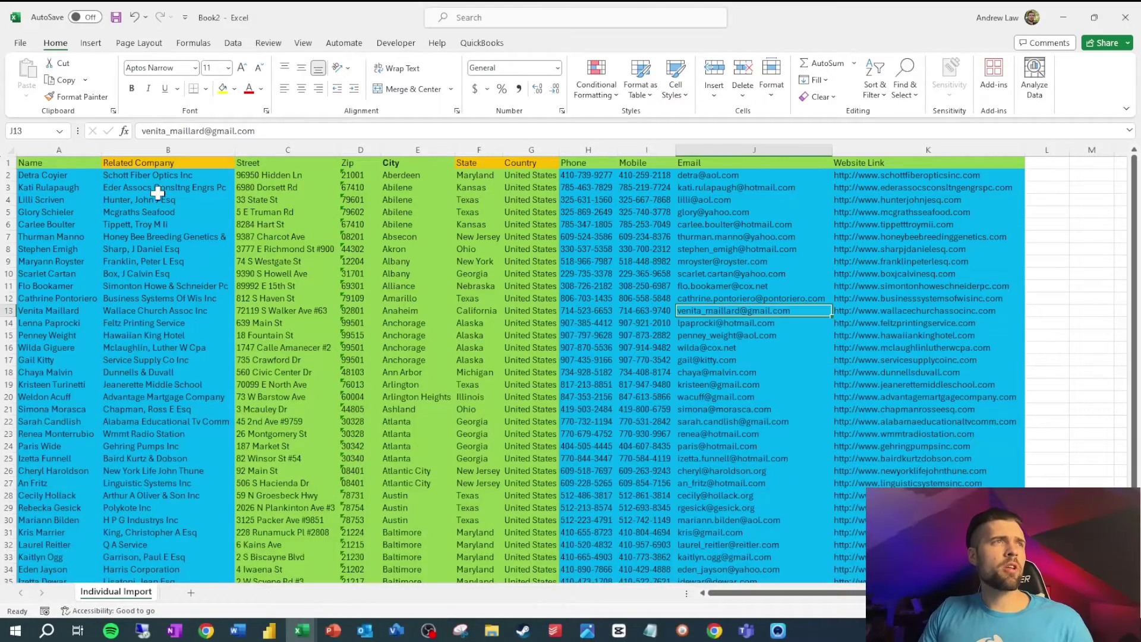
- Make a copy of the Individual Import sheet with Move or Copy
{"action": "left_click", "coordinate": [170, 174]}
{"action": "key", "text": "Page_Down"}
{"action": "key", "text": "Page_Down"}
{"action": "key", "text": "Page_Up"}
{"action": "key", "text": "Page_Up"}
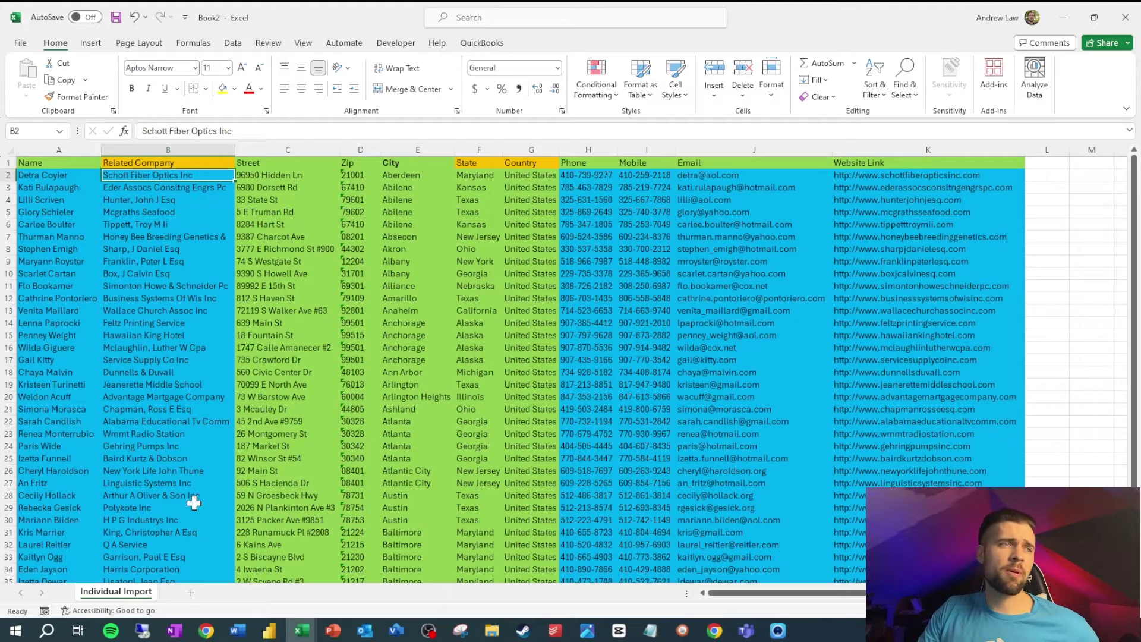
{"action": "right_click", "coordinate": [142, 594]}
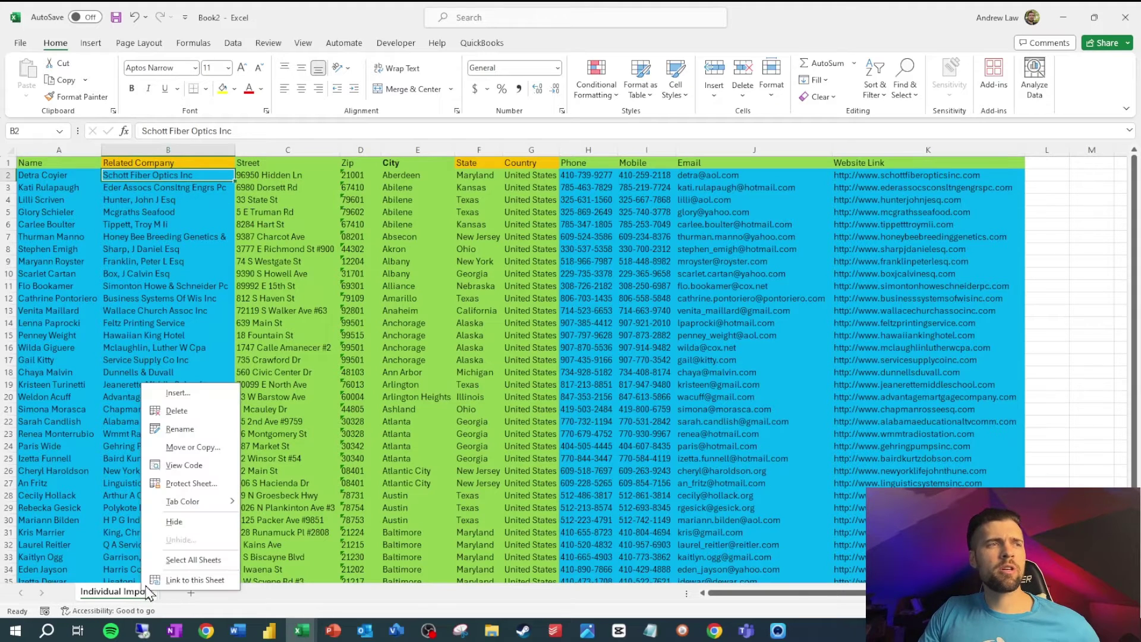
{"action": "left_click", "coordinate": [191, 447]}
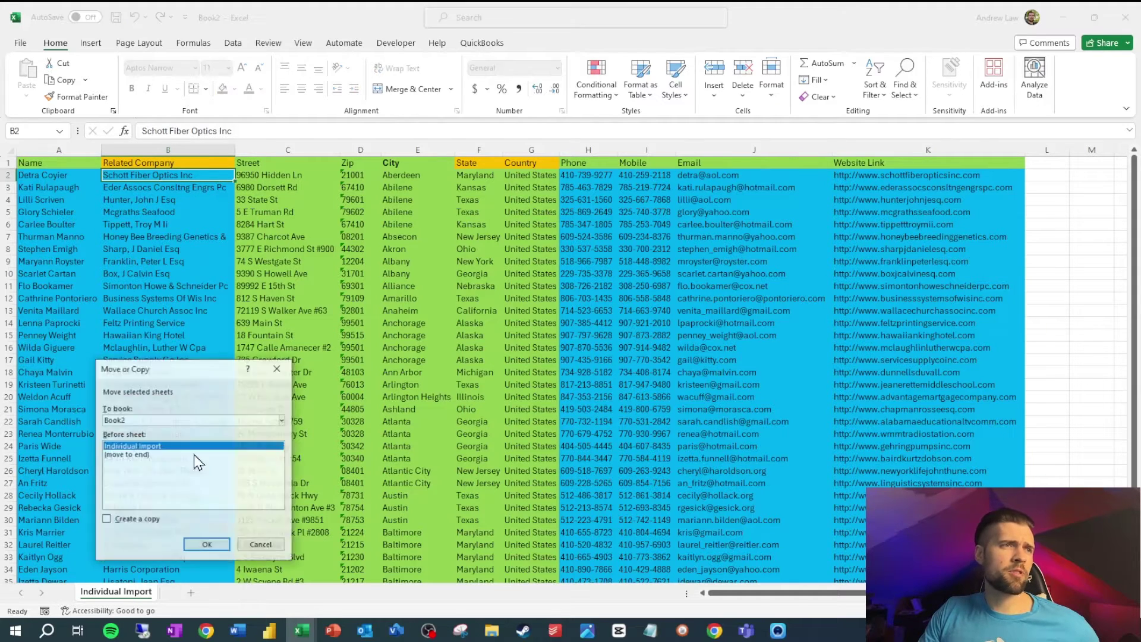
{"action": "left_click", "coordinate": [133, 520]}
{"action": "left_click", "coordinate": [207, 545]}
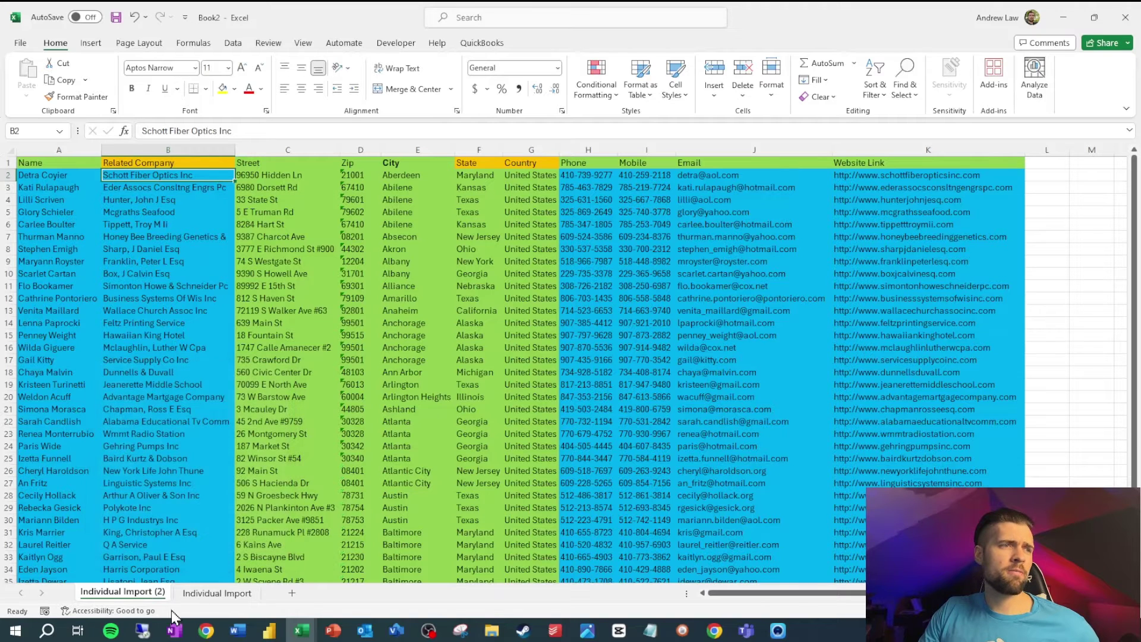
- Rename the copied sheet to Companies
{"action": "right_click", "coordinate": [159, 594]}
{"action": "left_click", "coordinate": [208, 431]}
{"action": "type", "text": "Companies"}
{"action": "key", "text": "Return"}
{"action": "left_click", "coordinate": [382, 306]}
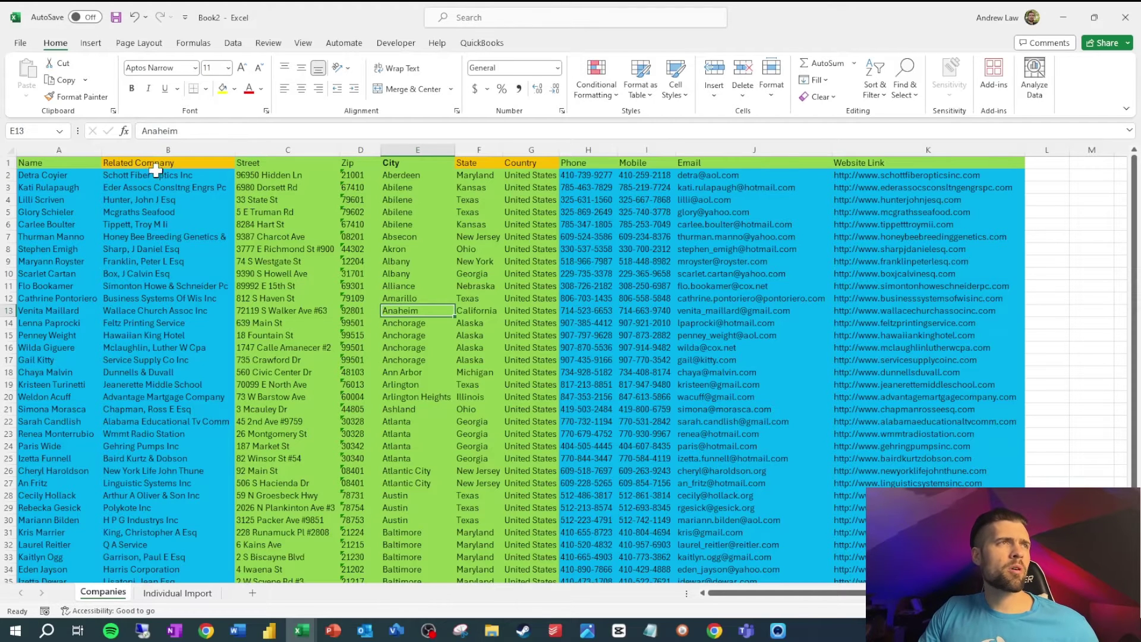
- Copy the 'Name' header from A1 over the Related Company header in B1
{"action": "left_click", "coordinate": [23, 162]}
{"action": "key", "text": "ctrl+c"}
{"action": "left_click", "coordinate": [157, 162]}
{"action": "key", "text": "ctrl+v"}
{"action": "left_click", "coordinate": [157, 212]}
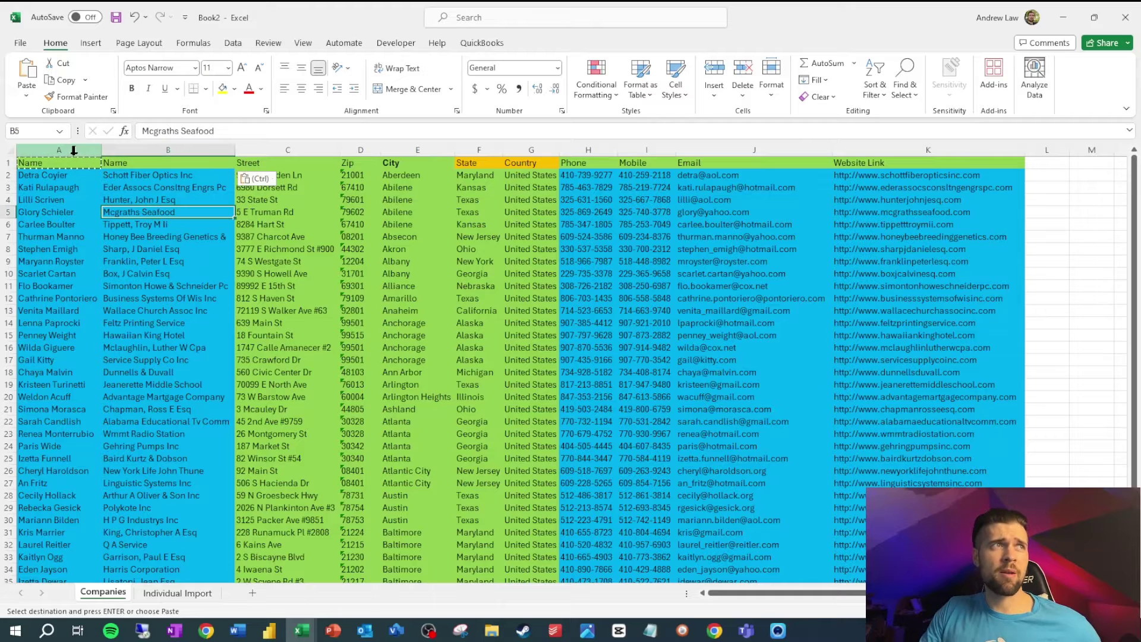
- Delete the person-name column A and the Phone, Mobile and Email columns from Companies
{"action": "right_click", "coordinate": [76, 149]}
{"action": "left_click", "coordinate": [119, 302]}
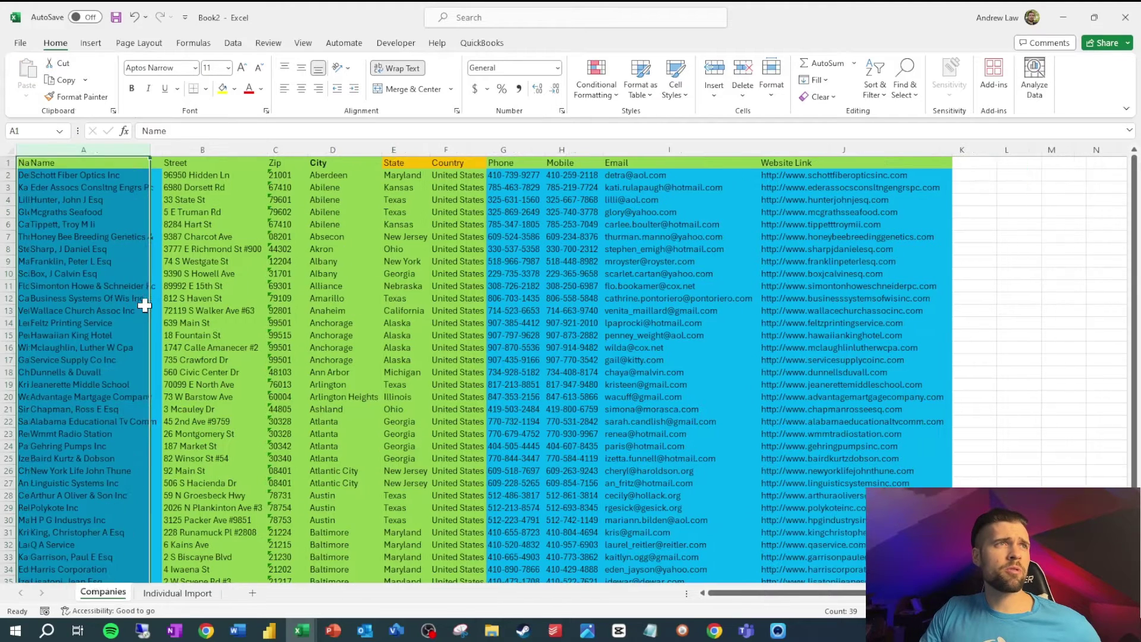
{"action": "left_click", "coordinate": [229, 229]}
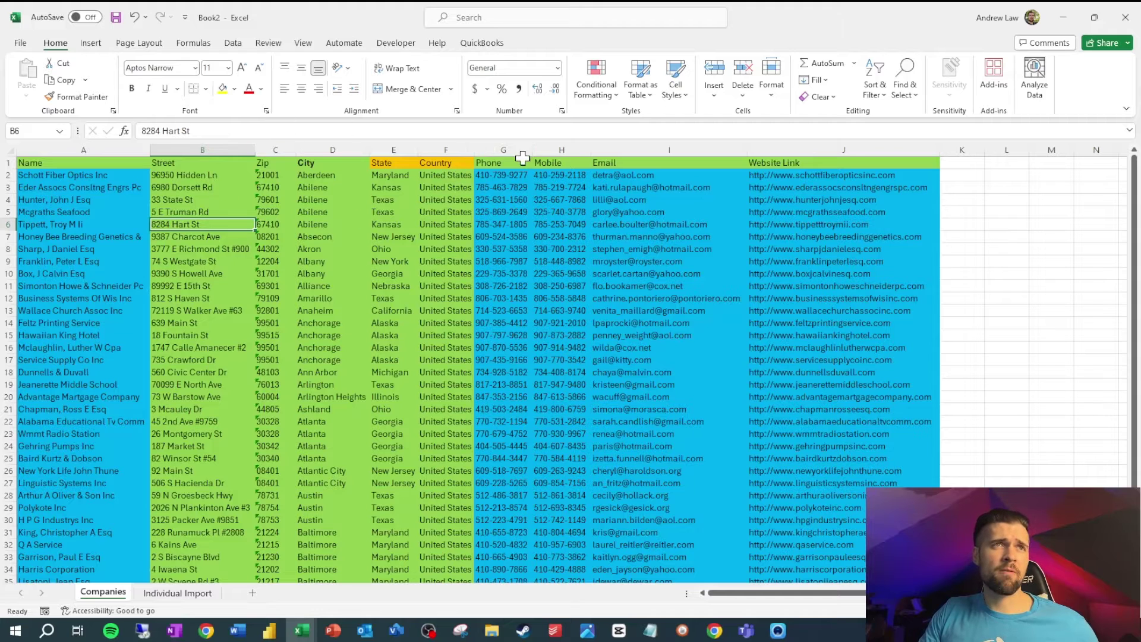
{"action": "left_click_drag", "start_coordinate": [513, 147], "coordinate": [630, 144]}
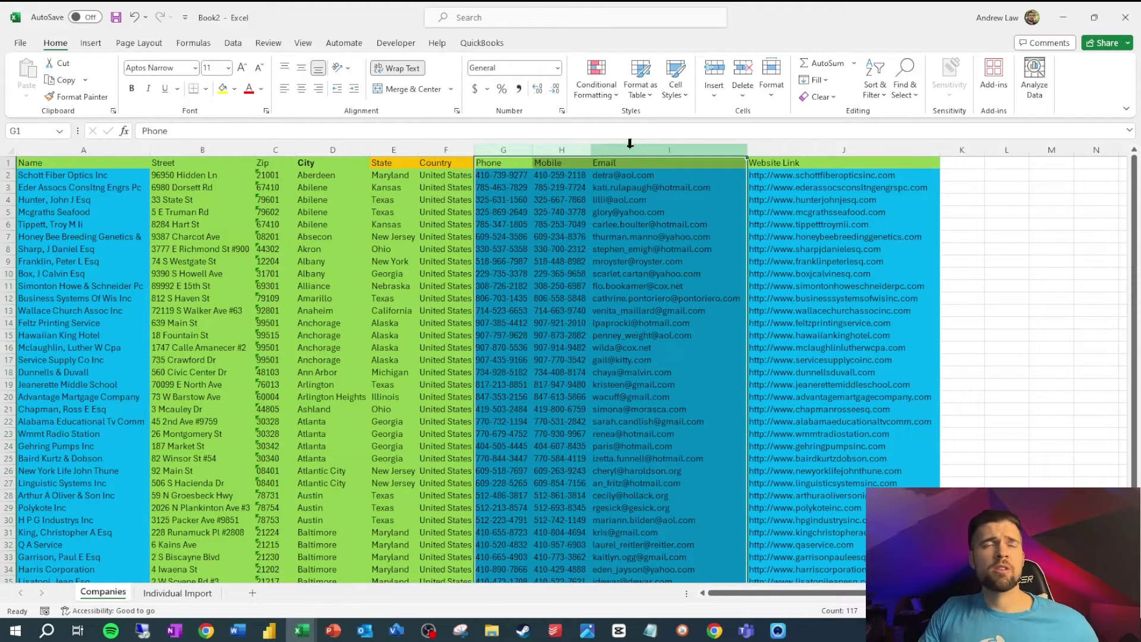
{"action": "right_click", "coordinate": [630, 145]}
{"action": "left_click", "coordinate": [658, 292]}
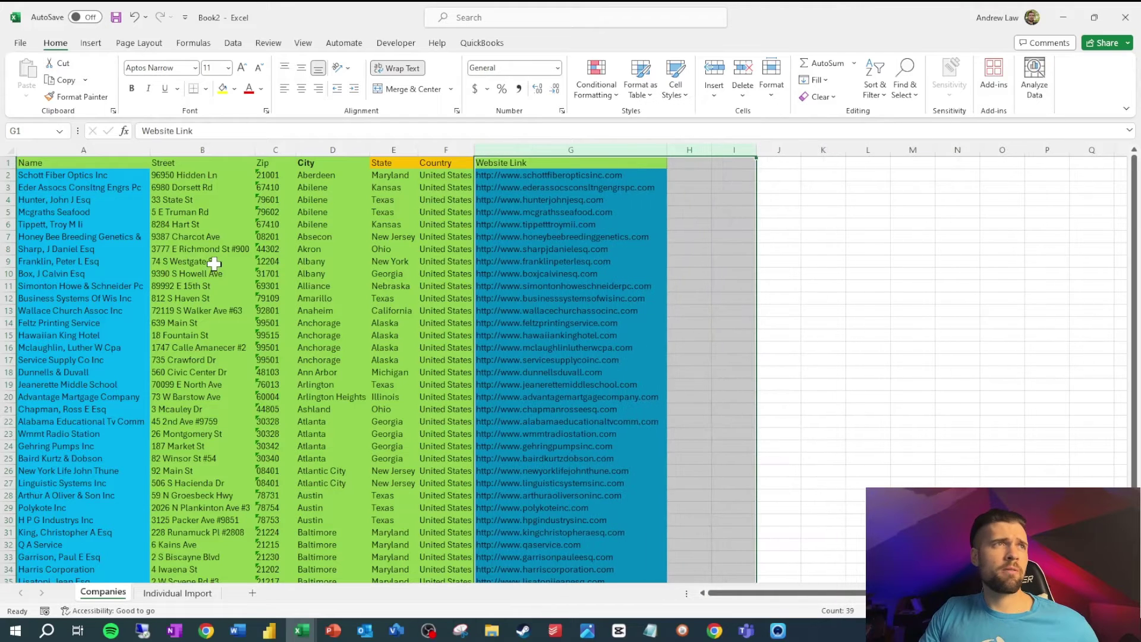
- Check the remaining Name, Street and Zip headers, then return to Individual Import
{"action": "left_click", "coordinate": [54, 161]}
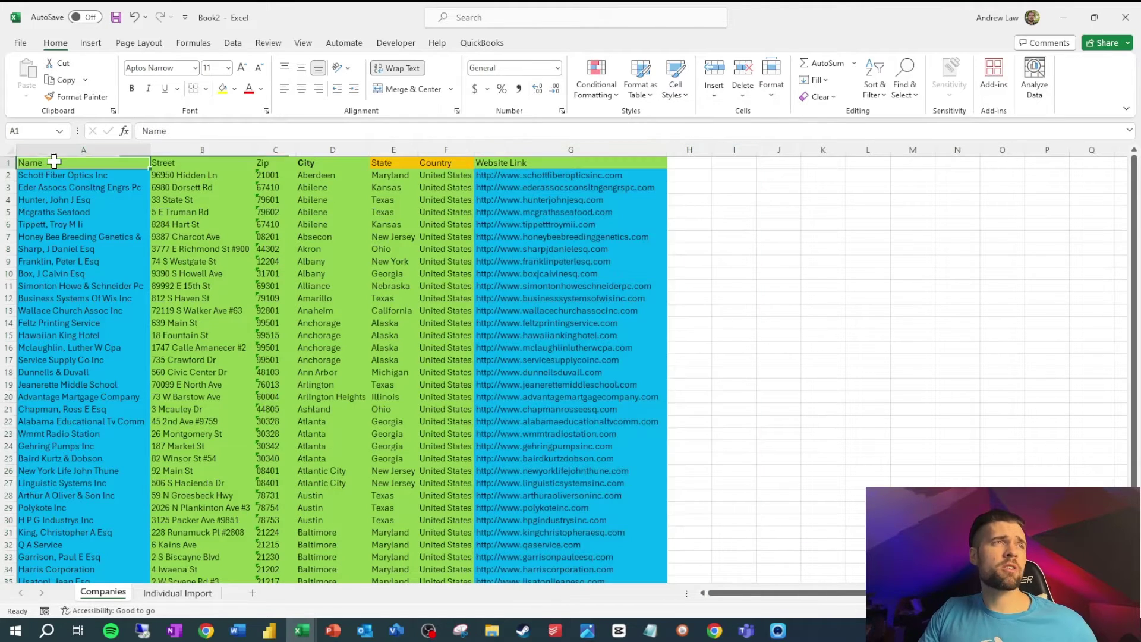
{"action": "left_click", "coordinate": [184, 163]}
{"action": "left_click", "coordinate": [262, 161]}
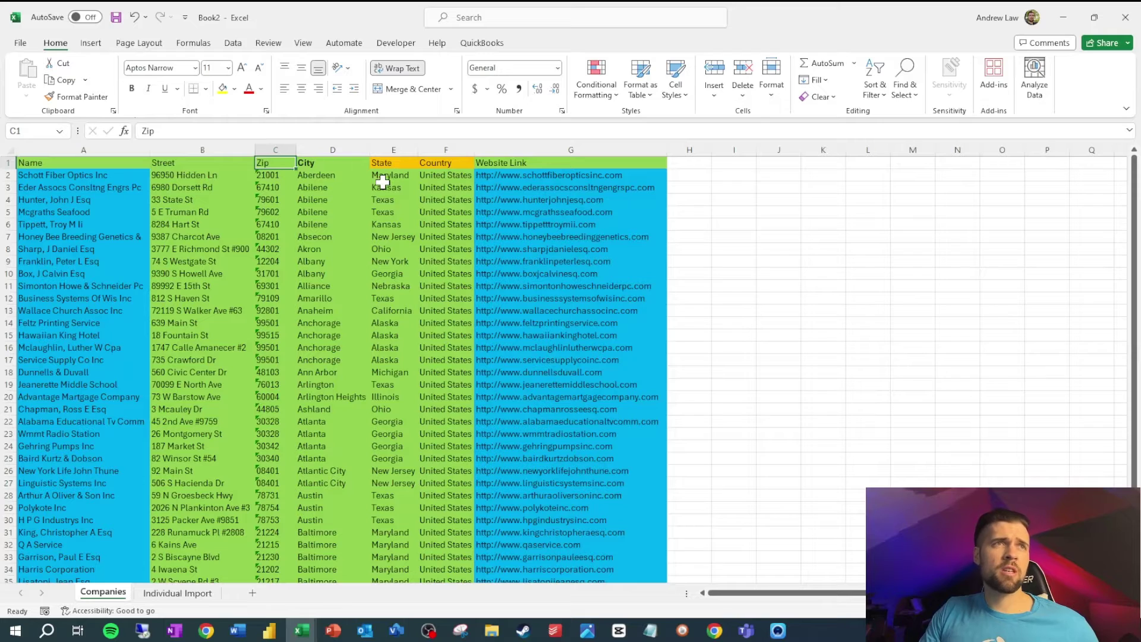
{"action": "left_click", "coordinate": [178, 594]}
{"action": "left_click", "coordinate": [139, 275]}
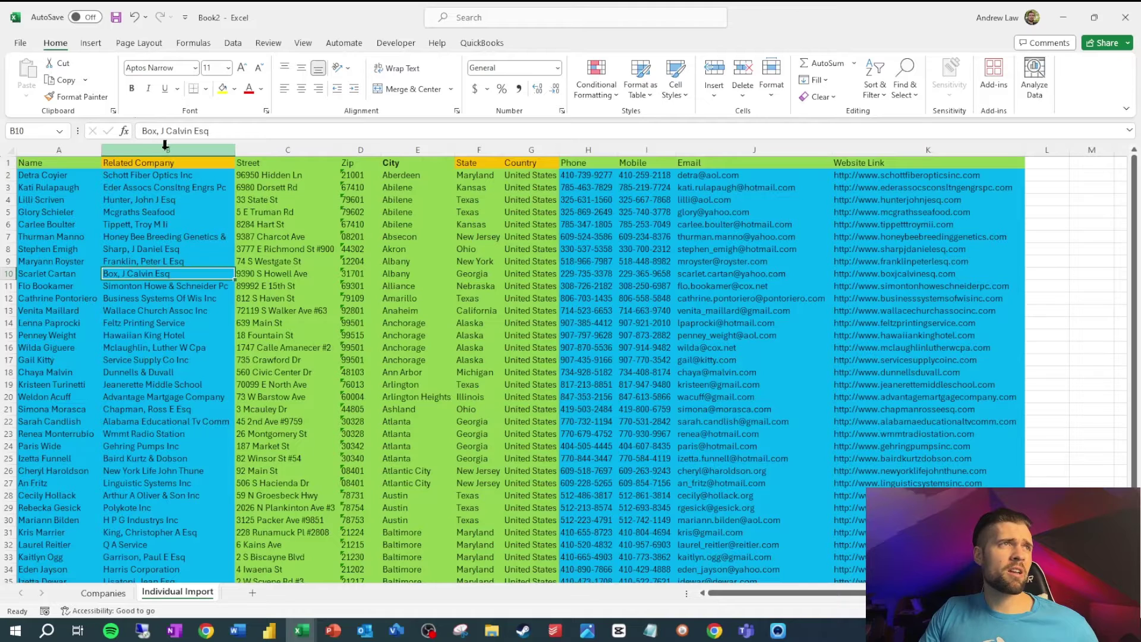
- Delete the Street through Country columns from Individual Import
{"action": "left_click", "coordinate": [289, 150]}
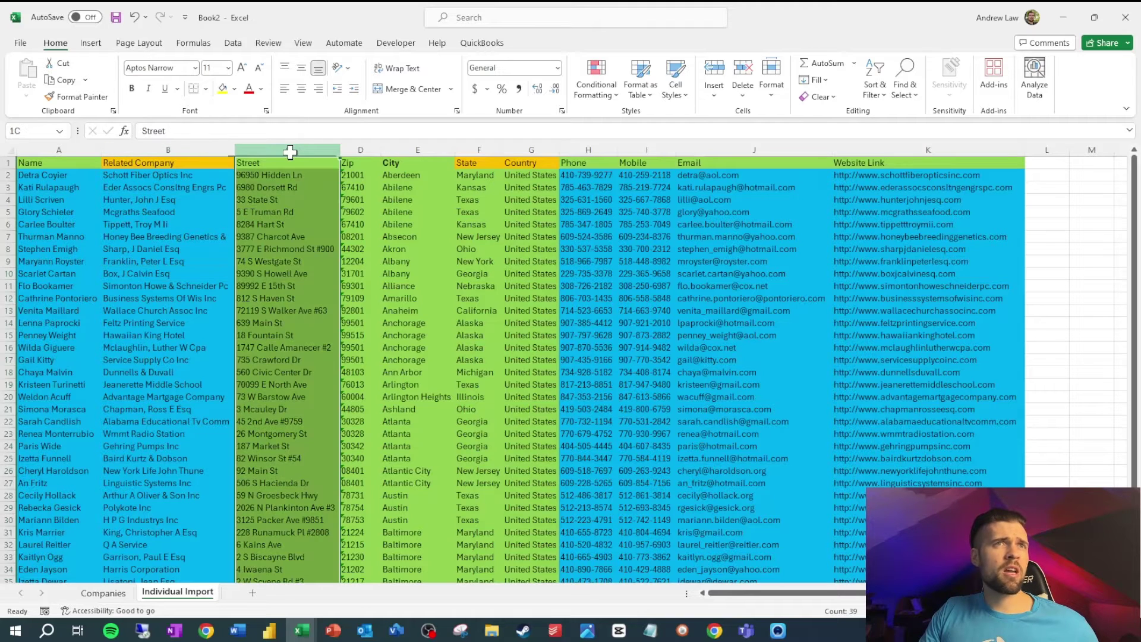
{"action": "left_click_drag", "start_coordinate": [344, 147], "coordinate": [518, 145]}
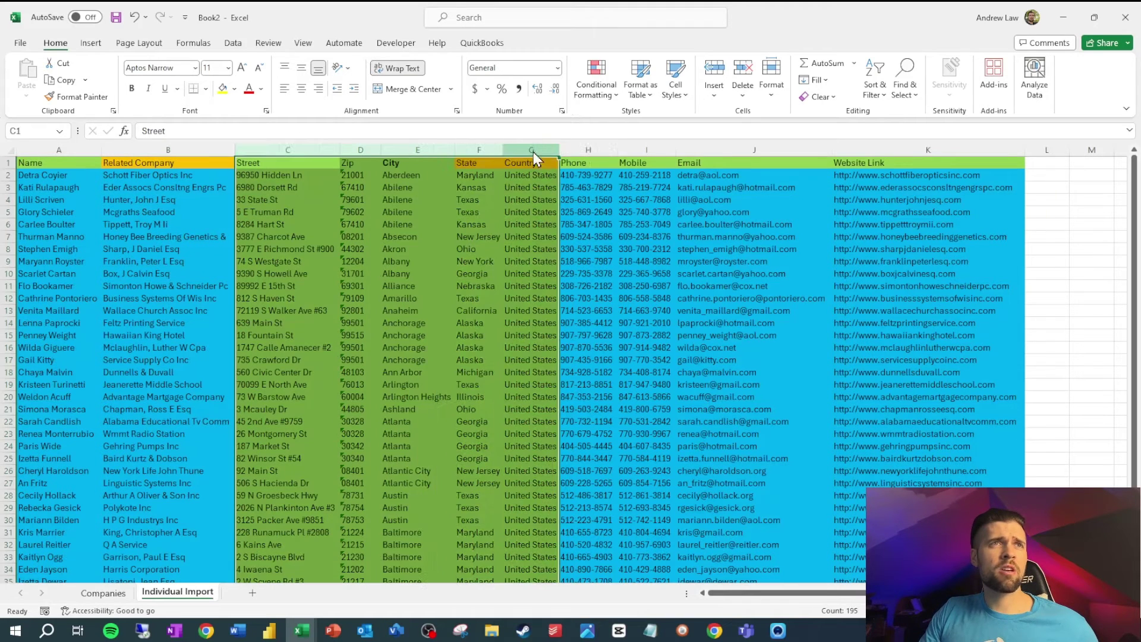
{"action": "right_click", "coordinate": [533, 151]}
{"action": "left_click", "coordinate": [605, 294]}
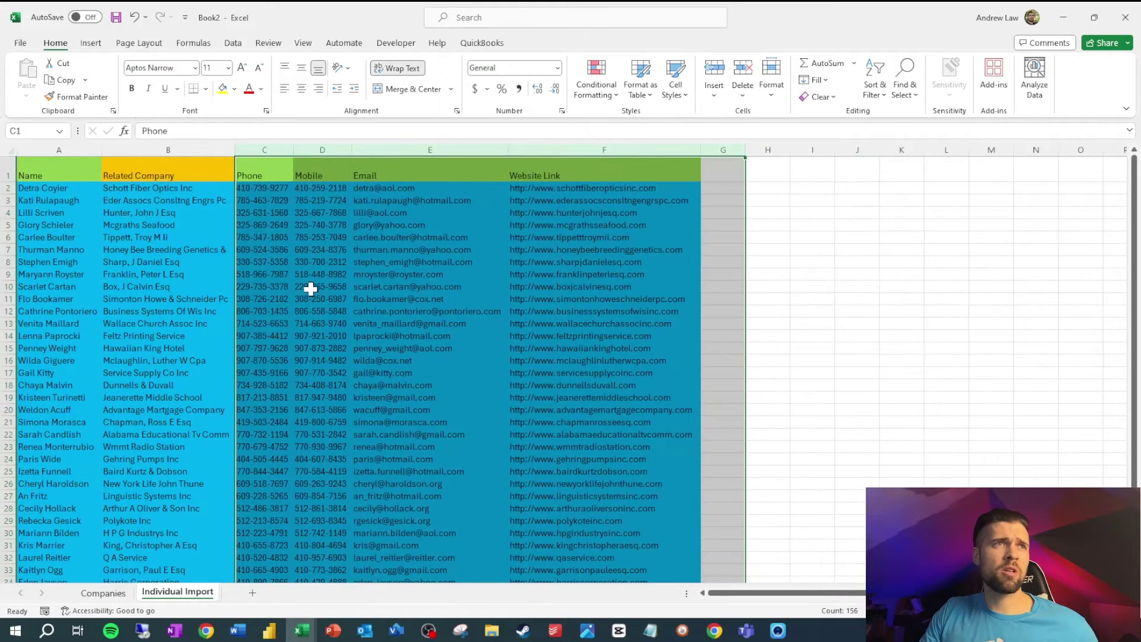
{"action": "left_click", "coordinate": [404, 263]}
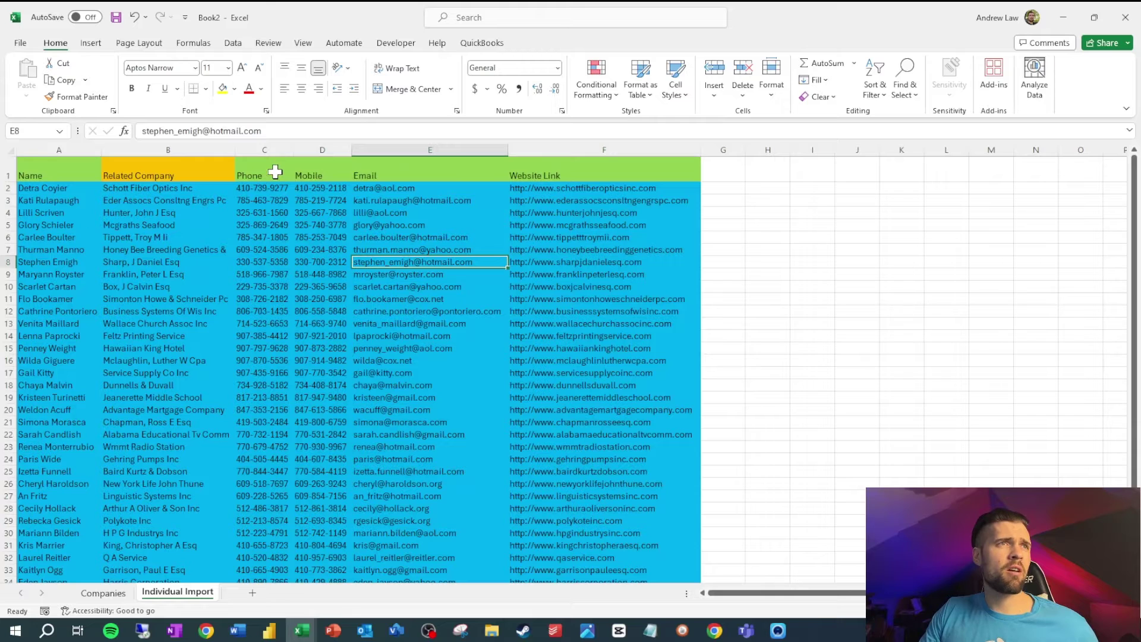
- Compare with the Companies sheet, then delete the Website Link column
{"action": "left_click", "coordinate": [118, 593]}
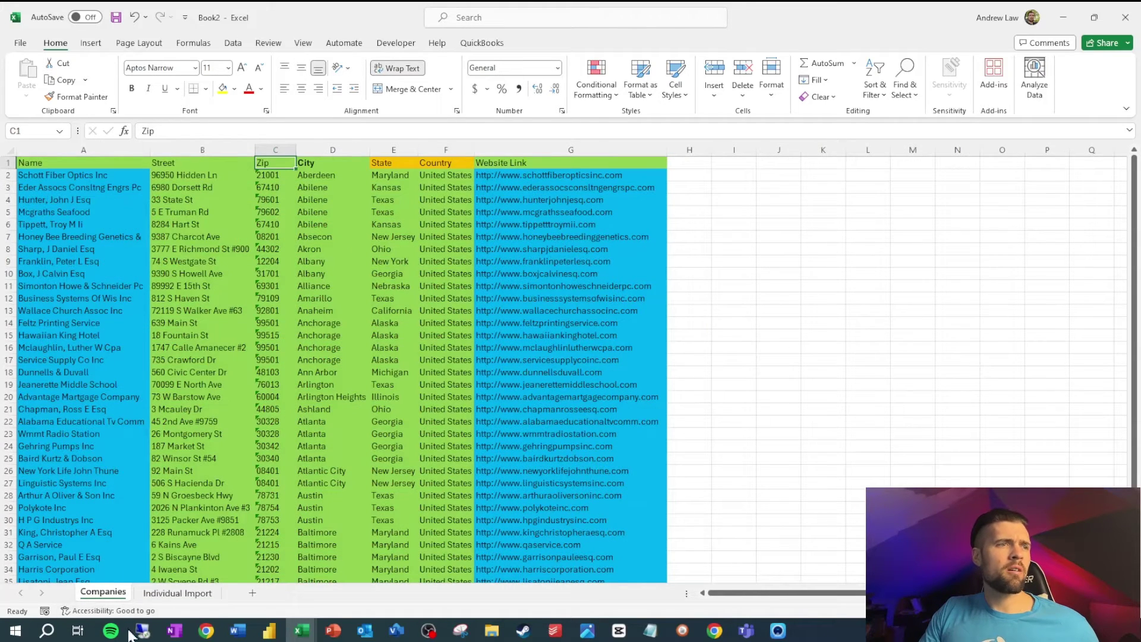
{"action": "left_click", "coordinate": [206, 595]}
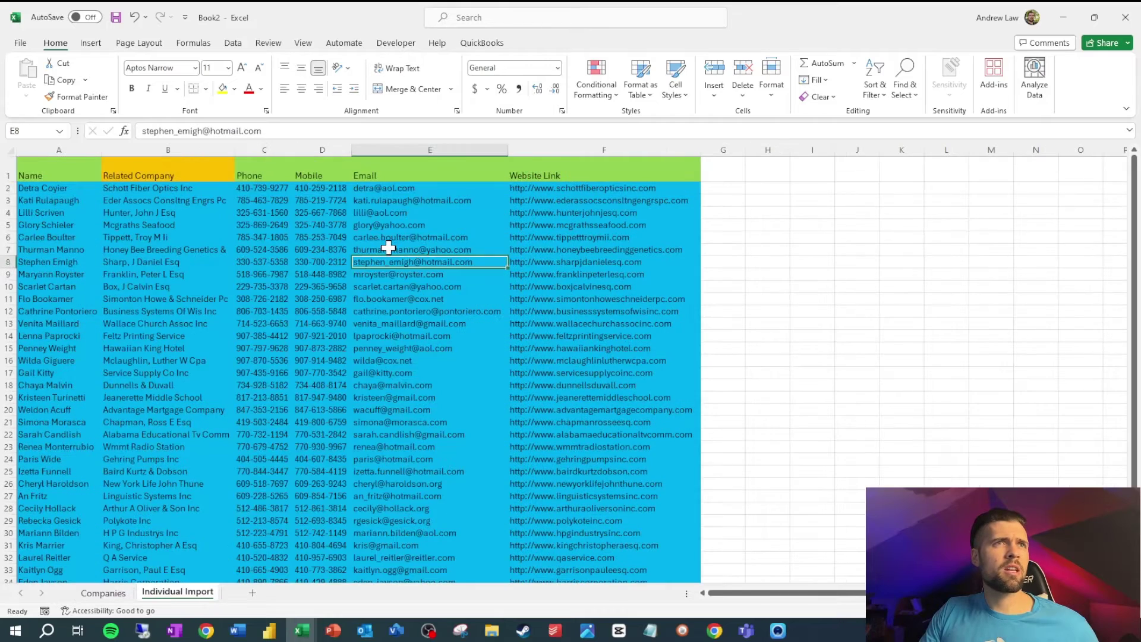
{"action": "left_click", "coordinate": [535, 150]}
{"action": "right_click", "coordinate": [535, 150]}
{"action": "left_click", "coordinate": [565, 304]}
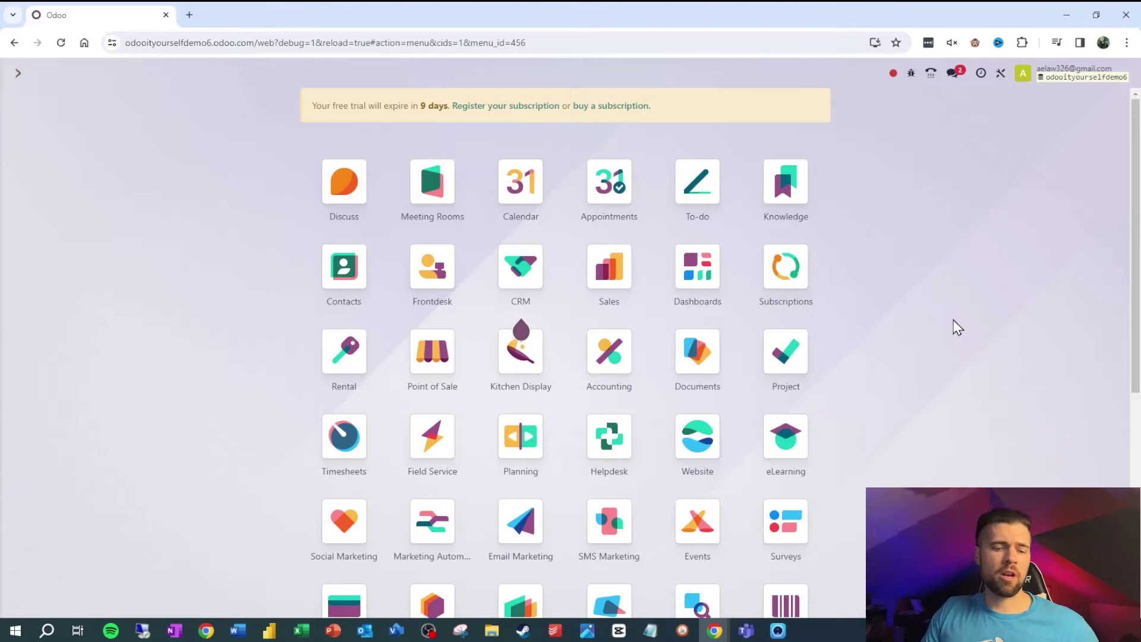
- Open the Fed. States list and select all 1748 states
{"action": "type", "text": "state"}
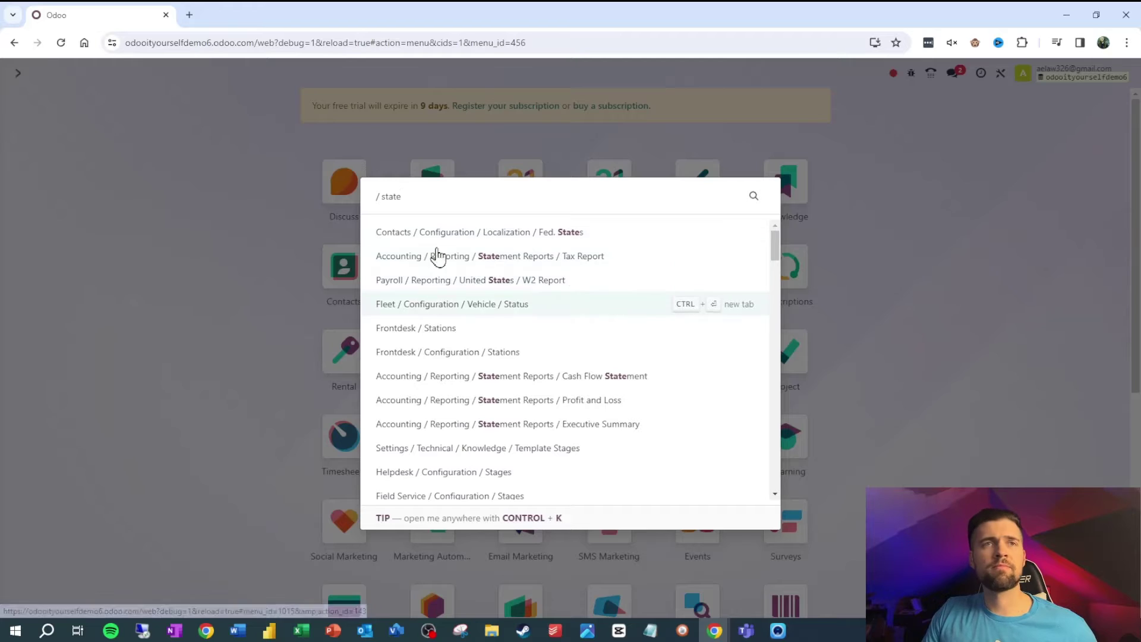
{"action": "key", "text": "Escape"}
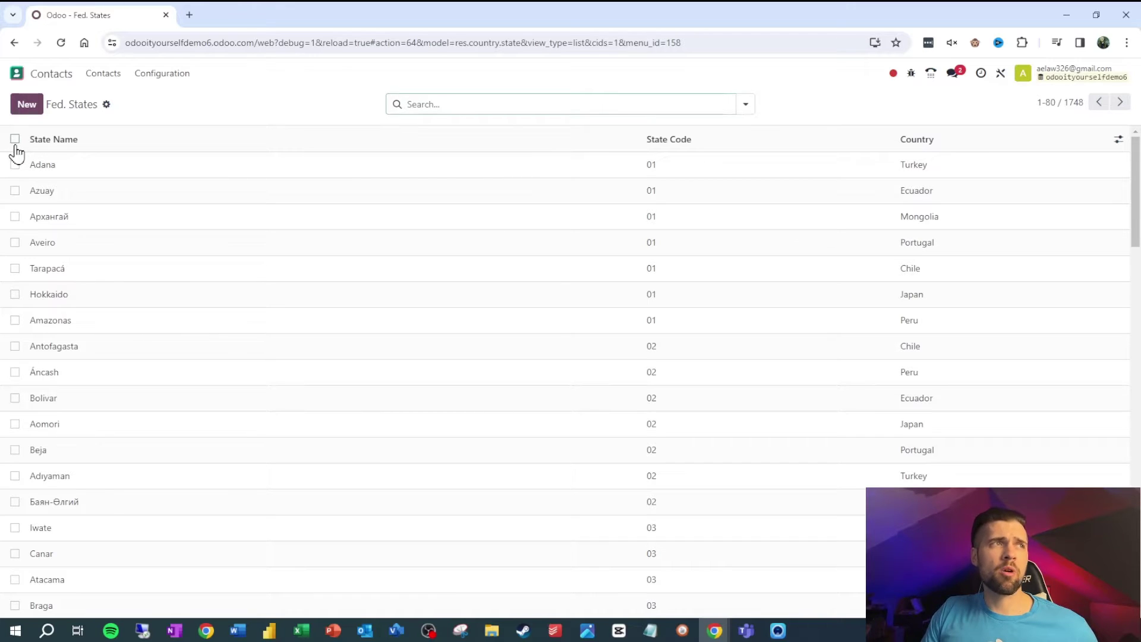
{"action": "left_click", "coordinate": [15, 141]}
{"action": "left_click", "coordinate": [535, 106]}
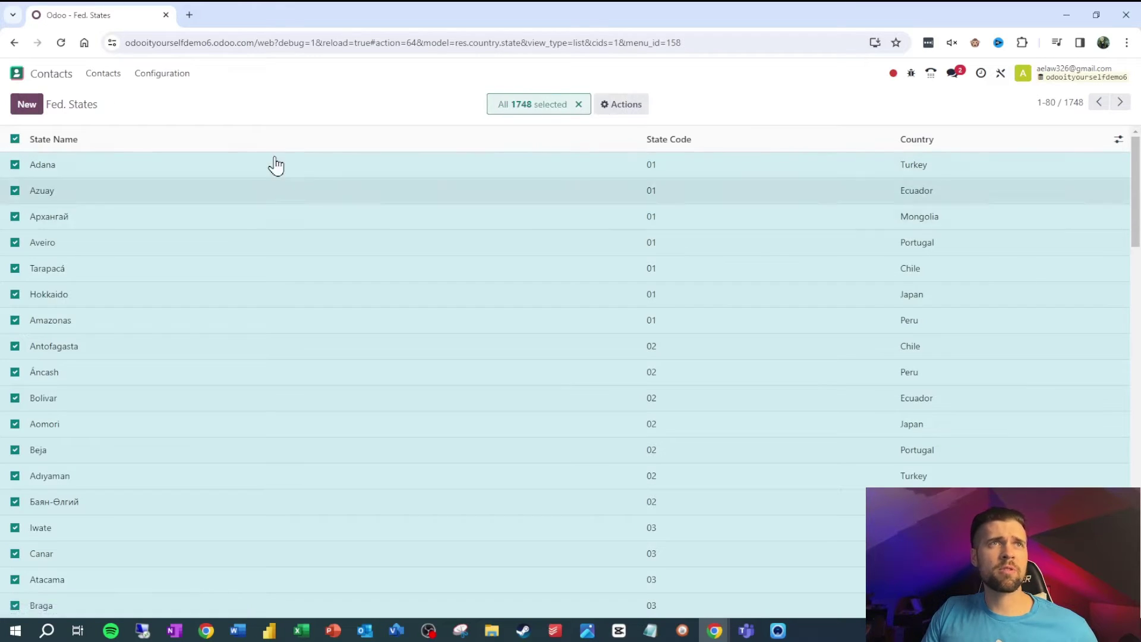
- Export the selected states' Country, State Code and State Name to an xlsx file
{"action": "left_click", "coordinate": [629, 110]}
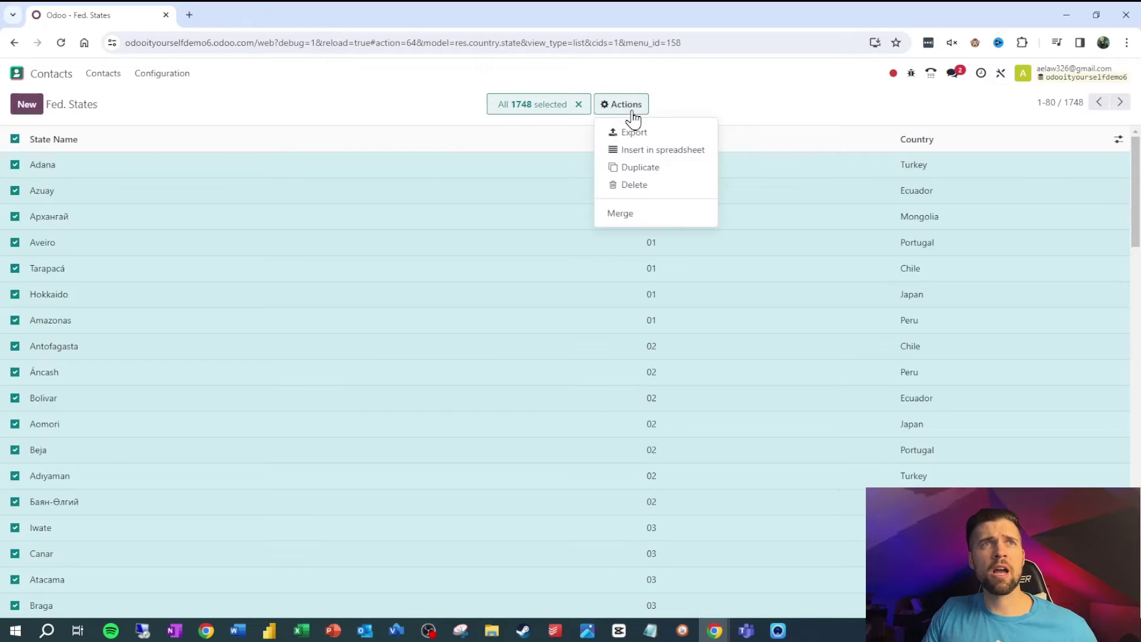
{"action": "left_click", "coordinate": [631, 131]}
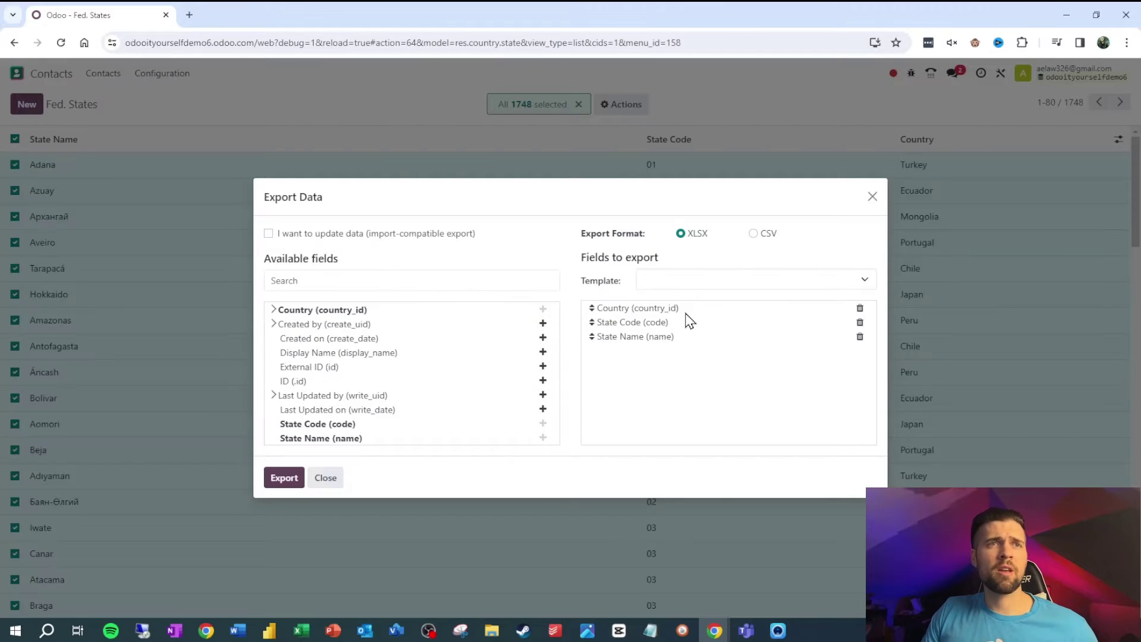
{"action": "left_click", "coordinate": [293, 480]}
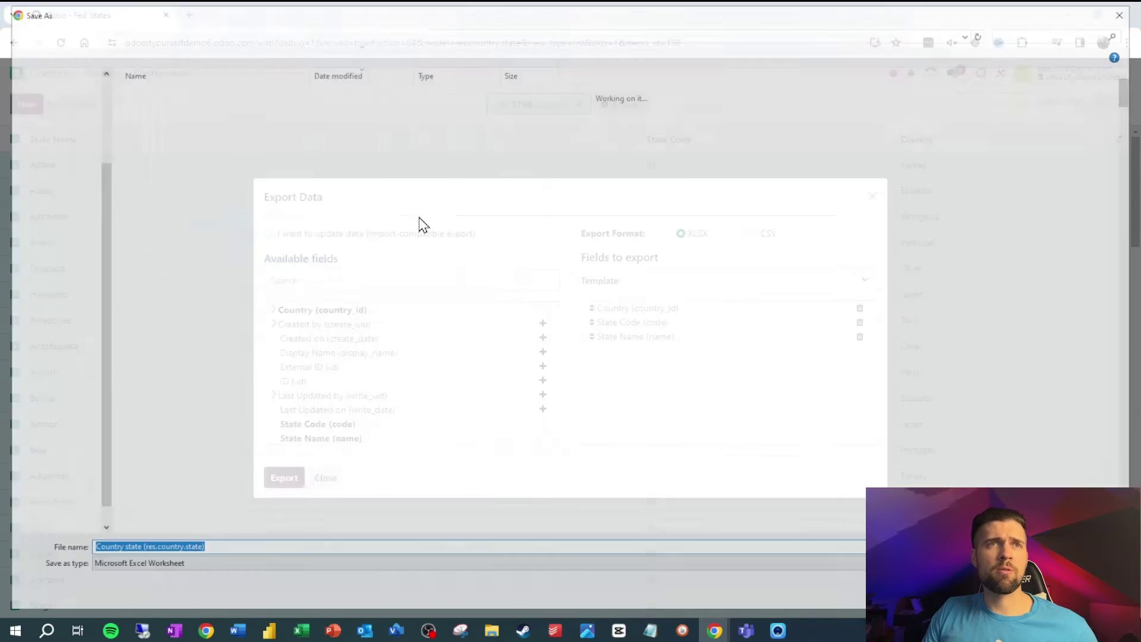
{"action": "key", "text": "Return"}
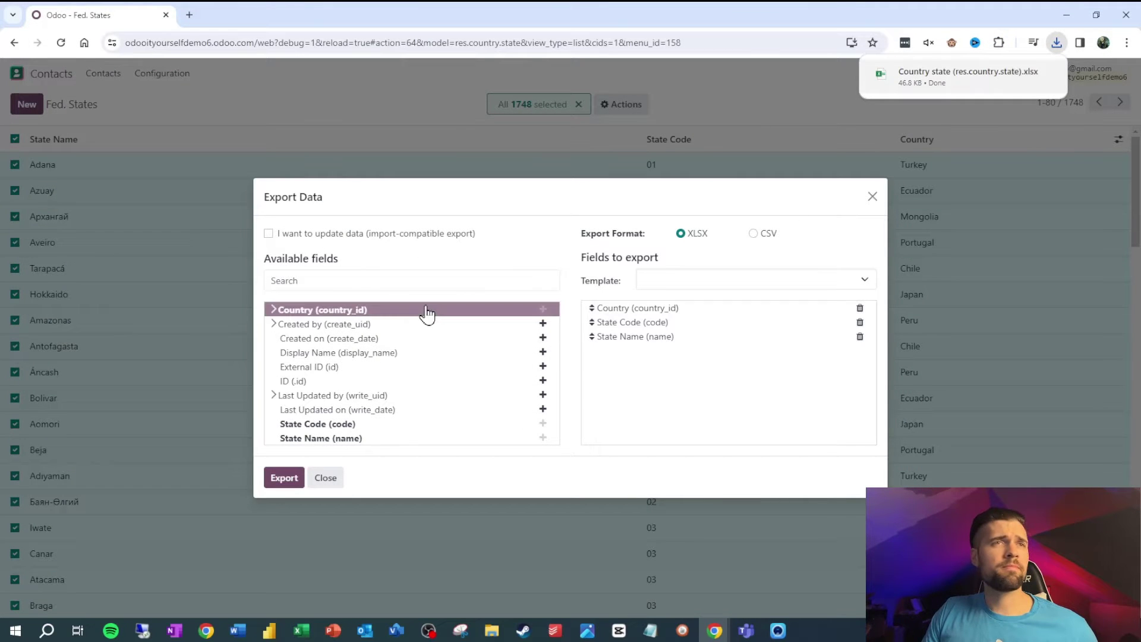
- Enable editing in the exported states file and copy its columns A to C
{"action": "key", "text": "alt+Tab"}
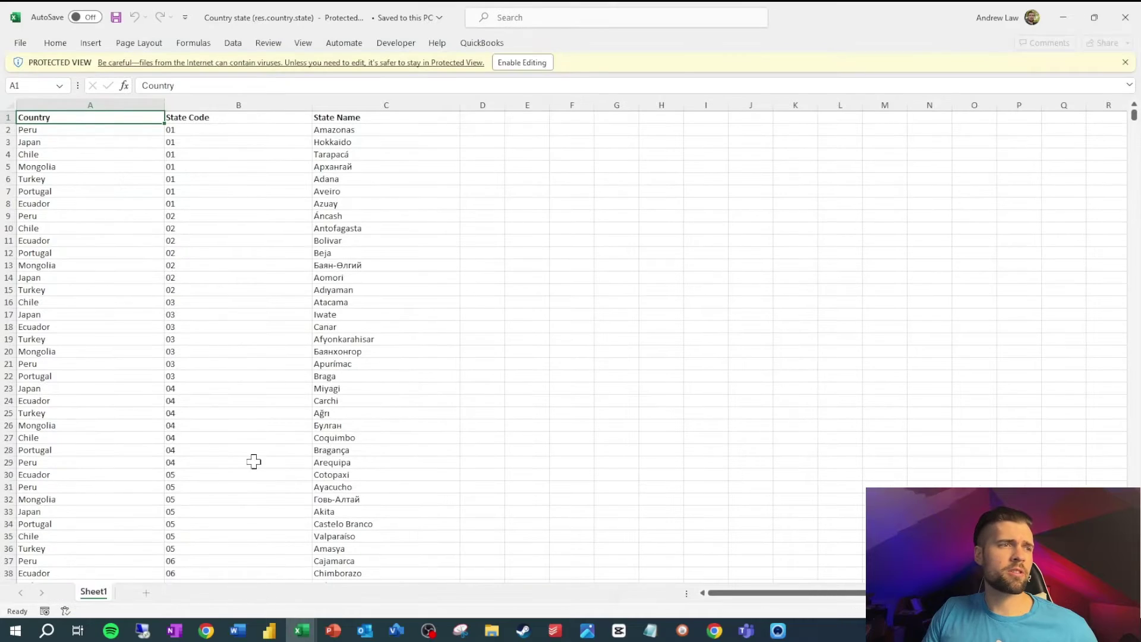
{"action": "left_click", "coordinate": [523, 62]}
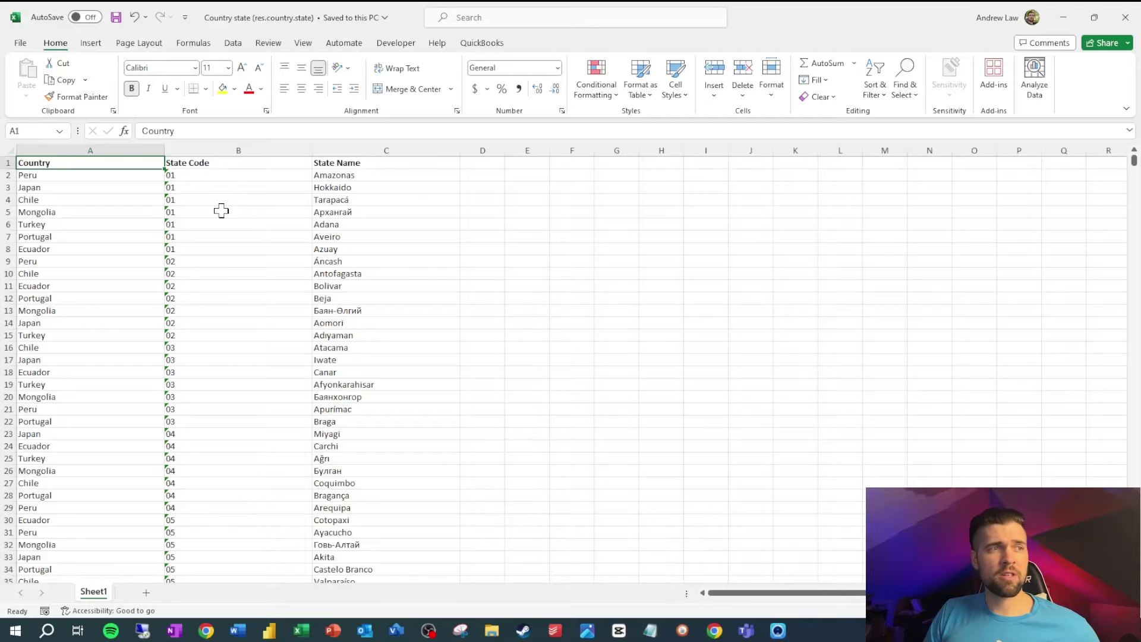
{"action": "key", "text": "ctrl+shift+Down"}
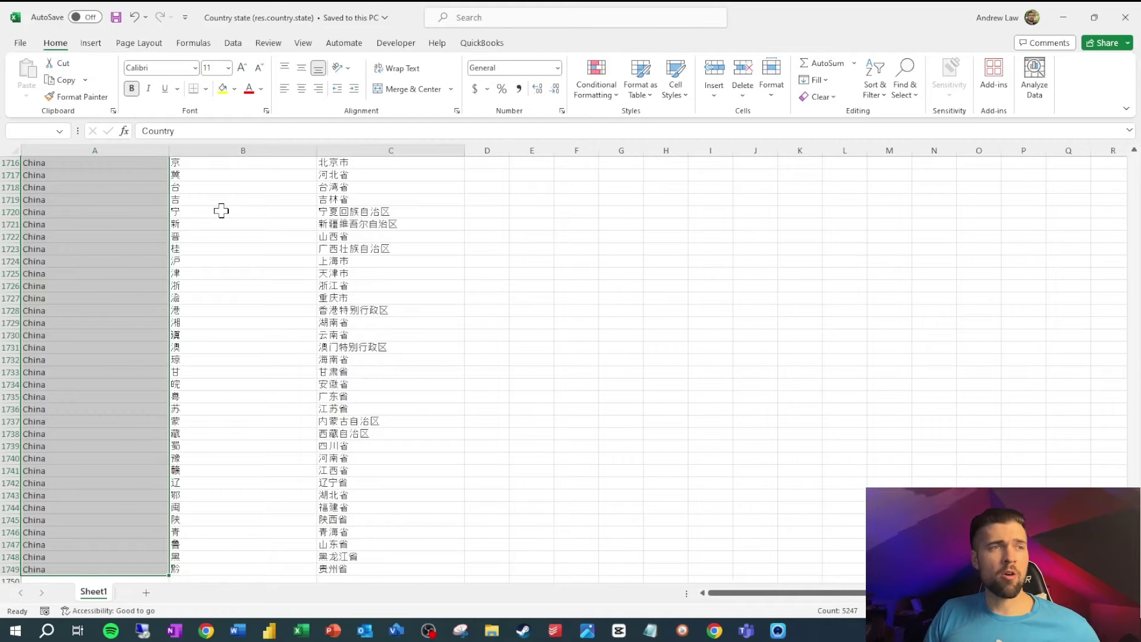
{"action": "key", "text": "ctrl+shift+Right"}
{"action": "key", "text": "ctrl+c"}
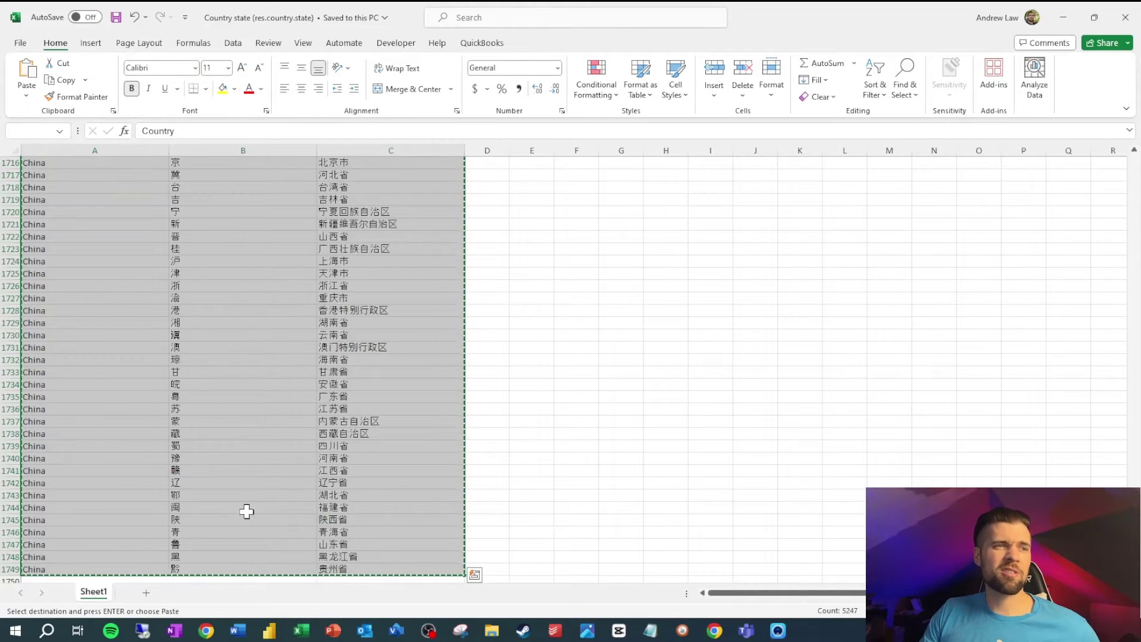
- Paste the state table at A1 of a new sheet in Book2
{"action": "mouse_move", "coordinate": [310, 640]}
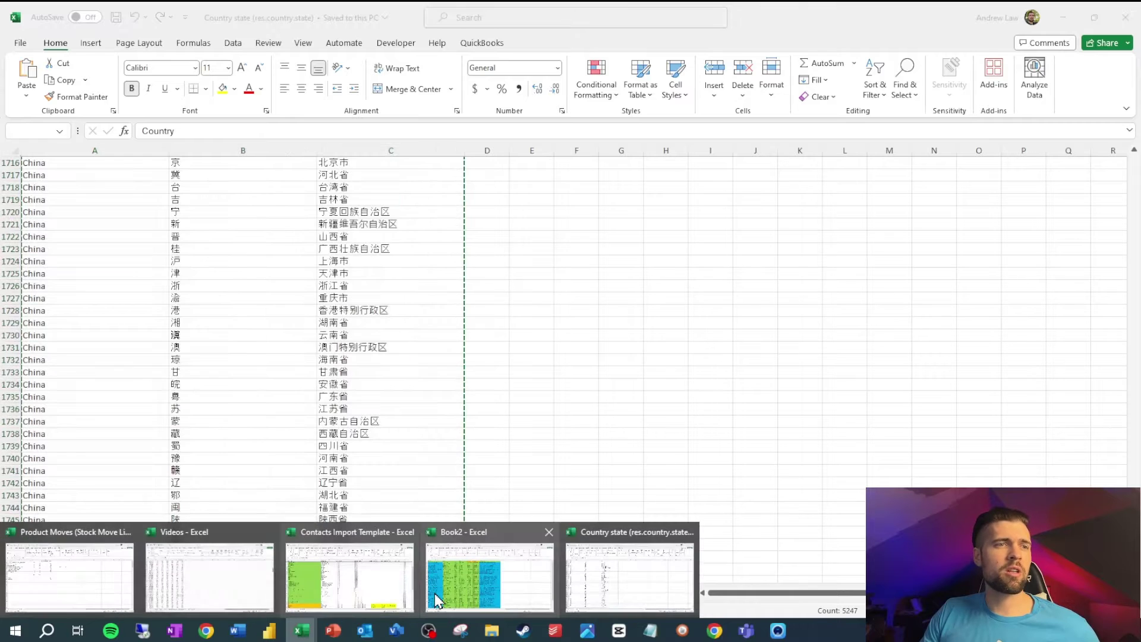
{"action": "left_click", "coordinate": [469, 579]}
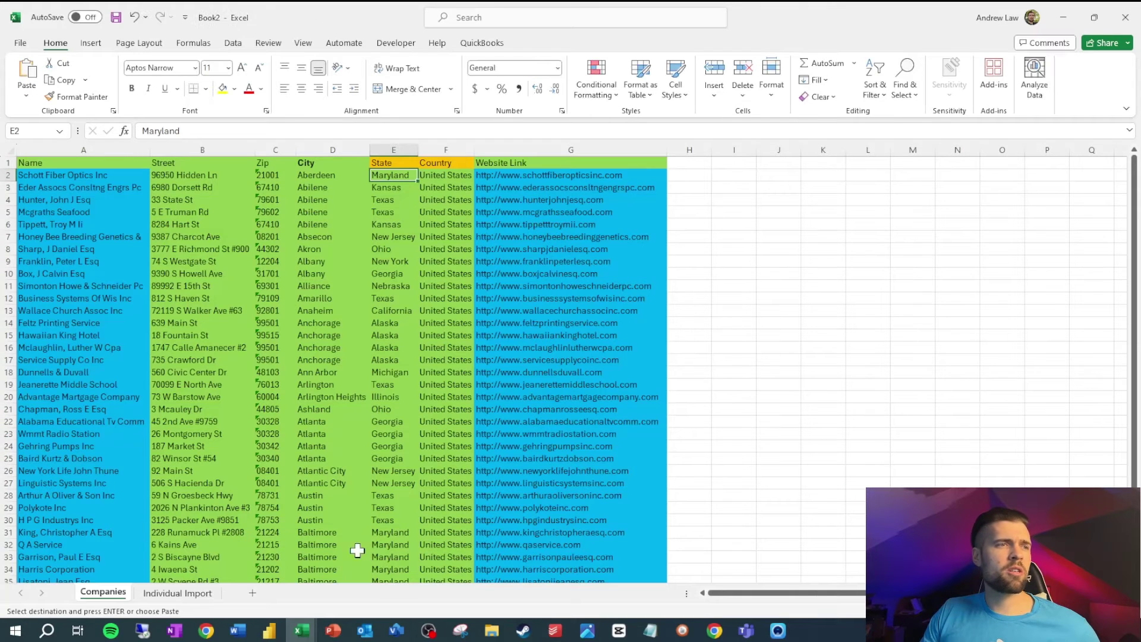
{"action": "left_click", "coordinate": [255, 592]}
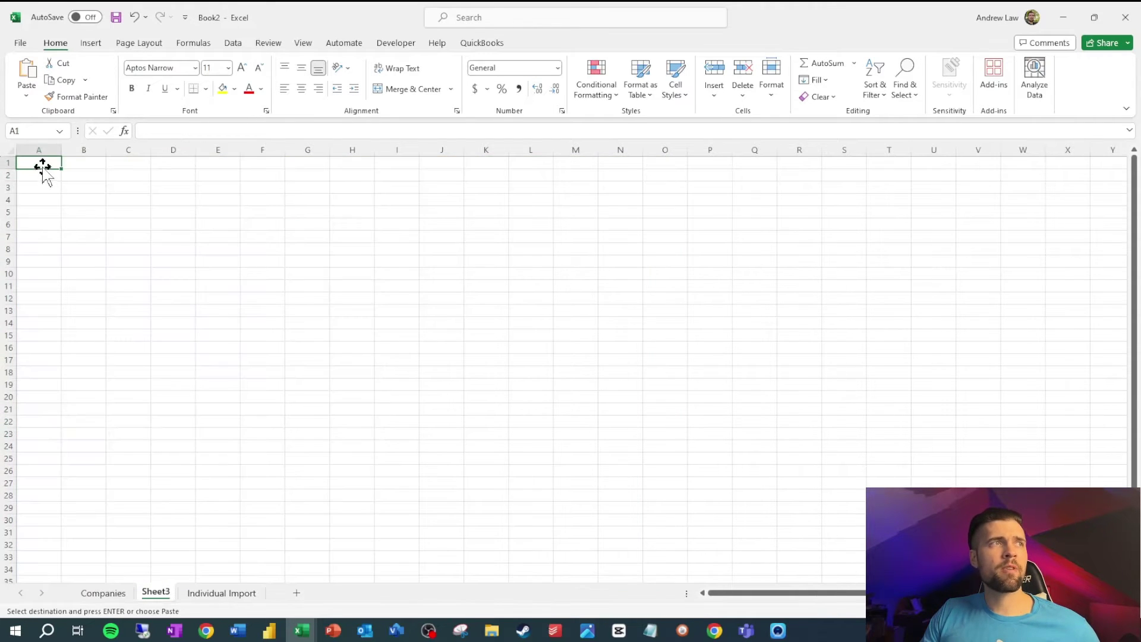
{"action": "key", "text": "ctrl+v"}
- Autofit columns A to C and rename the new sheet to States
{"action": "left_click", "coordinate": [58, 211]}
{"action": "left_click", "coordinate": [57, 153]}
{"action": "left_click_drag", "start_coordinate": [57, 153], "coordinate": [149, 151]}
{"action": "double_click", "coordinate": [151, 150]}
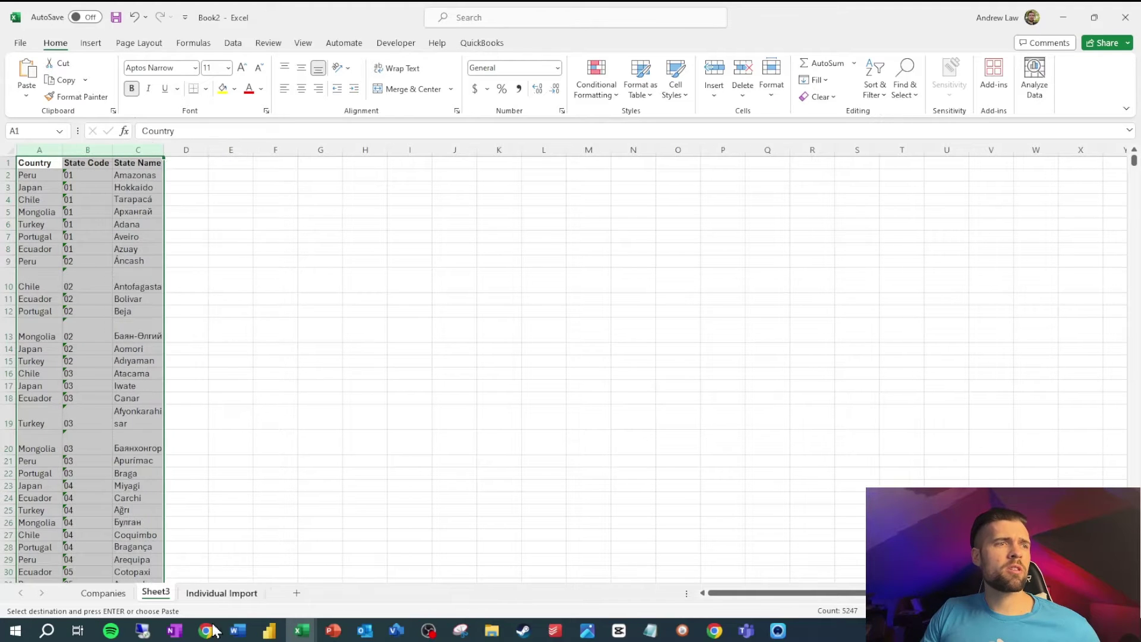
{"action": "right_click", "coordinate": [157, 593]}
{"action": "left_click", "coordinate": [197, 429]}
{"action": "type", "text": "State"}
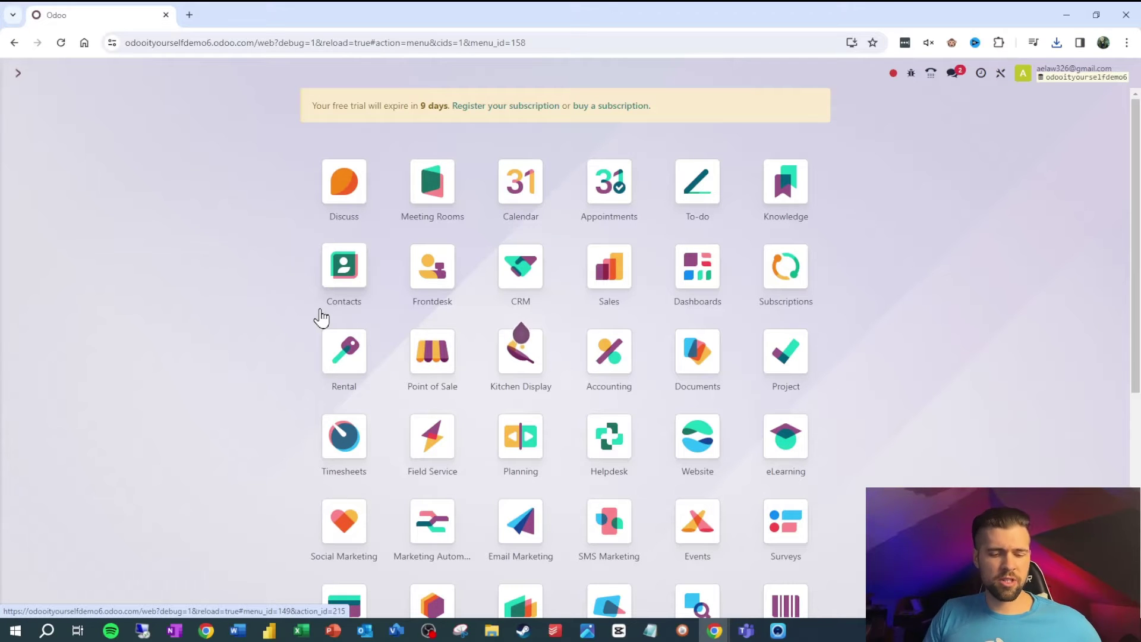
- Open the Countries list and check all 250 country records
{"action": "type", "text": "c"}
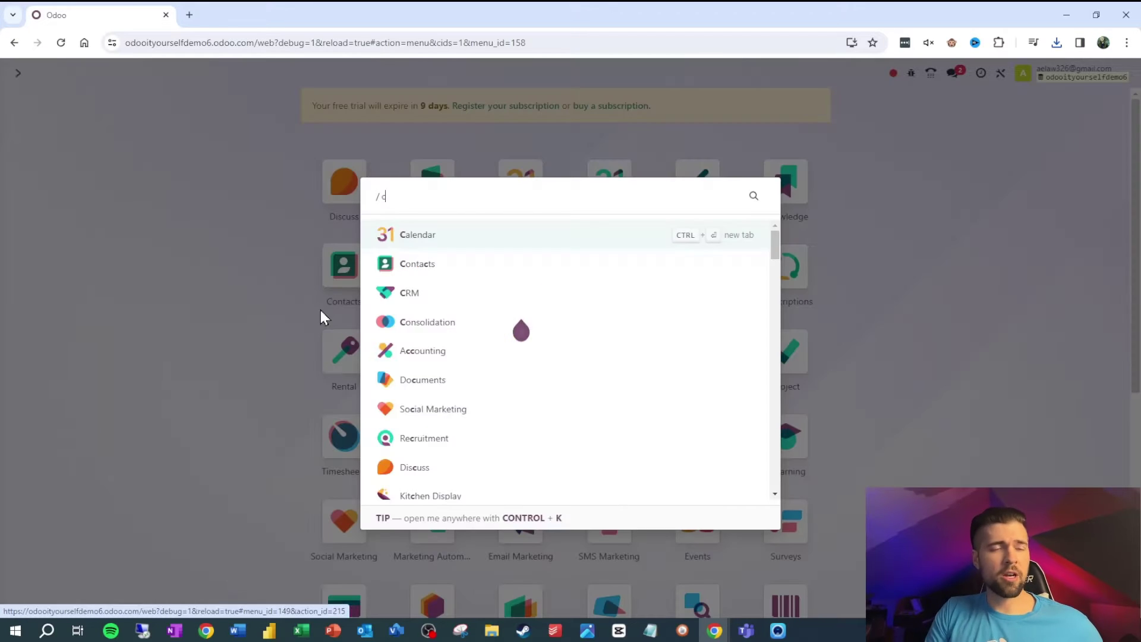
{"action": "type", "text": "ountri"}
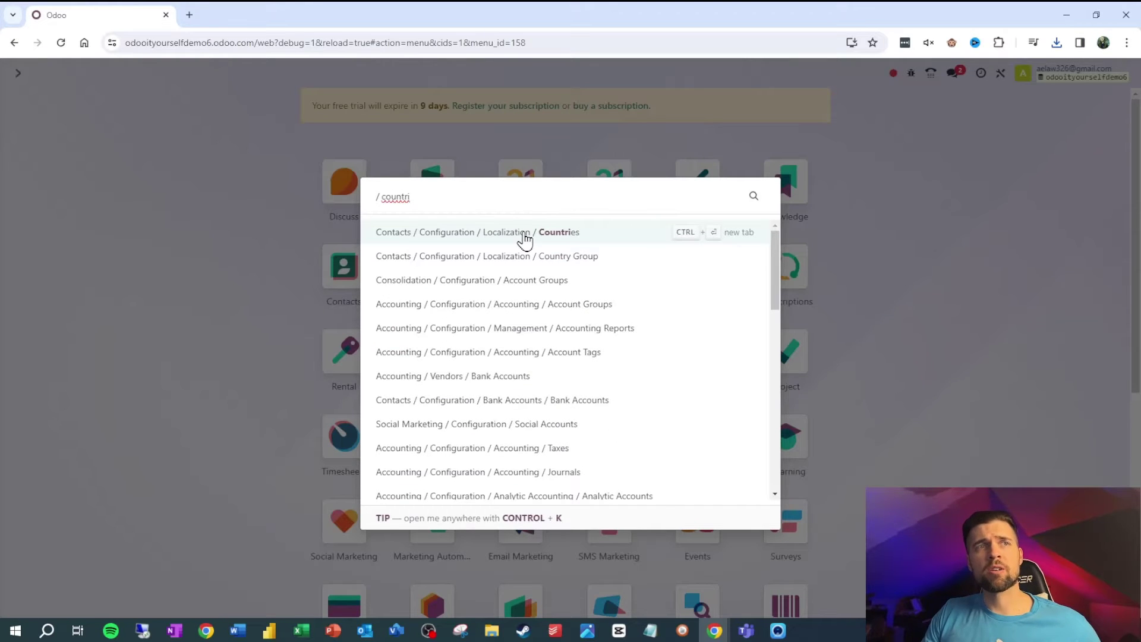
{"action": "left_click", "coordinate": [525, 239]}
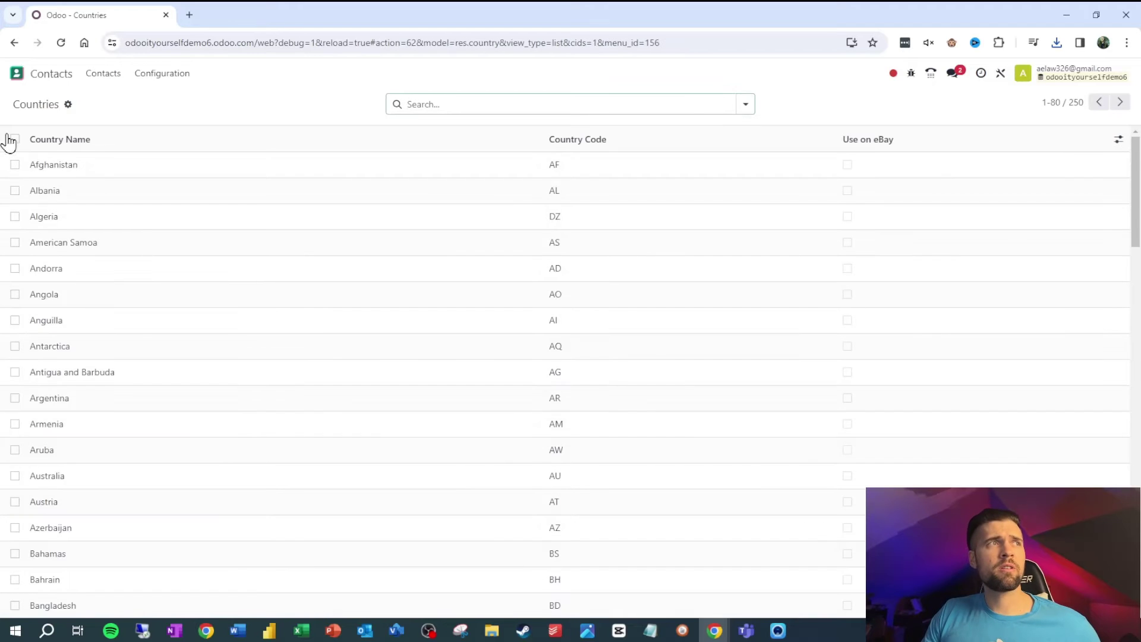
{"action": "left_click", "coordinate": [15, 140]}
{"action": "left_click", "coordinate": [567, 106]}
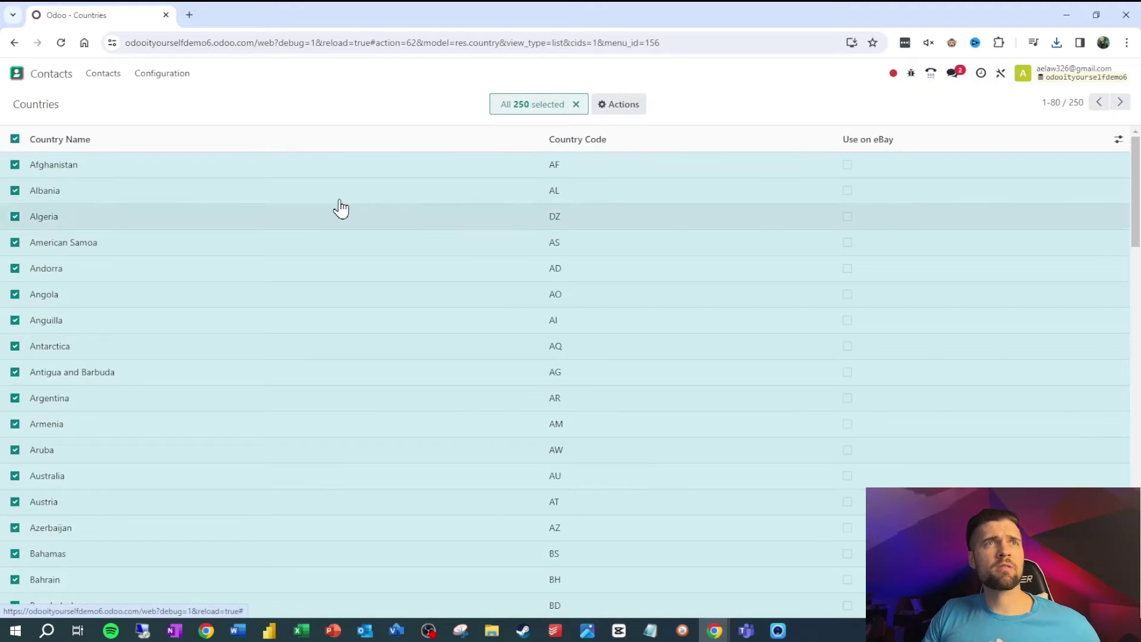
{"action": "left_click", "coordinate": [15, 139]}
- Export all countries with the gear menu's Export All and save the xlsx
{"action": "left_click", "coordinate": [67, 104]}
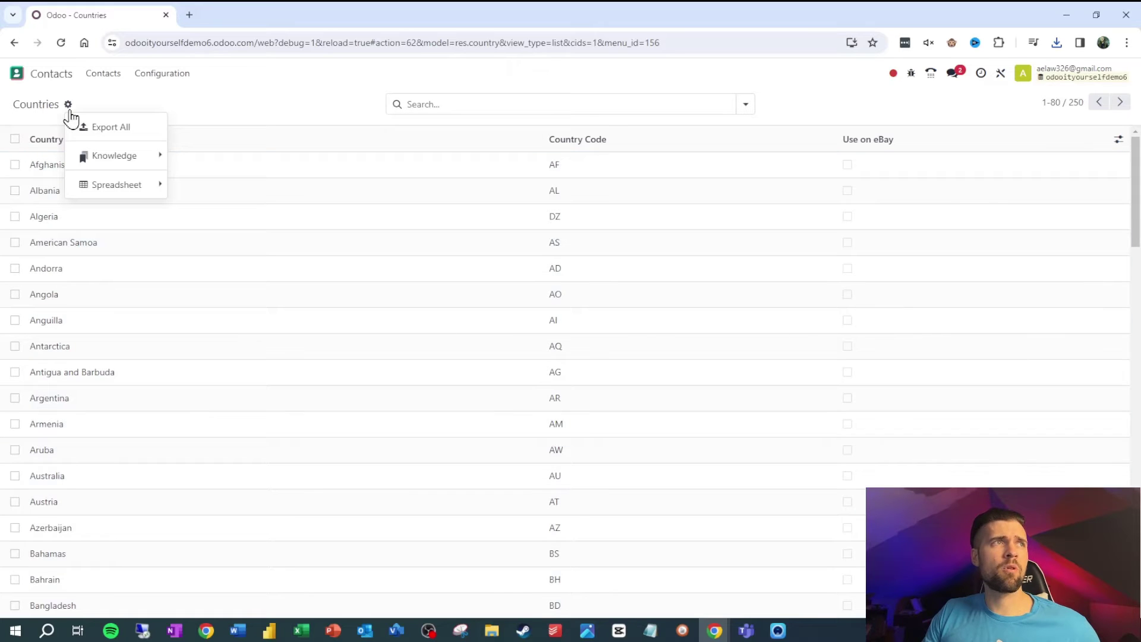
{"action": "left_click", "coordinate": [107, 127]}
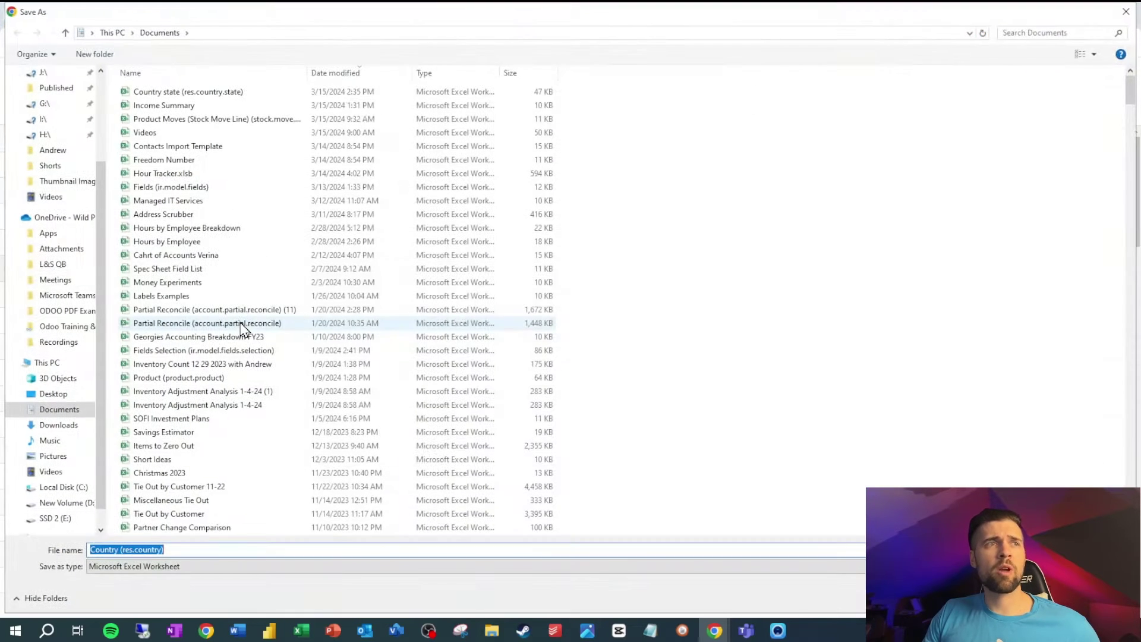
{"action": "key", "text": "Return"}
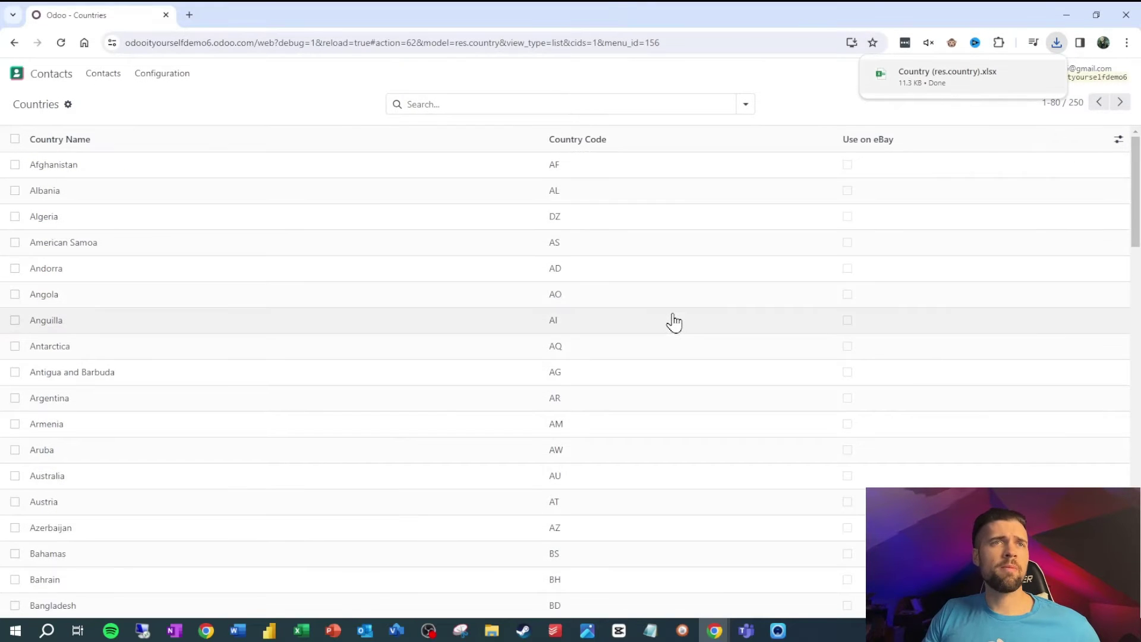
{"action": "key", "text": "alt+Tab"}
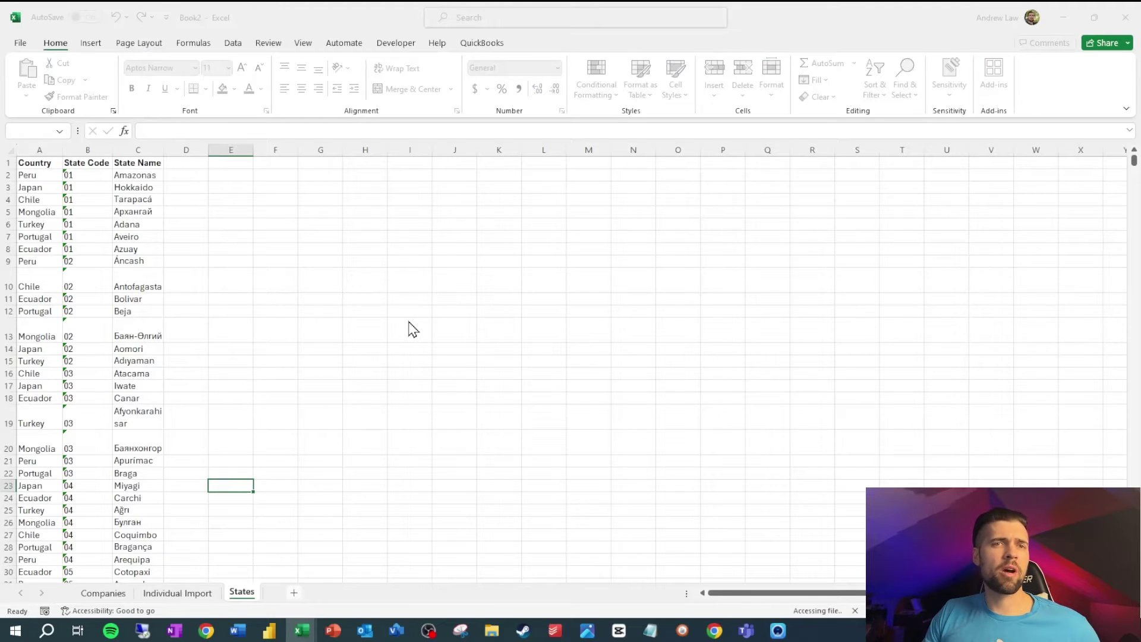
- Enable editing in the Country file and copy its columns A to C
{"action": "left_click", "coordinate": [523, 63]}
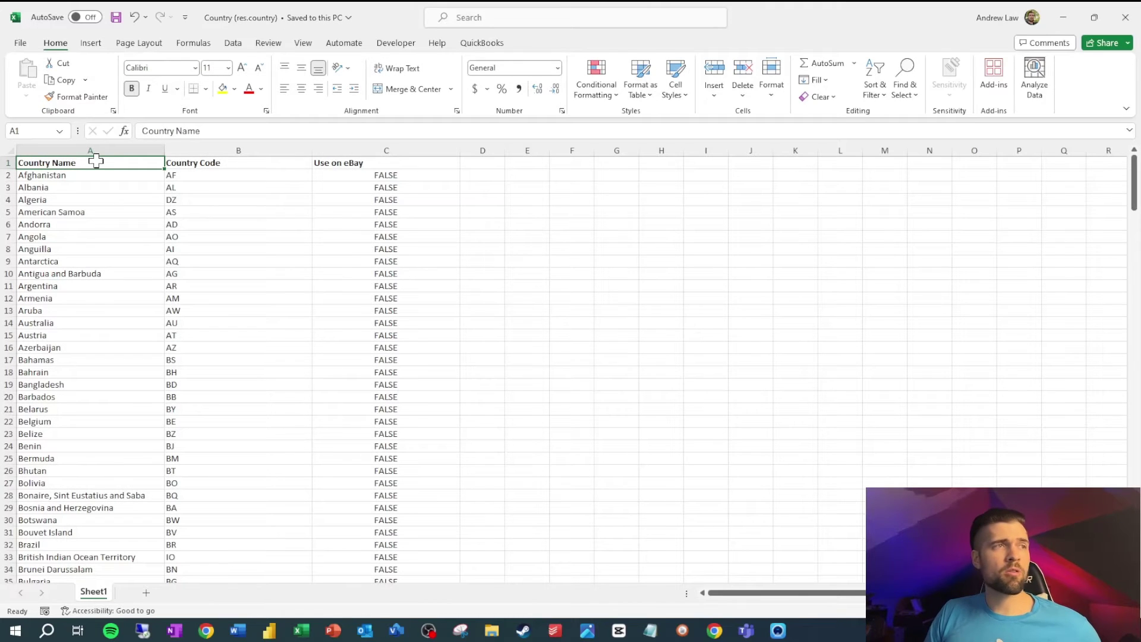
{"action": "key", "text": "ctrl+shift+Down"}
{"action": "key", "text": "ctrl+shift+Right"}
{"action": "key", "text": "ctrl+c"}
- Paste the country table into a new Book2 sheet named Countries
{"action": "left_click", "coordinate": [1064, 17]}
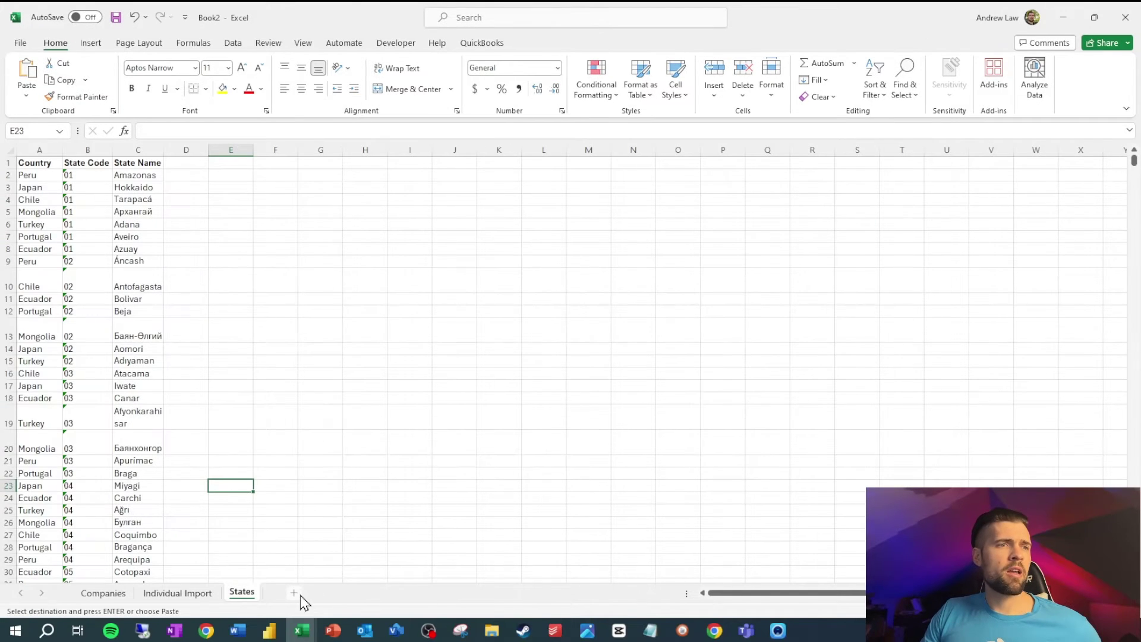
{"action": "left_click", "coordinate": [294, 593]}
{"action": "key", "text": "ctrl+v"}
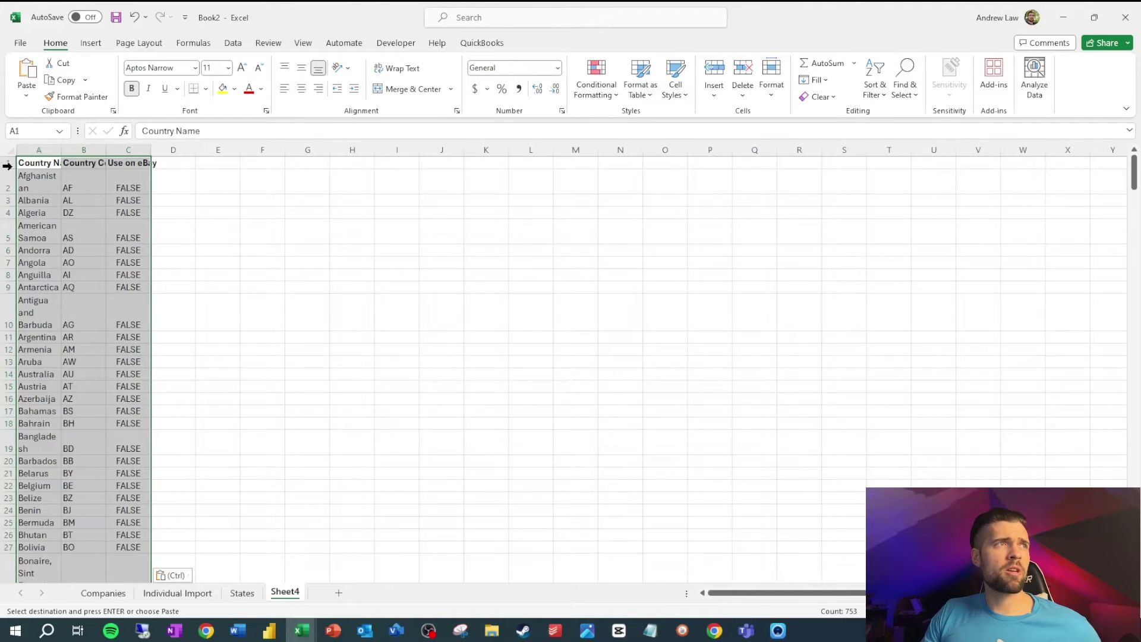
{"action": "right_click", "coordinate": [278, 597]}
{"action": "left_click", "coordinate": [326, 440]}
{"action": "type", "text": "Countries"}
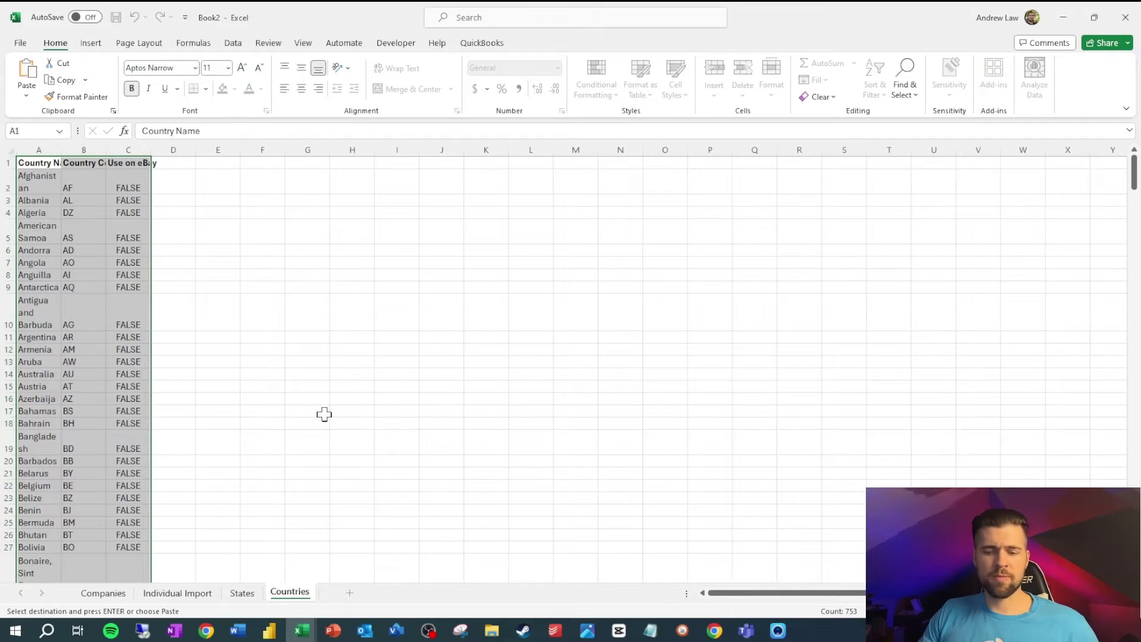
{"action": "left_click", "coordinate": [323, 412]}
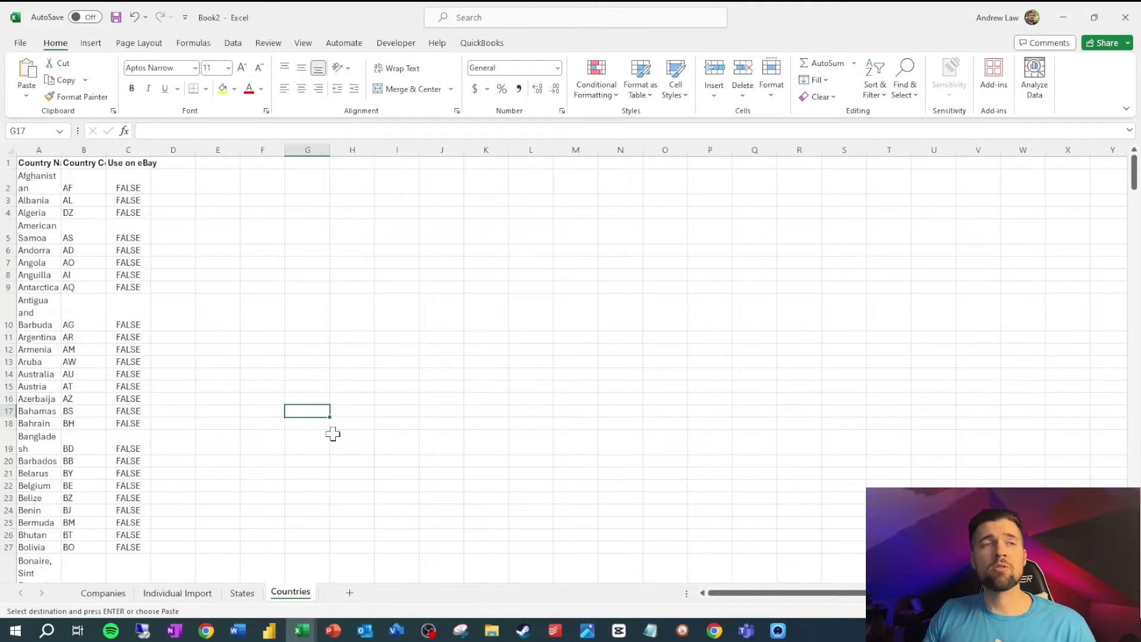
- On Companies, enter =VLOOKUP(E2,States!C:C,1,FALSE) in I2 beside the table
{"action": "left_click", "coordinate": [178, 596]}
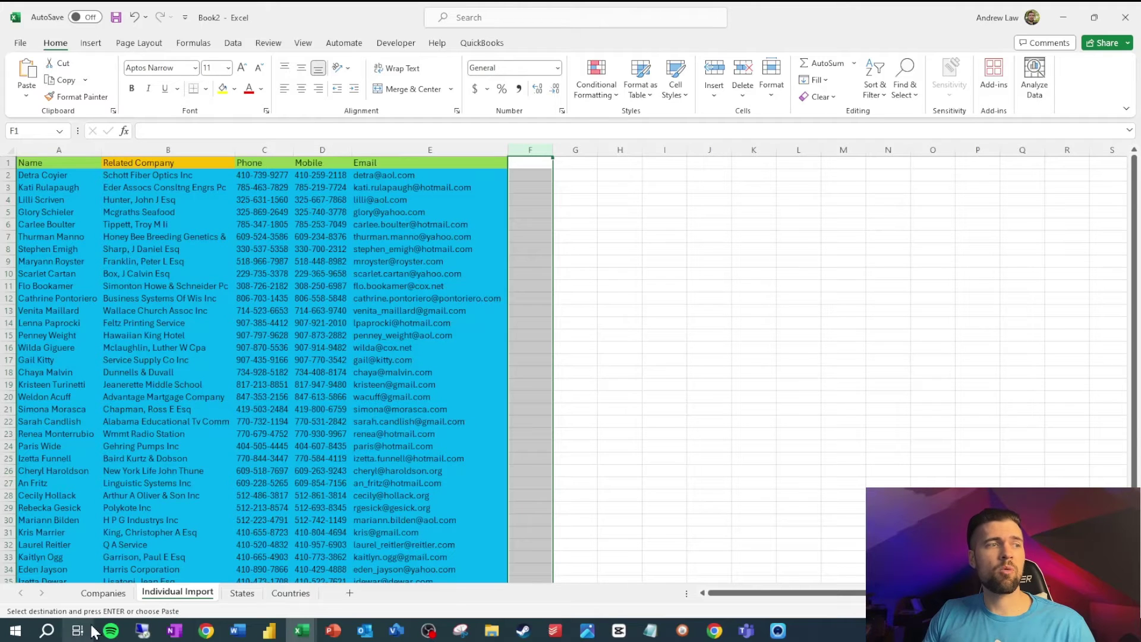
{"action": "left_click", "coordinate": [105, 594]}
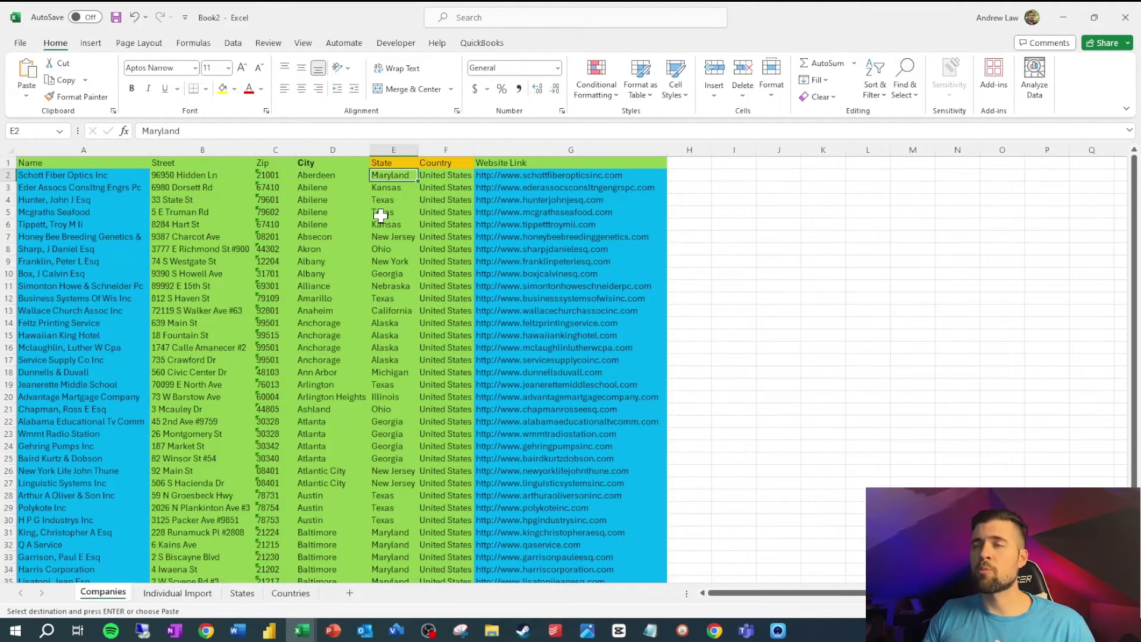
{"action": "left_click", "coordinate": [736, 179]}
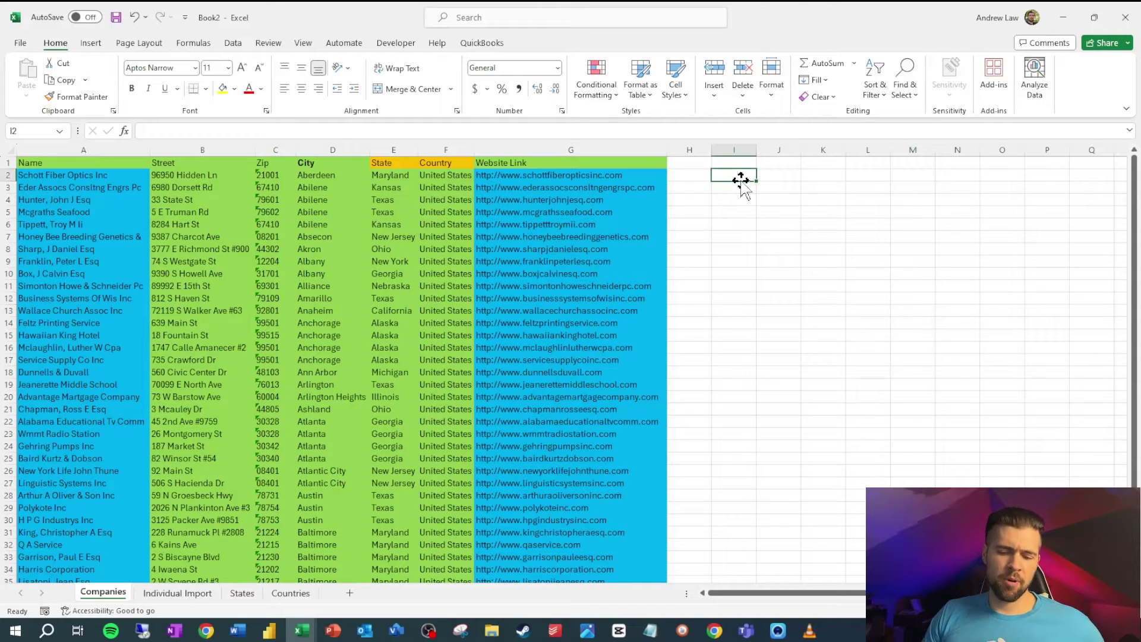
{"action": "type", "text": "=vloo"}
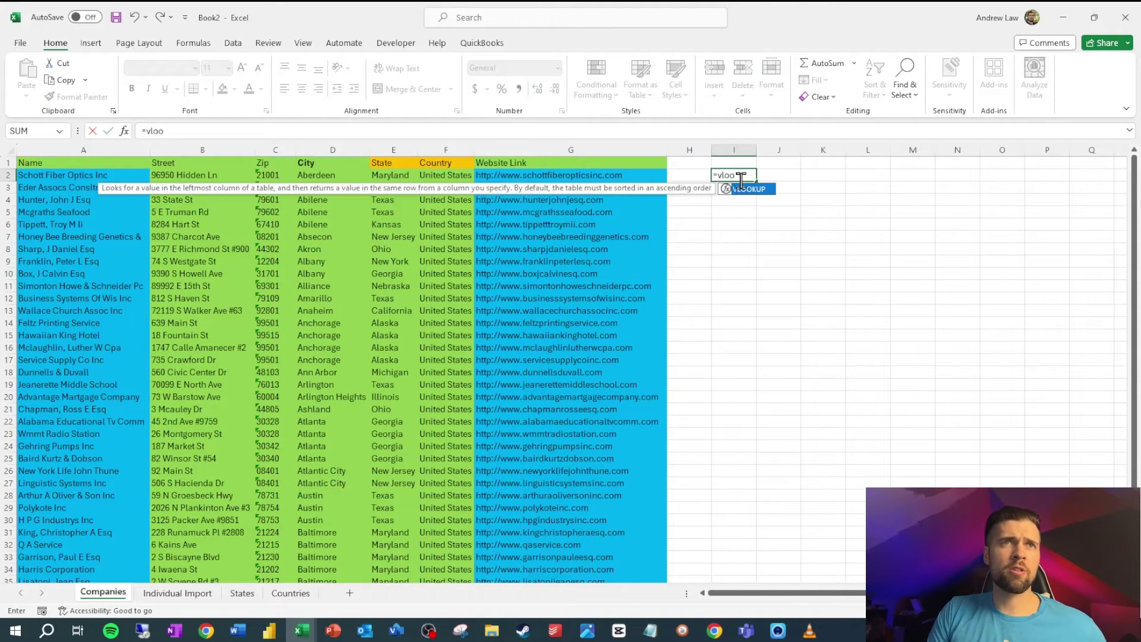
{"action": "type", "text": "kup("}
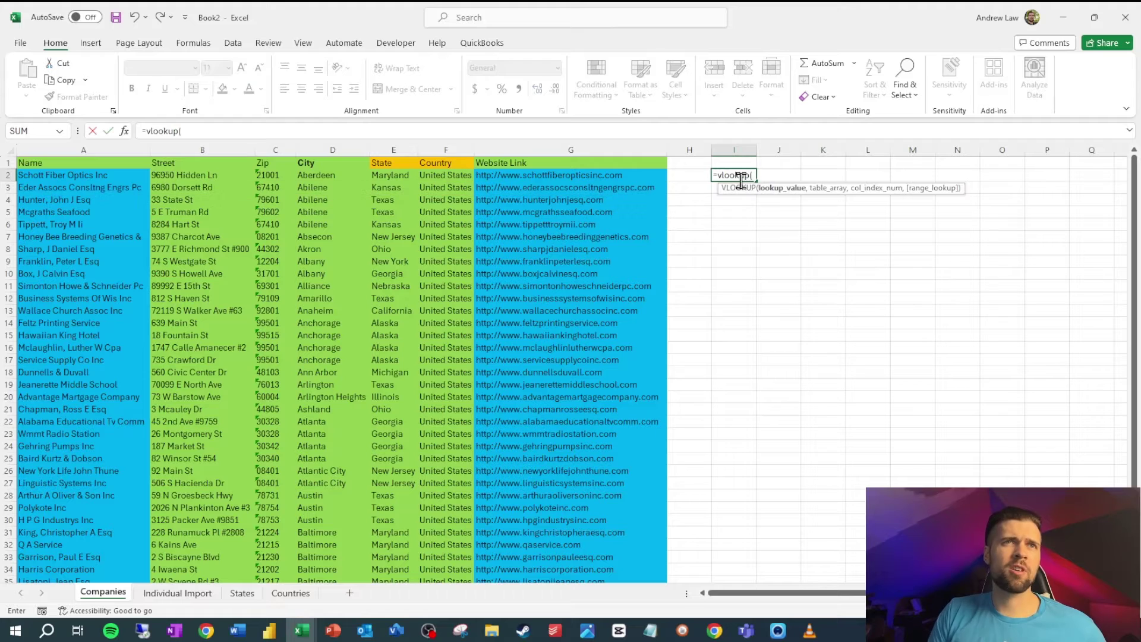
{"action": "left_click", "coordinate": [411, 176]}
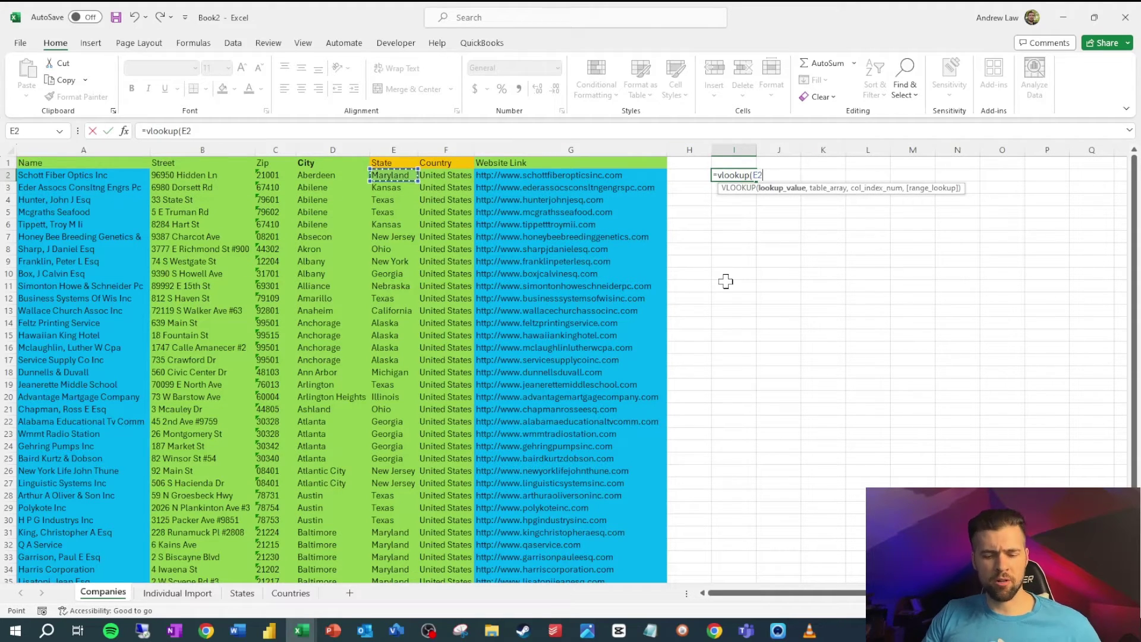
{"action": "type", "text": ","}
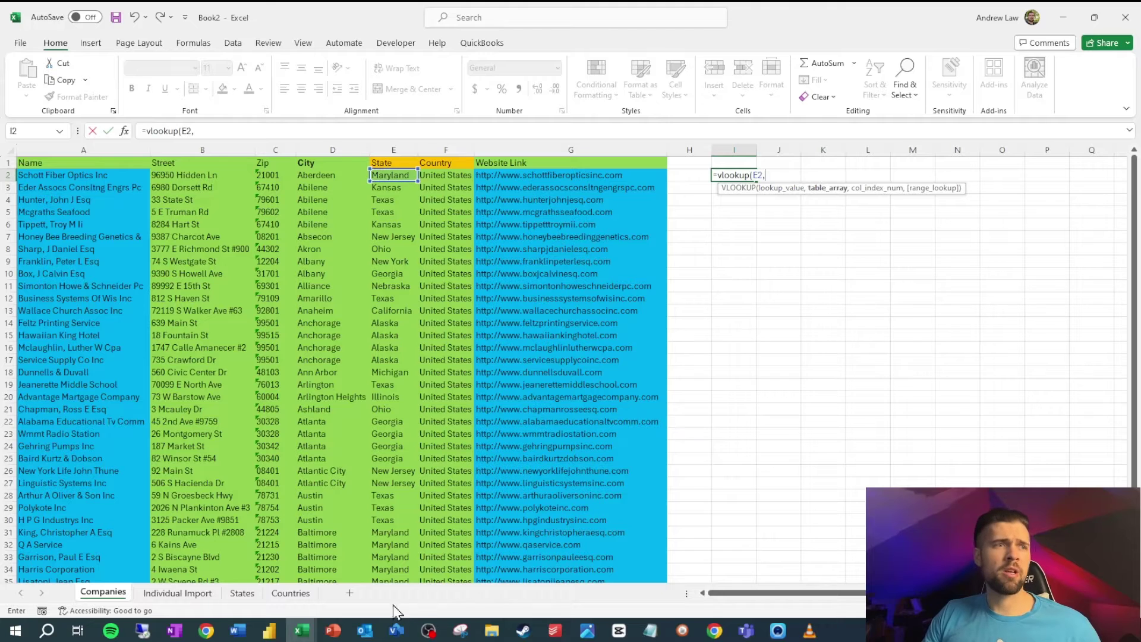
{"action": "left_click", "coordinate": [242, 593]}
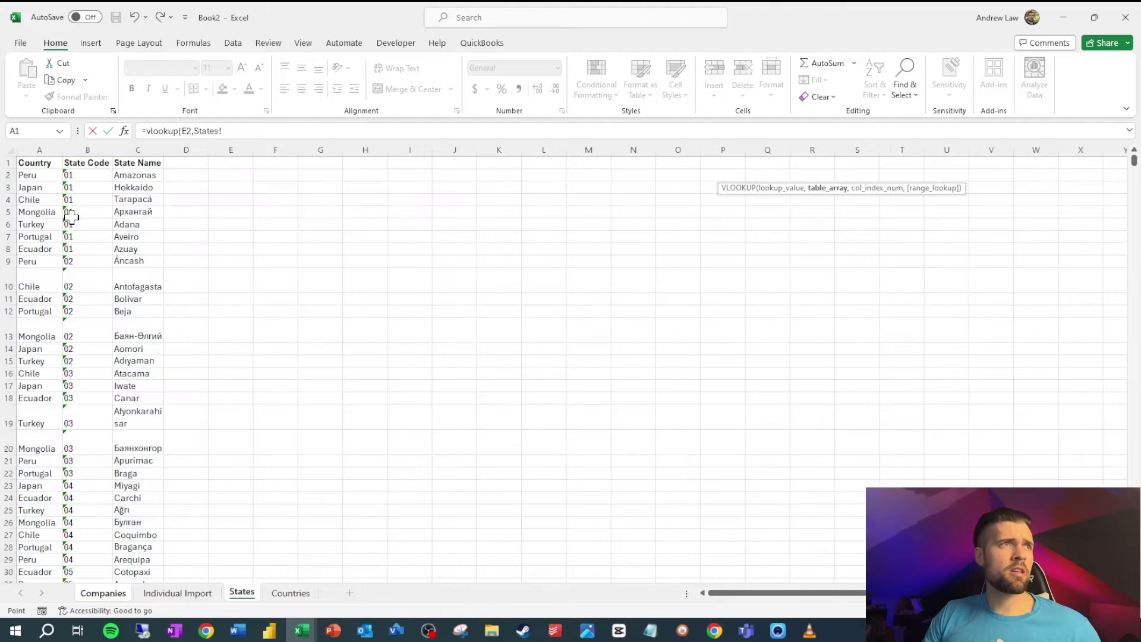
{"action": "left_click", "coordinate": [137, 149]}
{"action": "type", "text": ","}
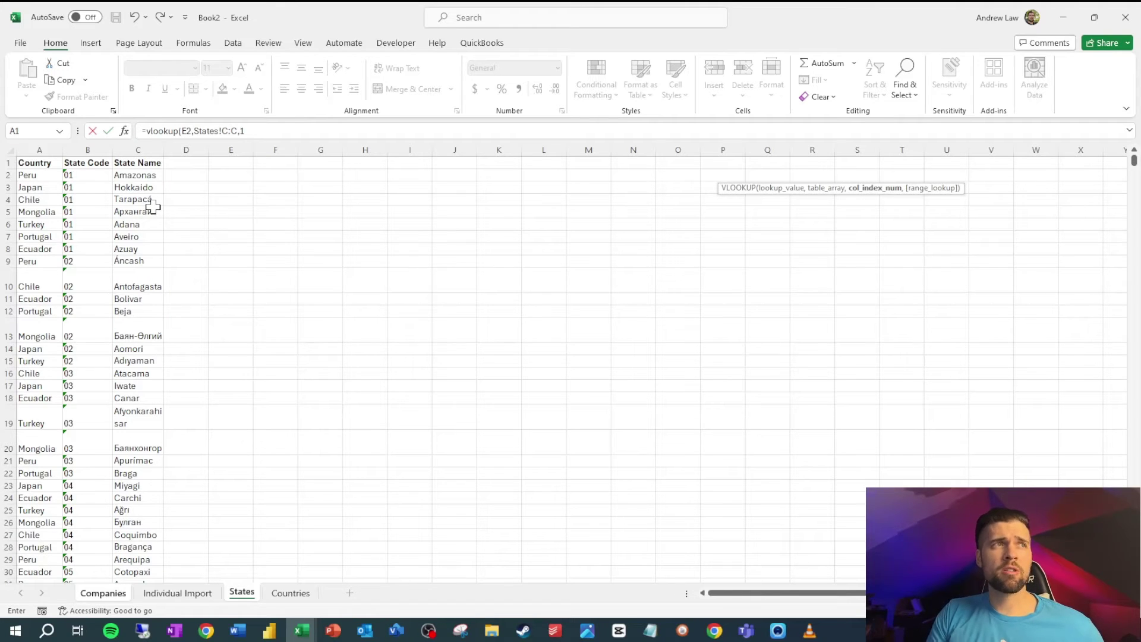
{"action": "type", "text": "1,false)"}
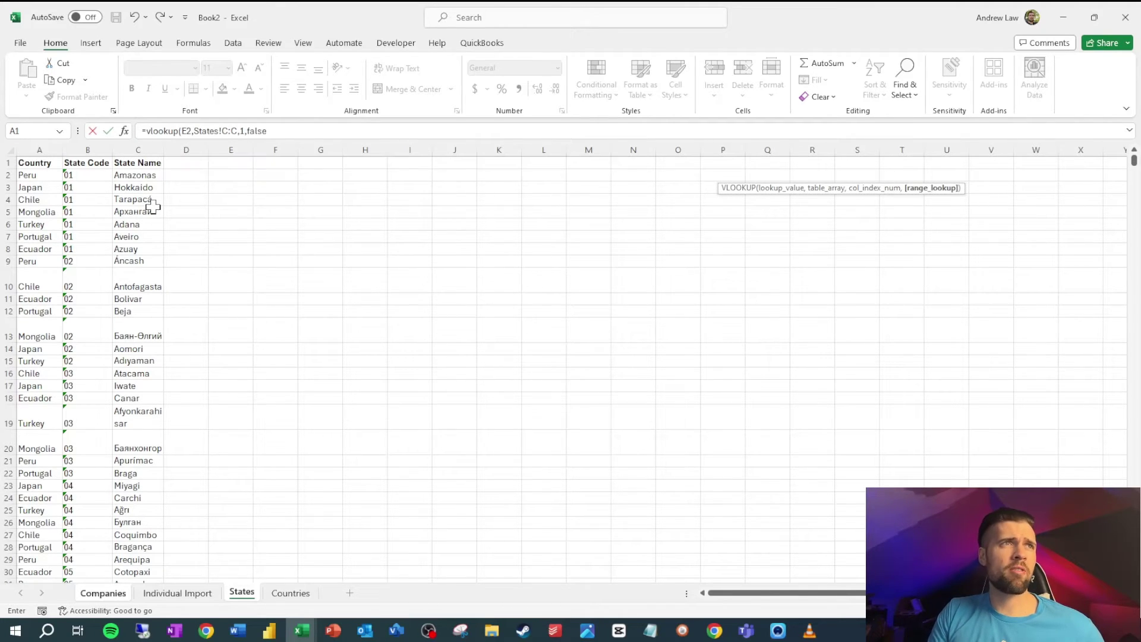
{"action": "key", "text": "Return"}
- Fill the state lookup down to I39 with Ctrl+D and widen column I
{"action": "key", "text": "Up"}
{"action": "key", "text": "Left"}
{"action": "key", "text": "Left"}
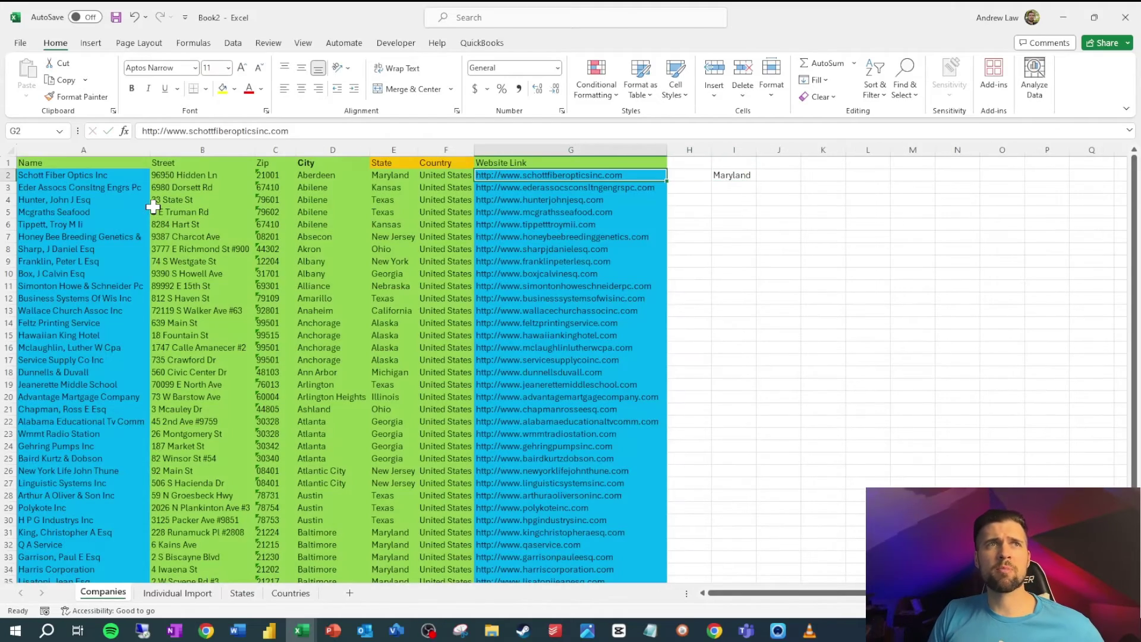
{"action": "key", "text": "ctrl+Down"}
{"action": "key", "text": "Right"}
{"action": "key", "text": "Right"}
{"action": "key", "text": "ctrl+shift+Up"}
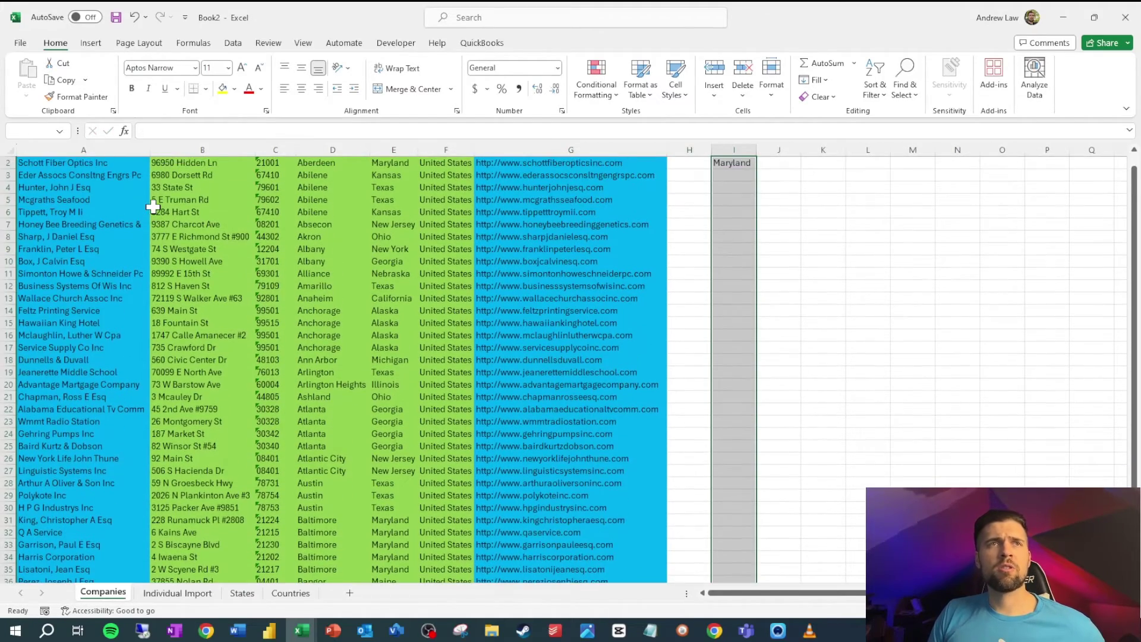
{"action": "key", "text": "ctrl+d"}
{"action": "scroll", "coordinate": [738, 297], "scroll_direction": "down", "scroll_amount": 2}
{"action": "scroll", "coordinate": [737, 348], "scroll_direction": "up", "scroll_amount": 3}
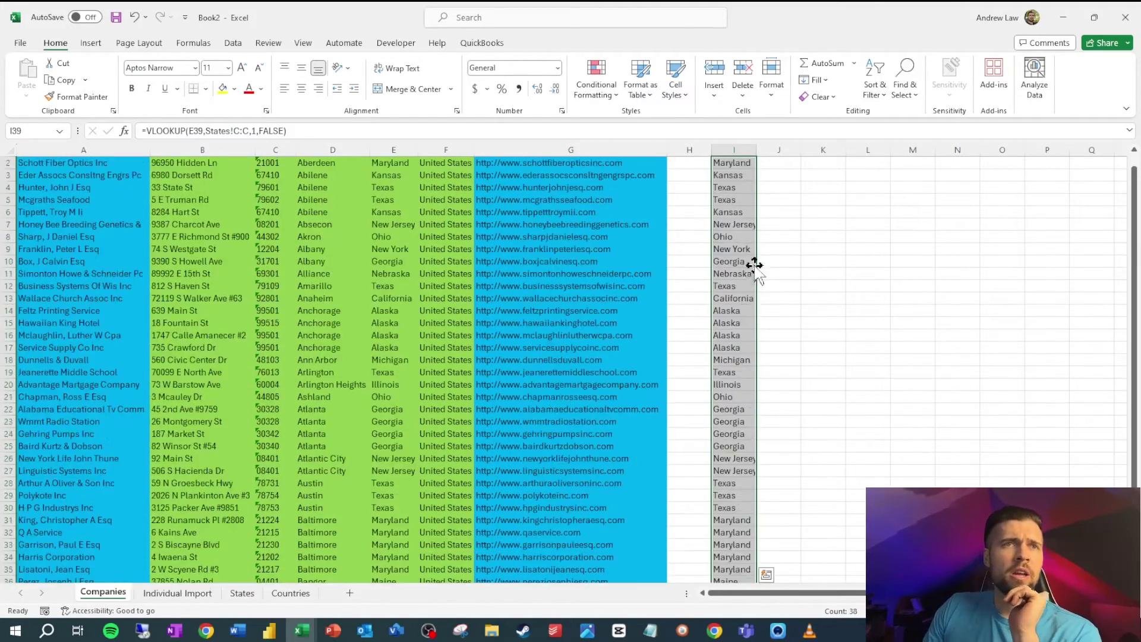
{"action": "left_click_drag", "start_coordinate": [759, 141], "coordinate": [762, 145]}
{"action": "scroll", "coordinate": [756, 229], "scroll_direction": "down", "scroll_amount": 5}
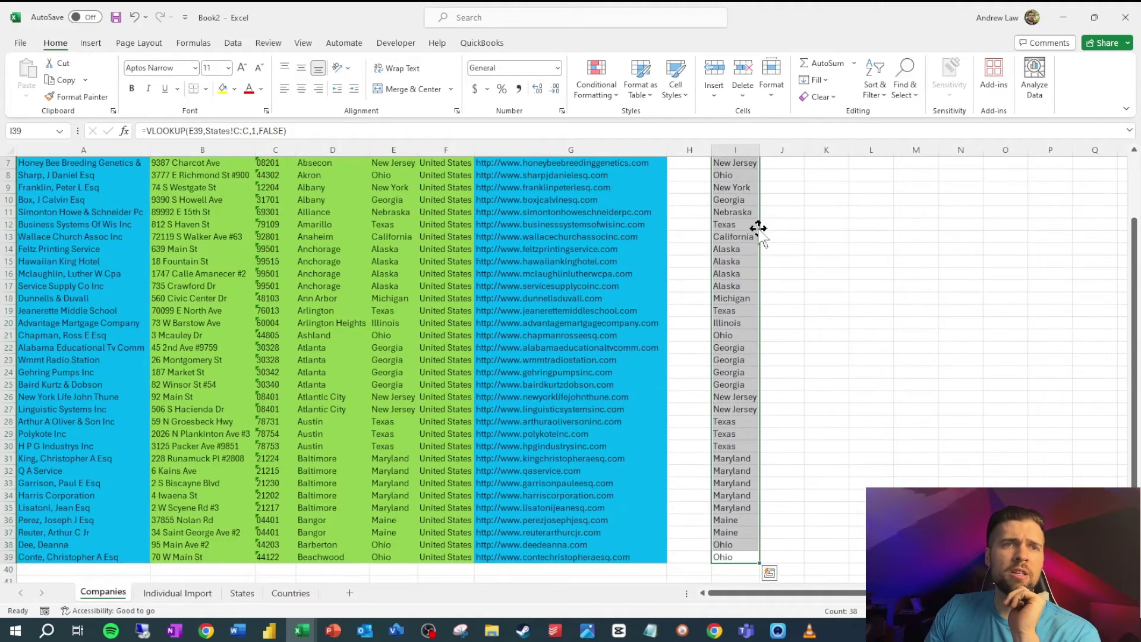
{"action": "scroll", "coordinate": [751, 373], "scroll_direction": "up", "scroll_amount": 5}
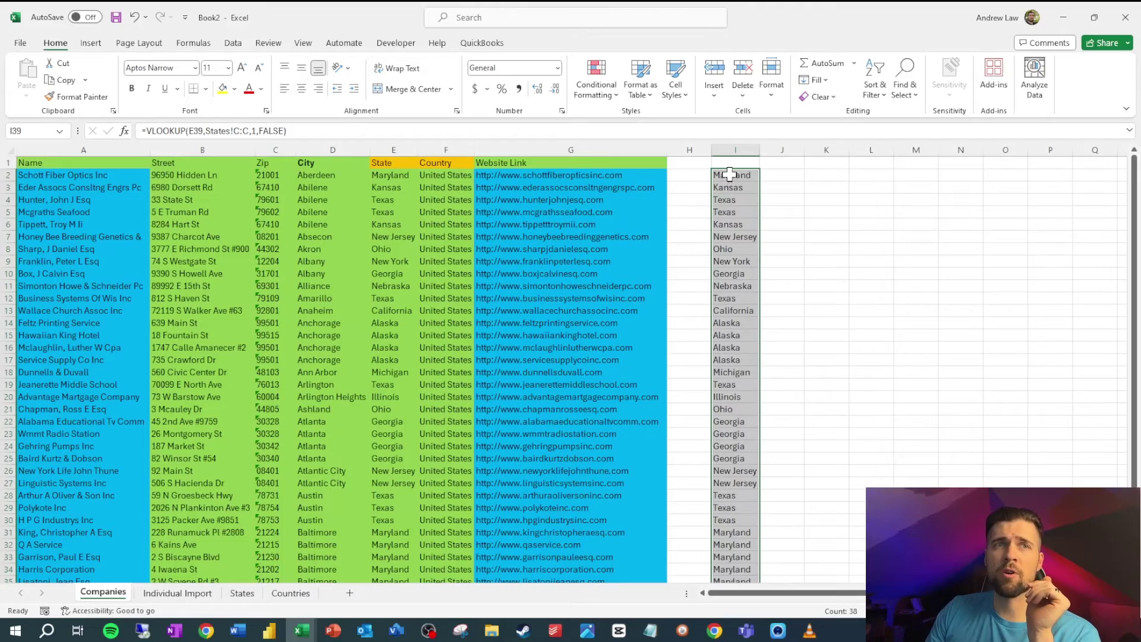
{"action": "left_click", "coordinate": [122, 160]}
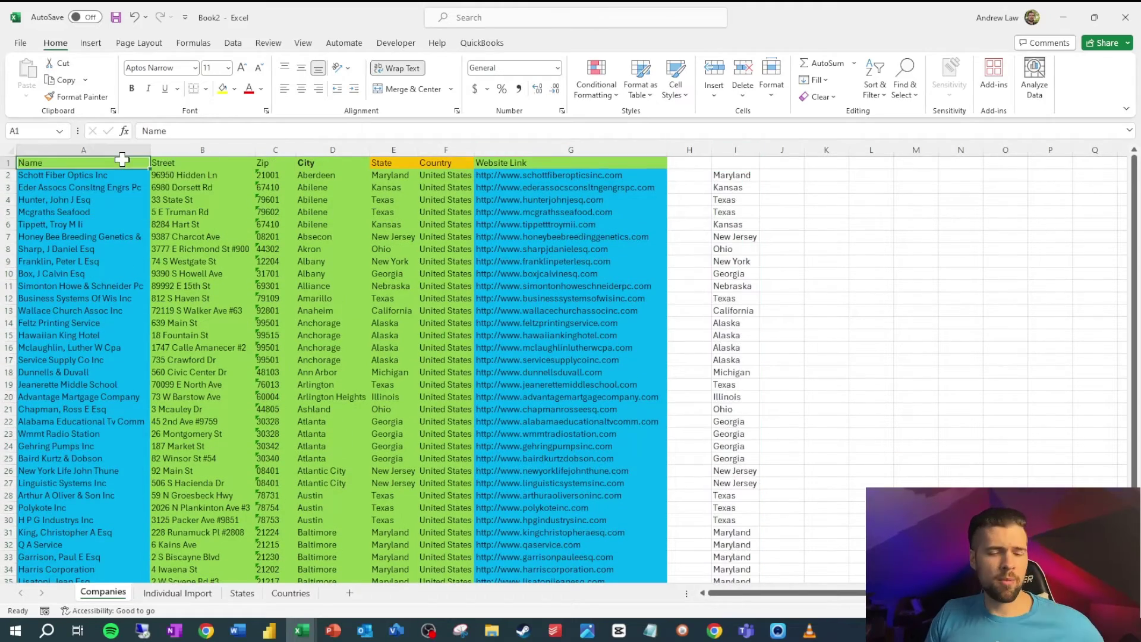
- Apply Data > Filter to the A1:I39 table and review the lookup column's filter list
{"action": "key", "text": "ctrl+a"}
{"action": "key", "text": "ctrl+shift+Right"}
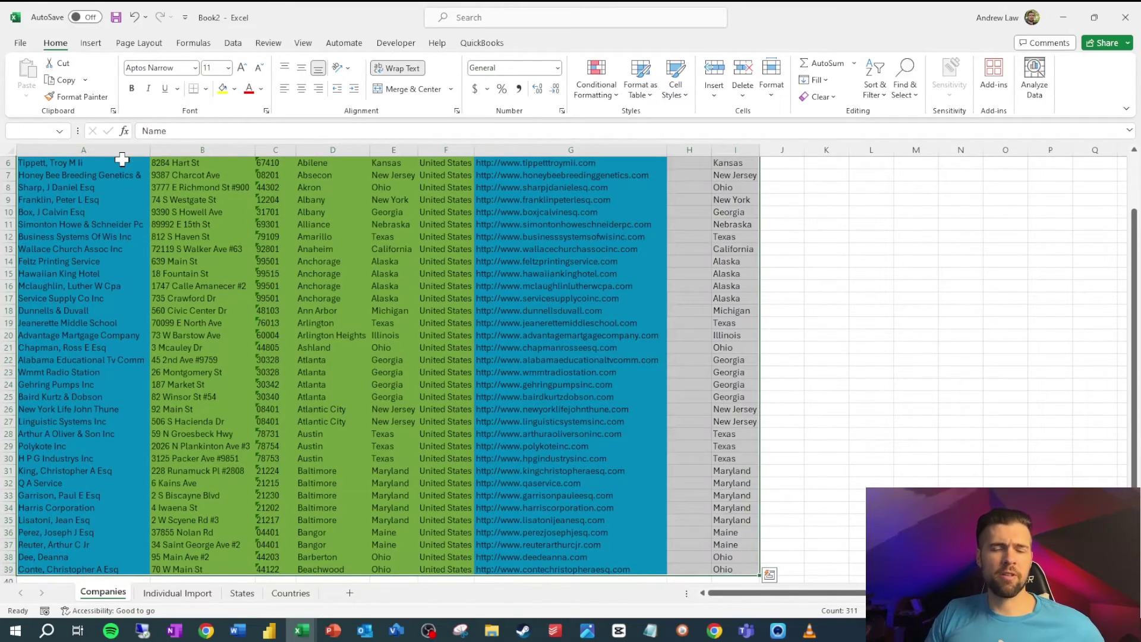
{"action": "scroll", "coordinate": [230, 192], "scroll_direction": "up", "scroll_amount": 2}
{"action": "left_click", "coordinate": [233, 43]}
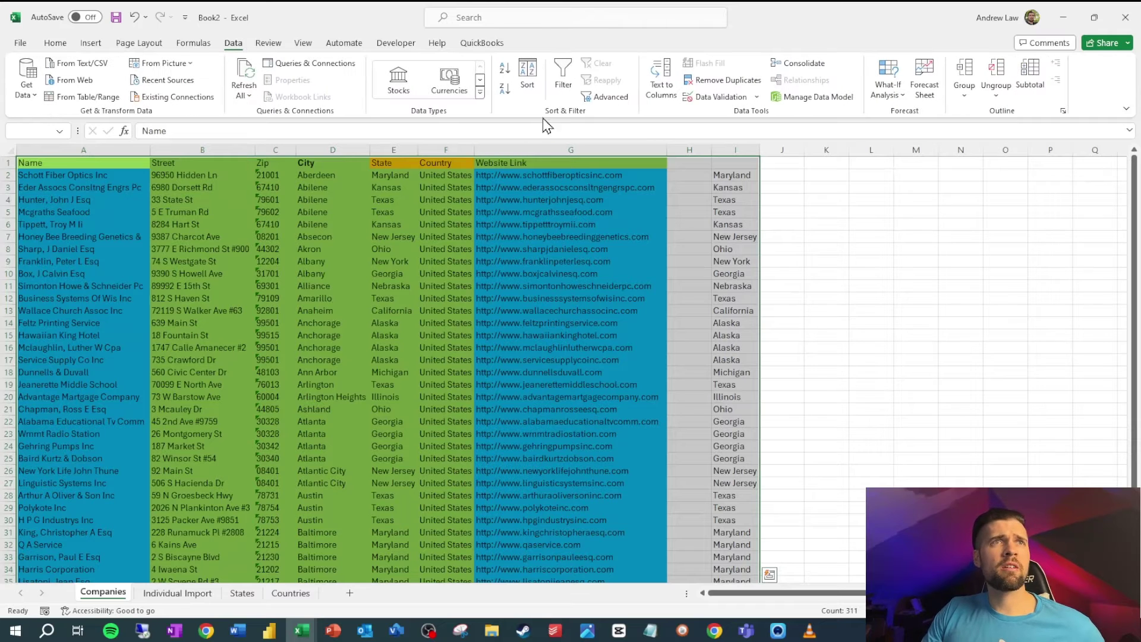
{"action": "left_click", "coordinate": [563, 77]}
{"action": "left_click", "coordinate": [751, 212]}
{"action": "left_click", "coordinate": [753, 163]}
{"action": "left_click_drag", "start_coordinate": [751, 362], "coordinate": [751, 396]}
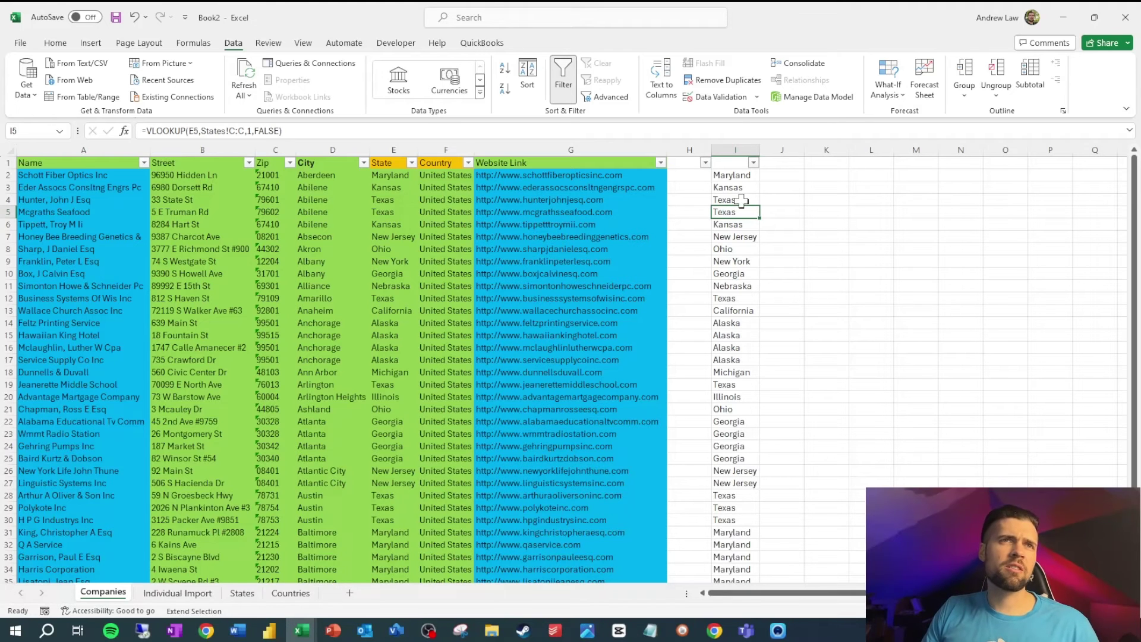
- Find the Texas entry on the States sheet, clear it with Delete, and return to Companies
{"action": "left_click", "coordinate": [242, 593]}
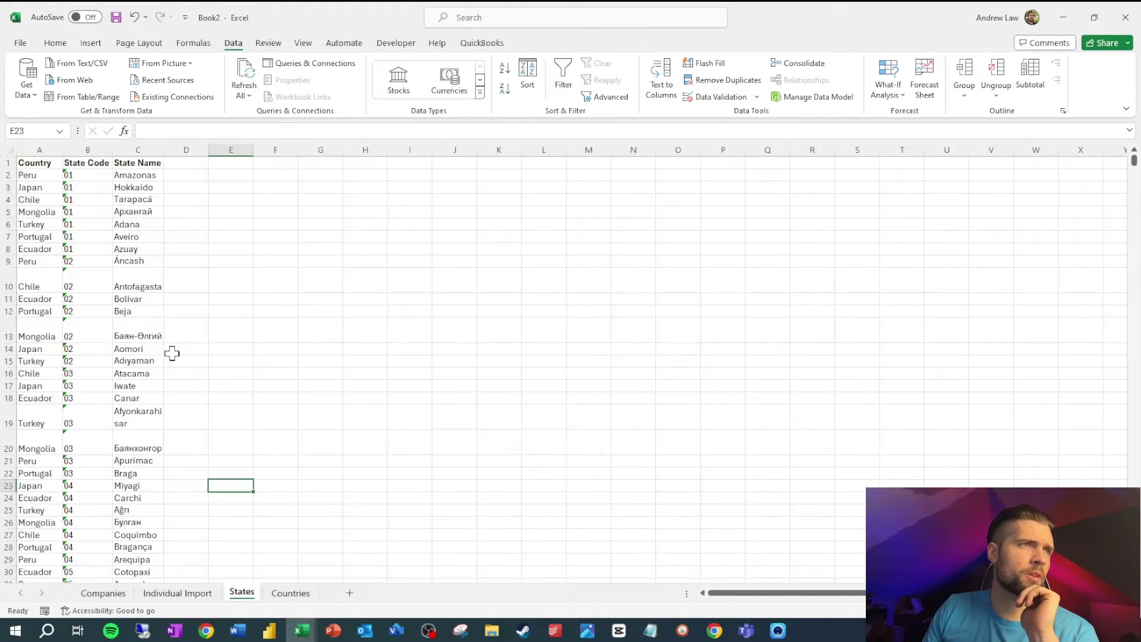
{"action": "left_click", "coordinate": [171, 350]}
{"action": "key", "text": "ctrl+f"}
{"action": "type", "text": "st"}
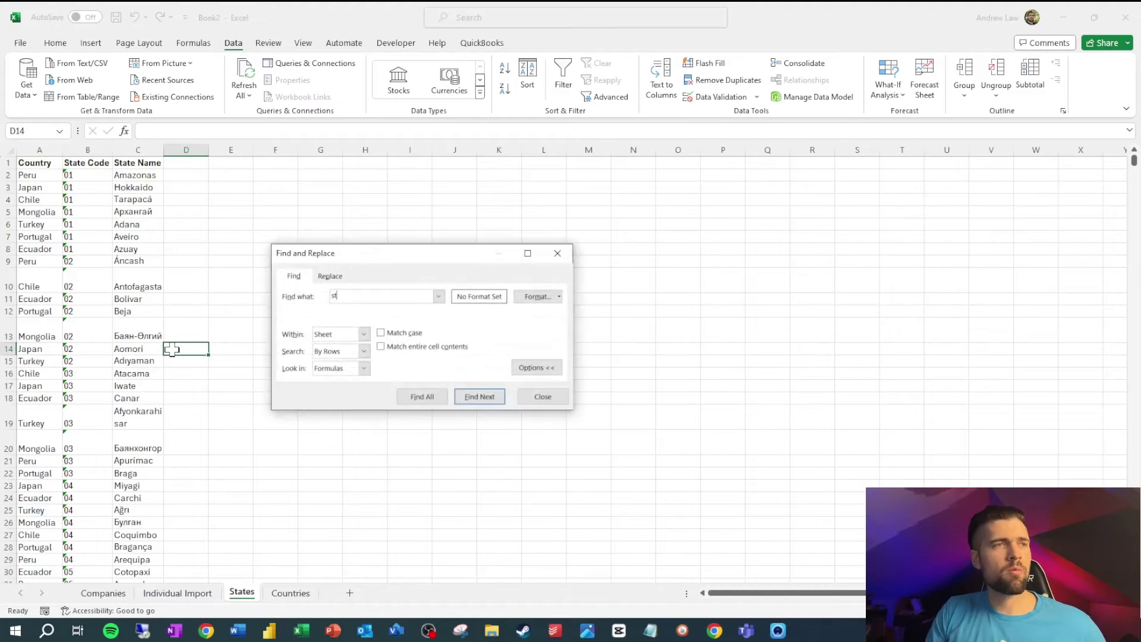
{"action": "type", "text": "xas"}
{"action": "key", "text": "Return"}
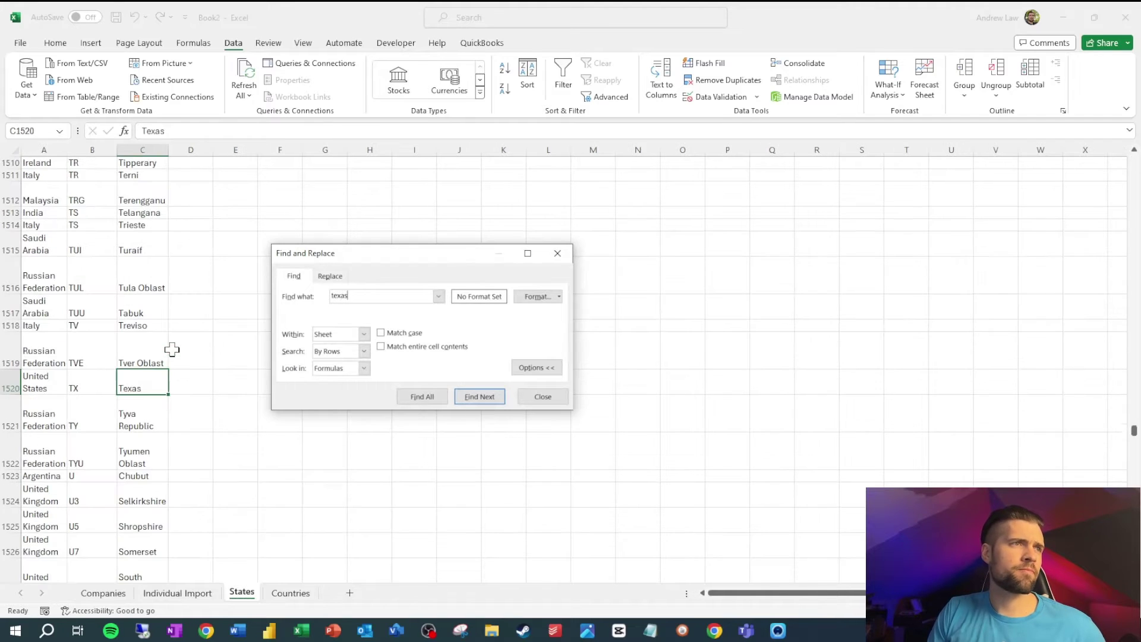
{"action": "left_click", "coordinate": [525, 395]}
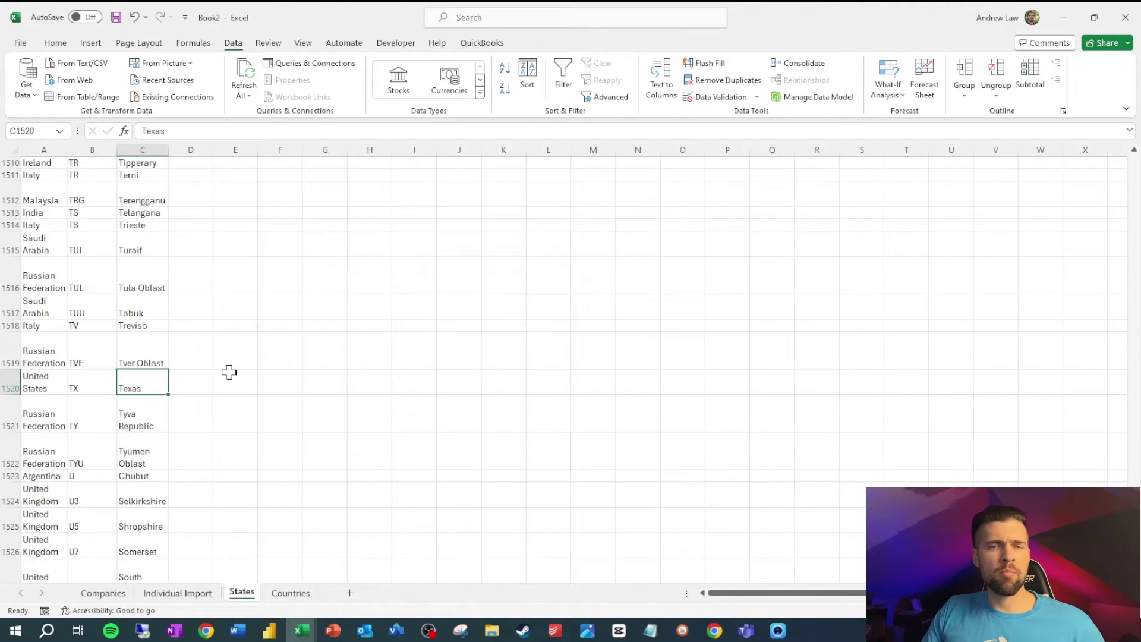
{"action": "key", "text": "Delete"}
{"action": "left_click", "coordinate": [324, 475]}
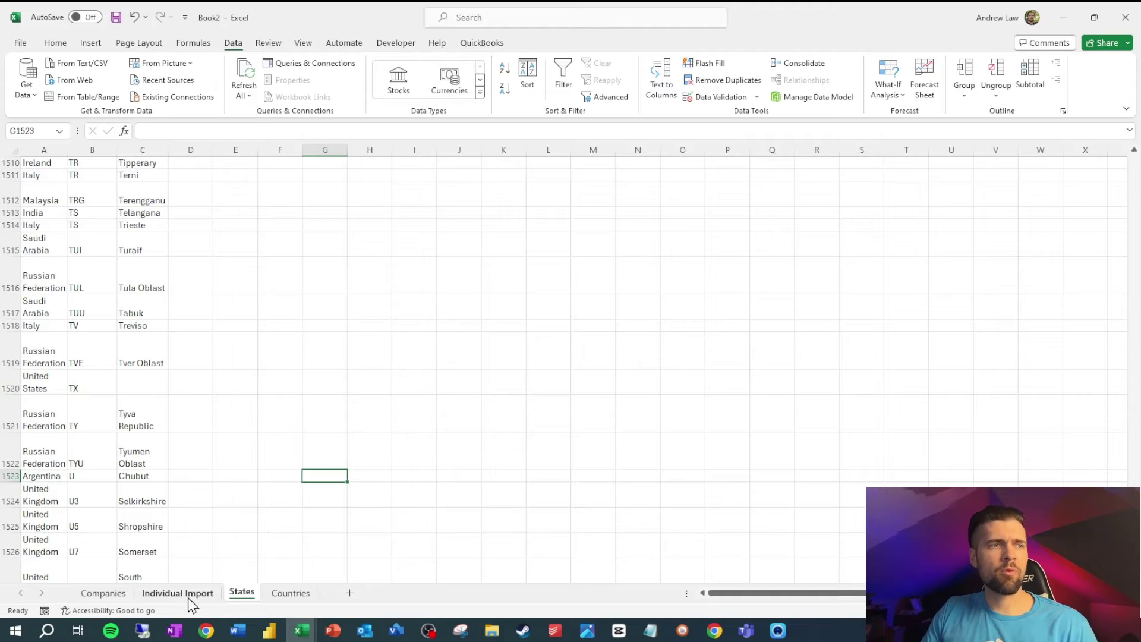
{"action": "left_click", "coordinate": [89, 594]}
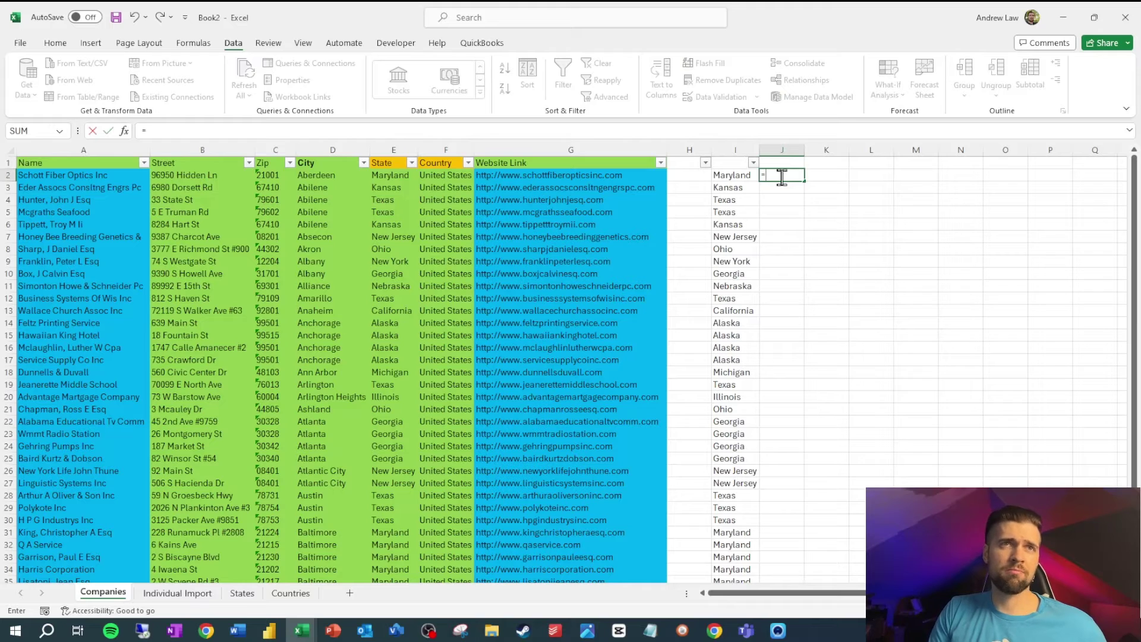
- Enter =VLOOKUP(F2,Countries!A:A,1,FALSE) in J2 to match the company's country against the Countries sheet
{"action": "type", "text": "vlookup9"}
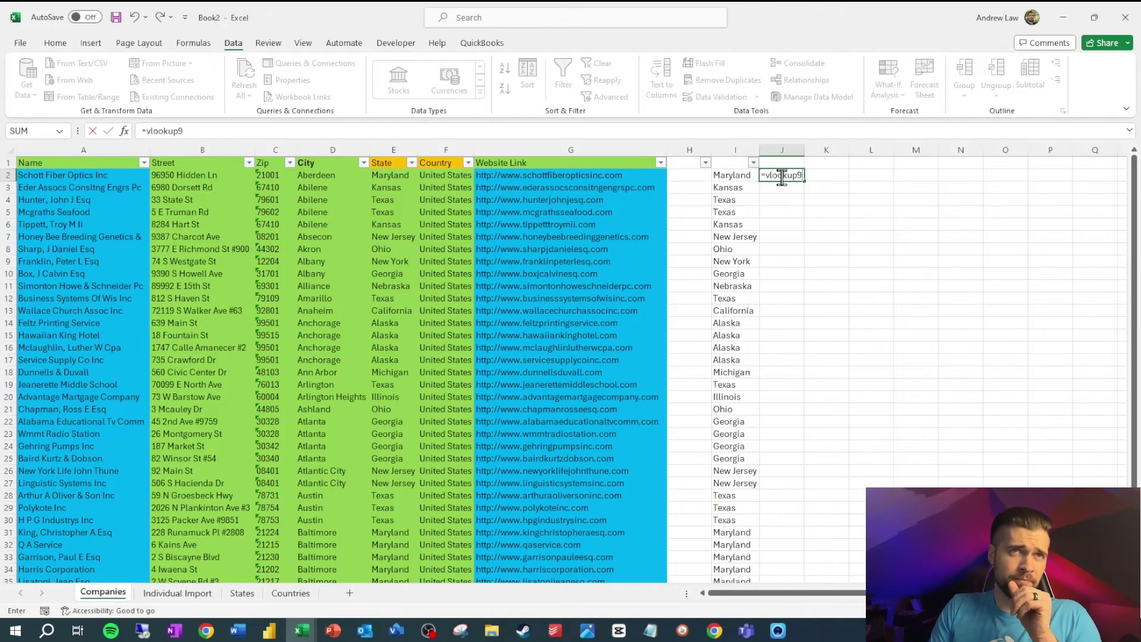
{"action": "key", "text": "BackSpace"}
{"action": "type", "text": "("}
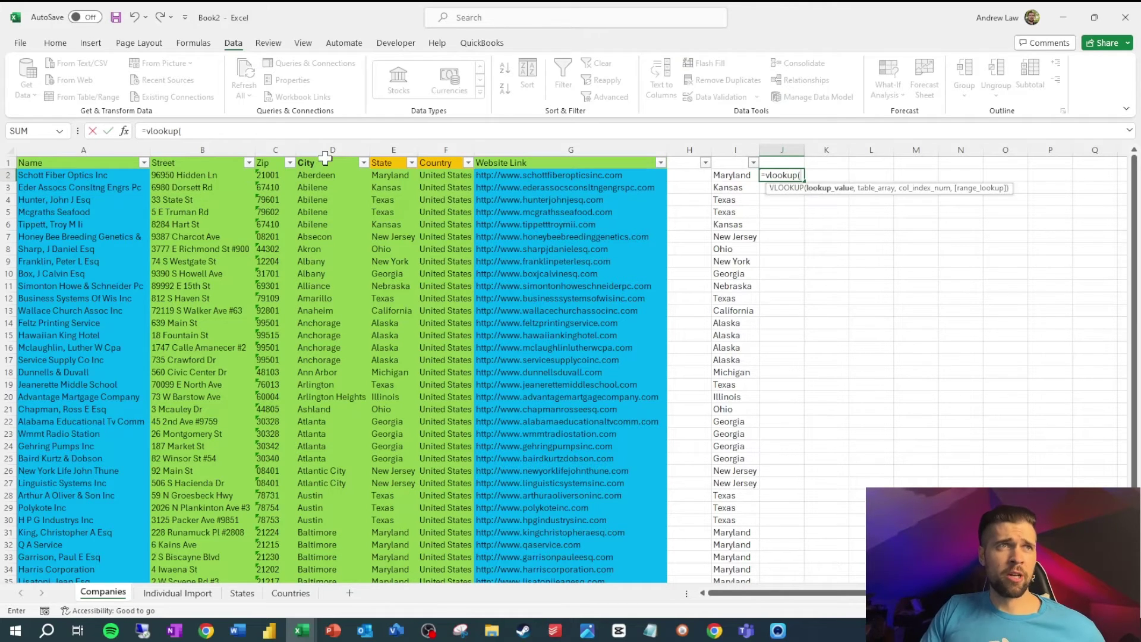
{"action": "left_click", "coordinate": [440, 174]}
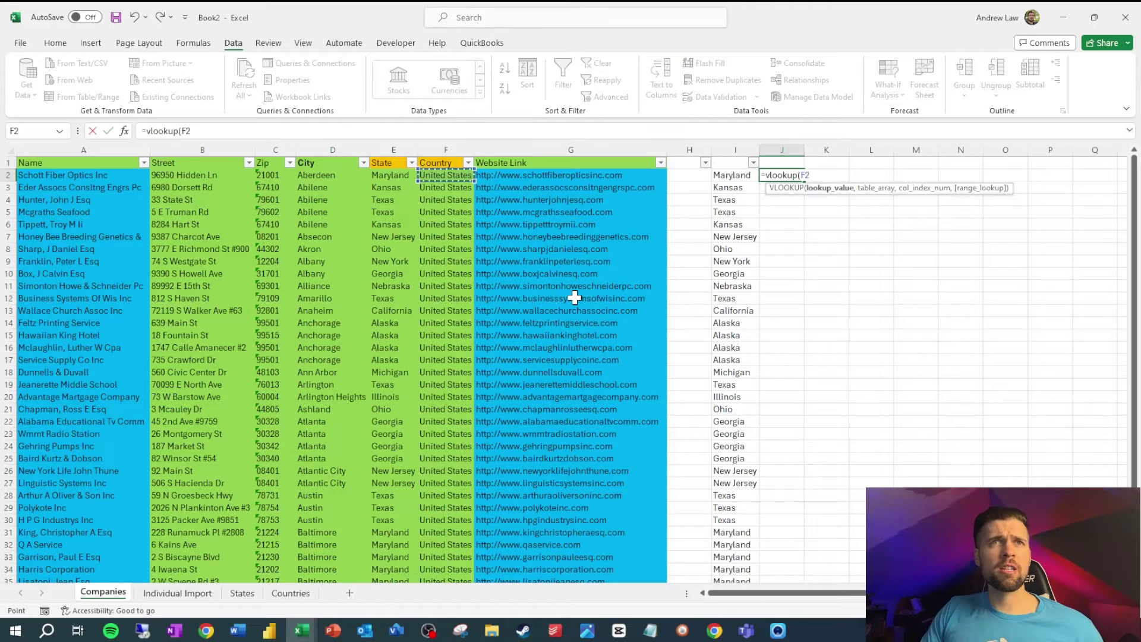
{"action": "type", "text": ","}
{"action": "left_click", "coordinate": [289, 592]}
{"action": "left_click", "coordinate": [50, 150]}
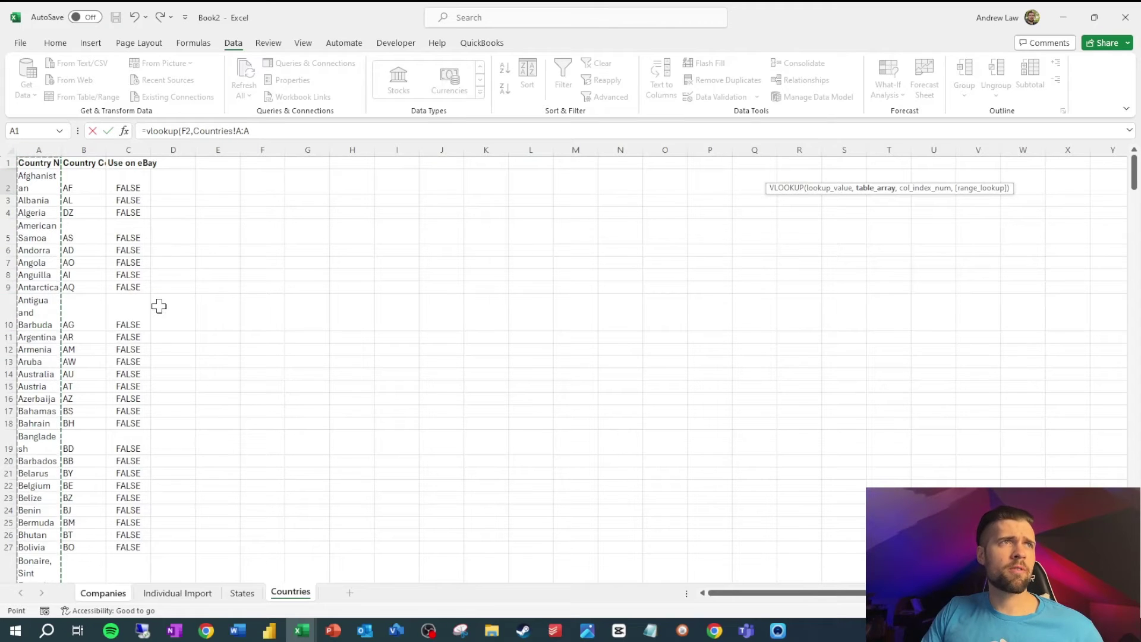
{"action": "left_click", "coordinate": [45, 149]}
{"action": "type", "text": ",1,false"}
{"action": "key", "text": "Return"}
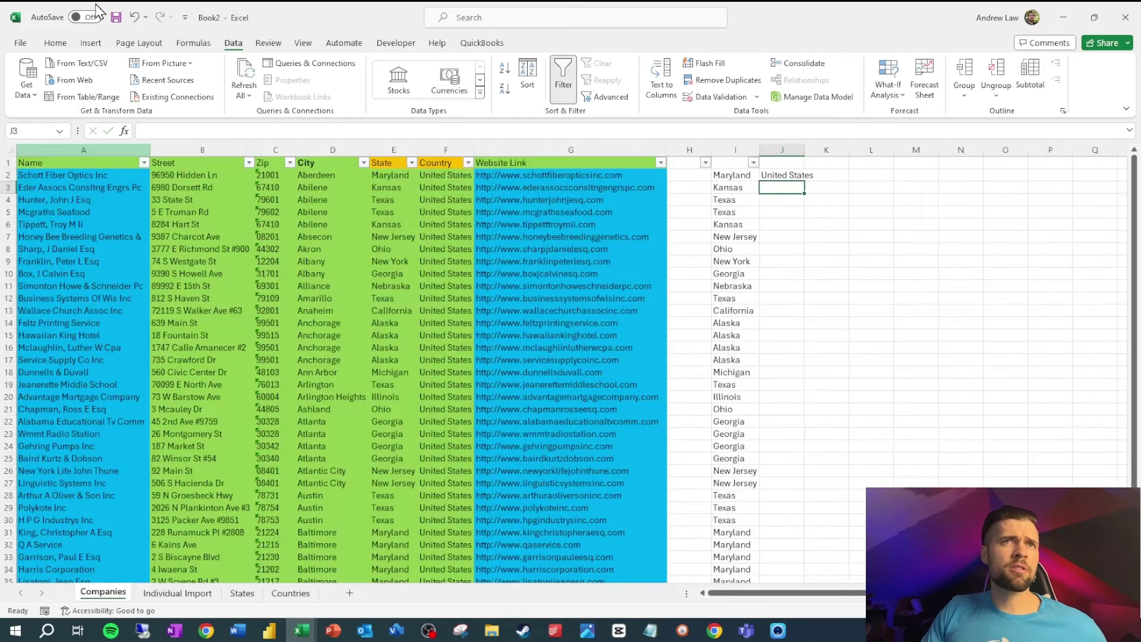
- Fill the country lookup down column J to row 39, every row returning United States
{"action": "key", "text": "Up"}
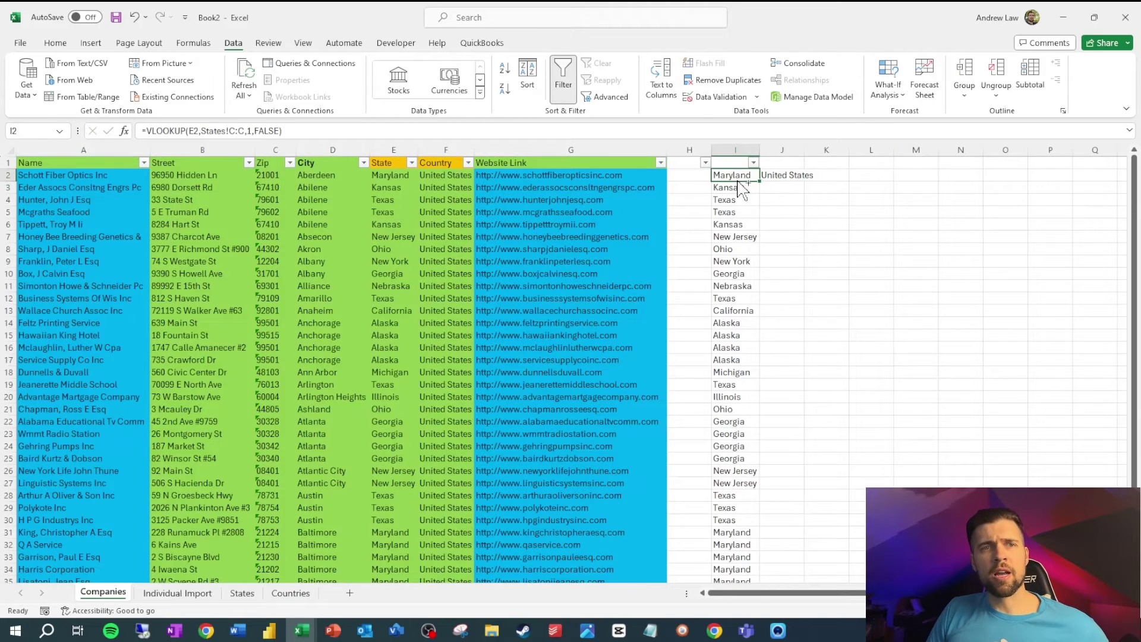
{"action": "key", "text": "shift+Down"}
{"action": "key", "text": "shift+Down"}
{"action": "key", "text": "shift+Down"}
{"action": "key", "text": "shift+Down"}
{"action": "key", "text": "shift+Down"}
{"action": "key", "text": "shift+Down"}
{"action": "key", "text": "shift+Down"}
{"action": "key", "text": "shift+Down"}
{"action": "key", "text": "shift+Down"}
{"action": "key", "text": "shift+Down"}
{"action": "key", "text": "ctrl+d"}
{"action": "scroll", "coordinate": [738, 179], "scroll_direction": "down", "scroll_amount": 2}
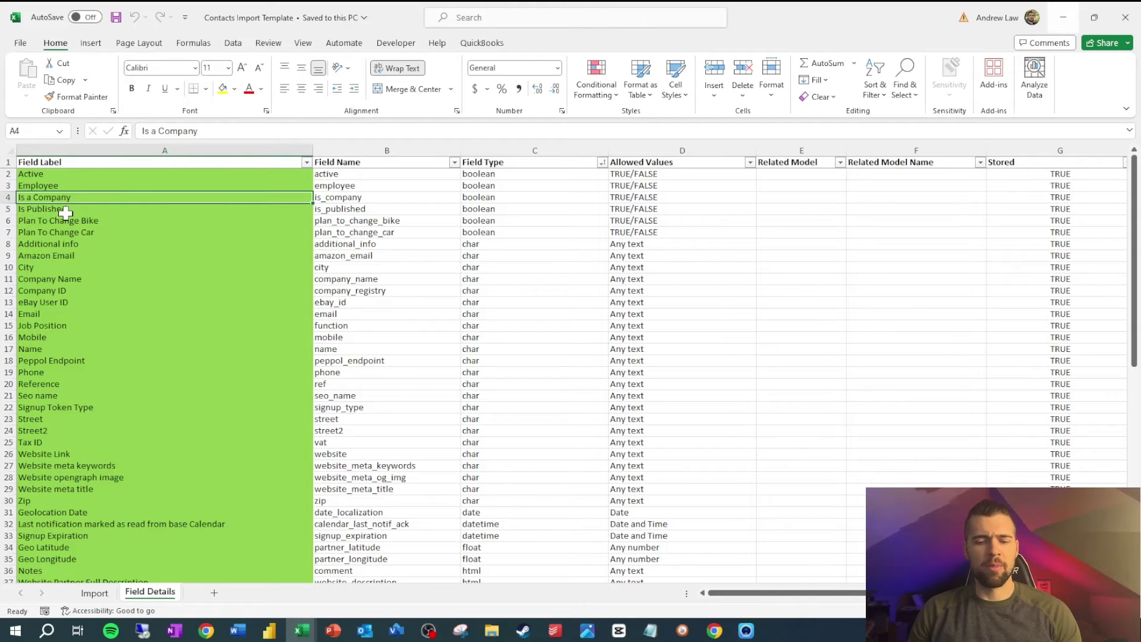
- Read across the Is a Company row in Field Details to see its details and allowed values
{"action": "key", "text": "F8"}
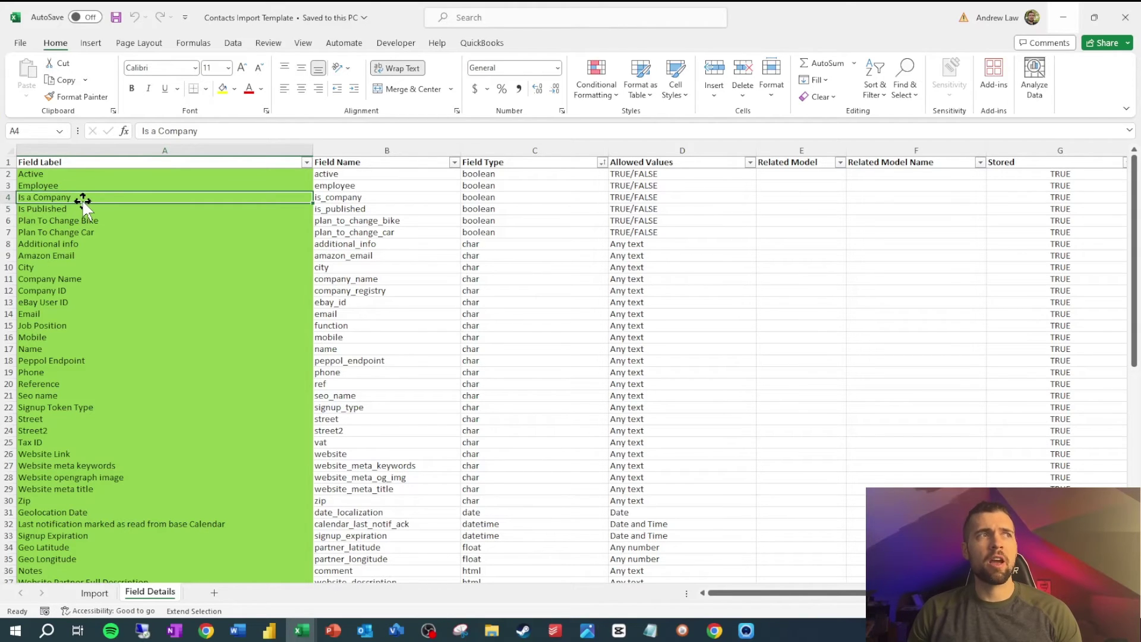
{"action": "key", "text": "Right"}
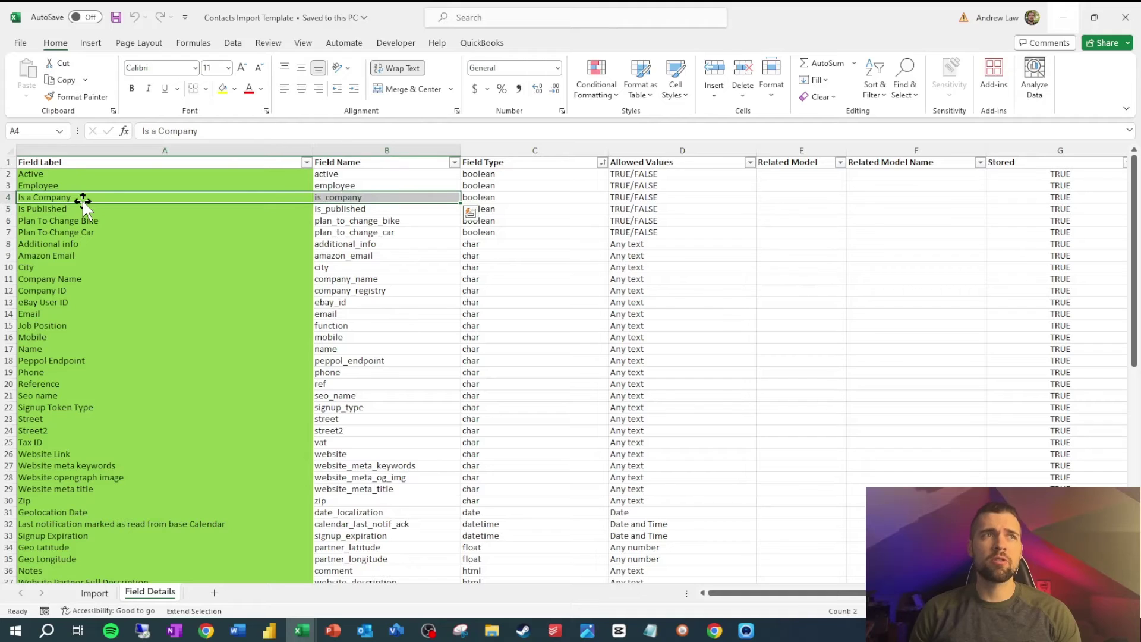
{"action": "key", "text": "Right"}
{"action": "key", "text": "Right"}
{"action": "key", "text": "Right"}
{"action": "key", "text": "Home"}
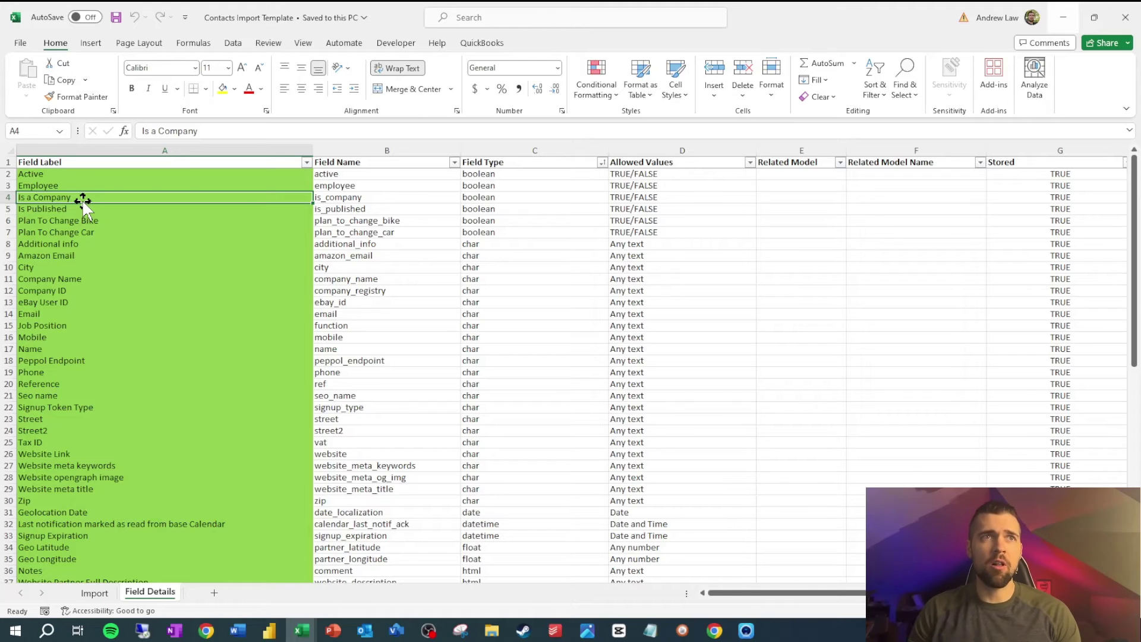
{"action": "key", "text": "Right"}
{"action": "key", "text": "Right"}
{"action": "key", "text": "Right"}
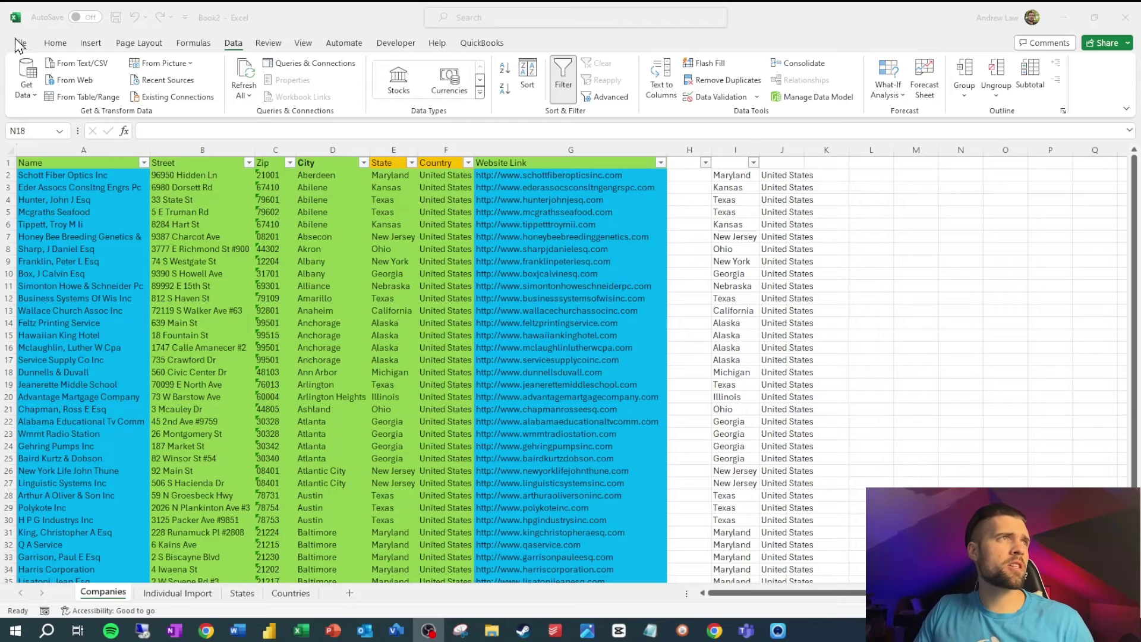
- Save Book2 with Save As into the Documents folder under the name 'Contact Import'
{"action": "left_click", "coordinate": [20, 46]}
{"action": "left_click", "coordinate": [48, 243]}
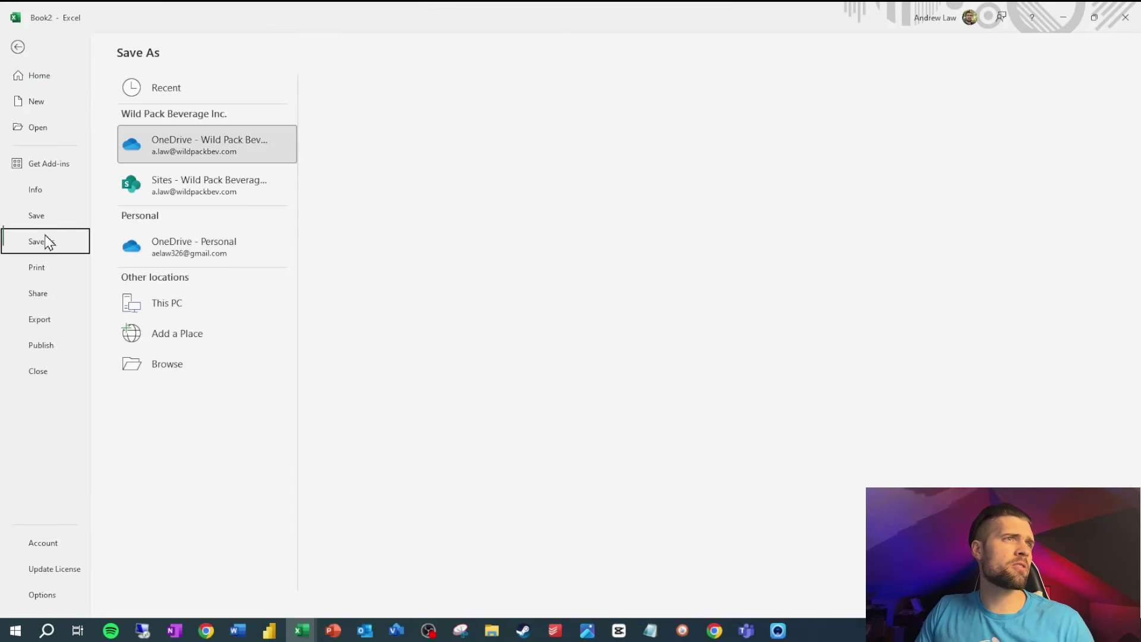
{"action": "left_click", "coordinate": [189, 362]}
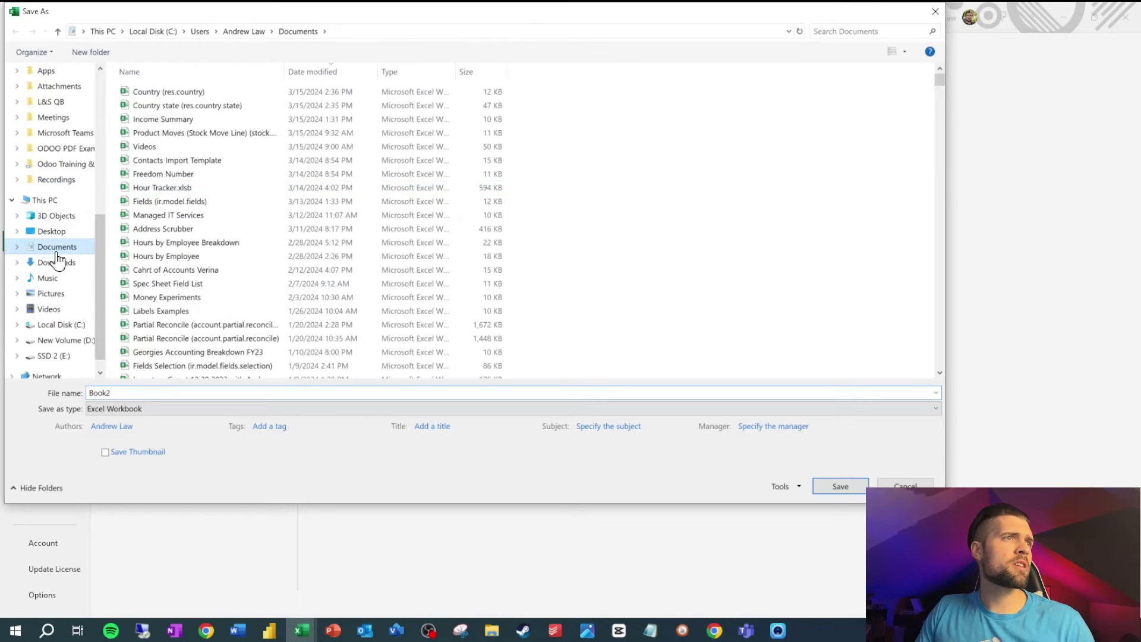
{"action": "left_click", "coordinate": [179, 391]}
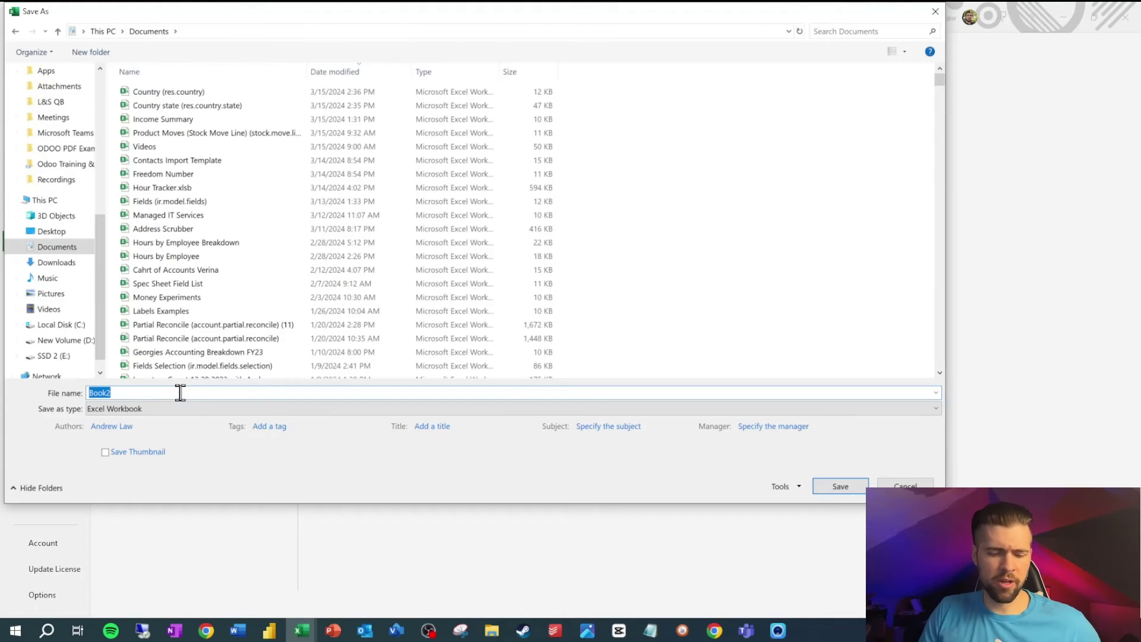
{"action": "type", "text": "Contact Impo"}
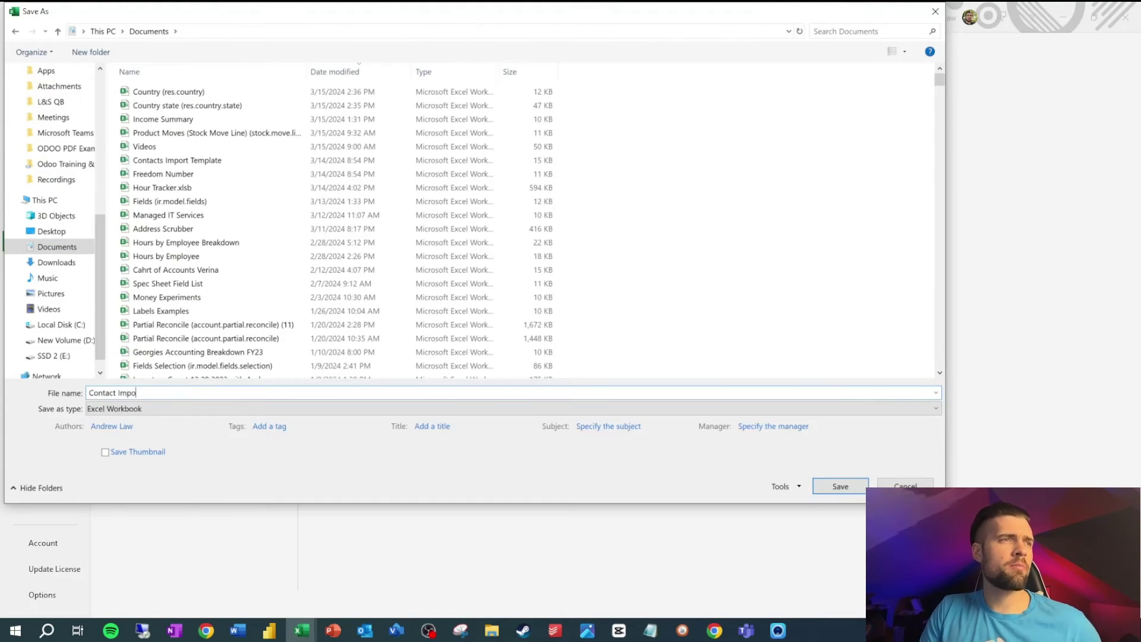
{"action": "type", "text": "rt"}
{"action": "key", "text": "Return"}
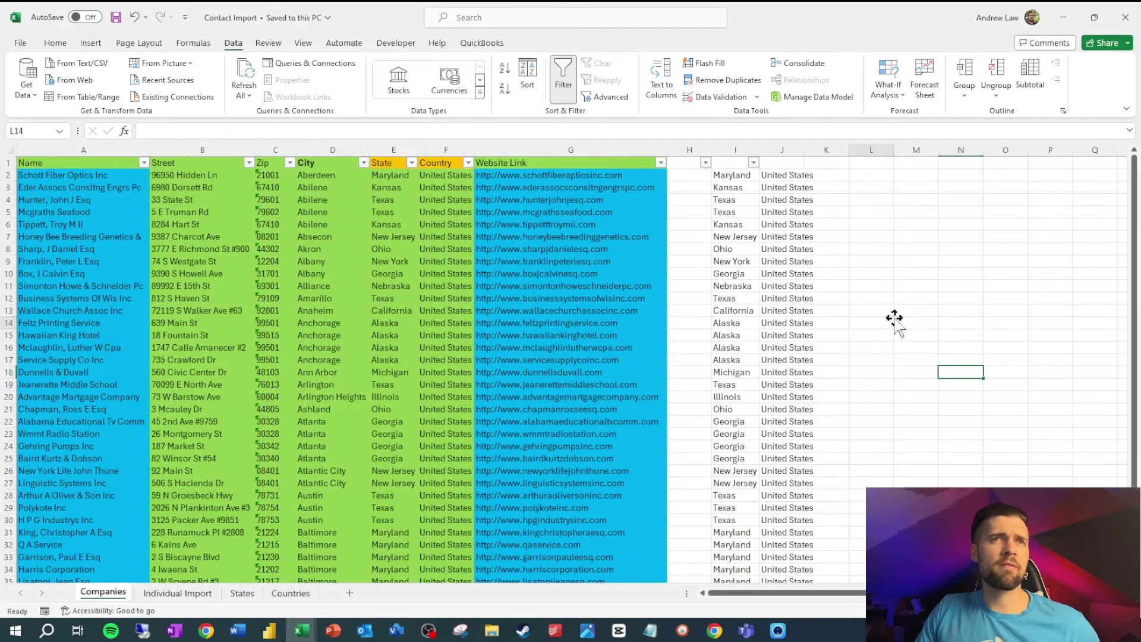
- Open the Odoo Contacts app from the command search with 'contact'
{"action": "key", "text": "alt+Tab"}
{"action": "type", "text": "contact"}
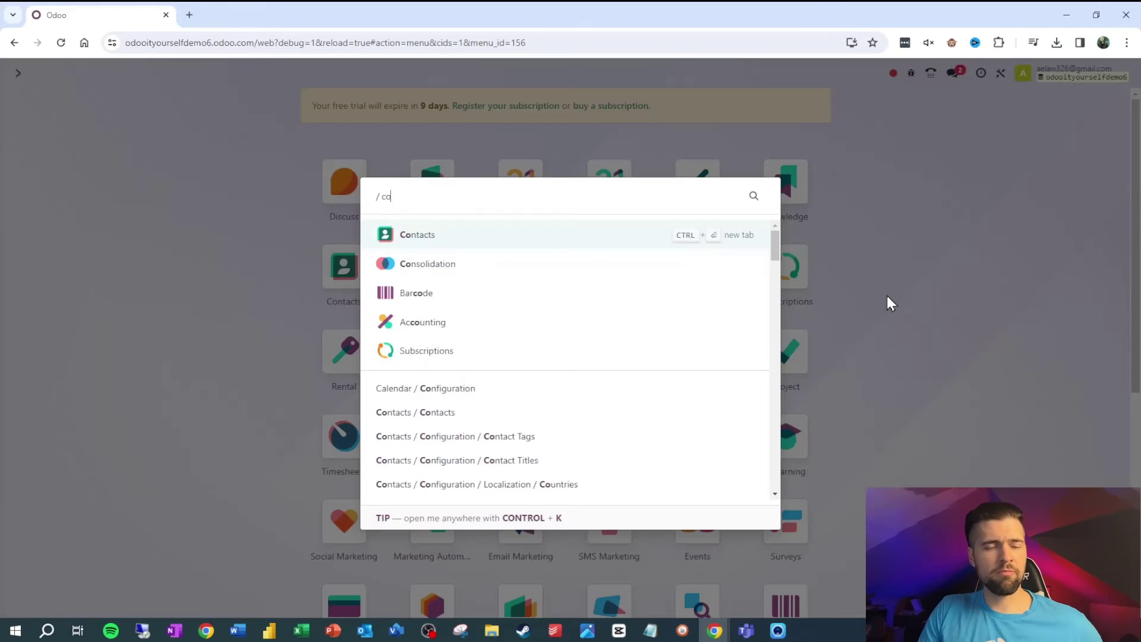
{"action": "left_click", "coordinate": [525, 234]}
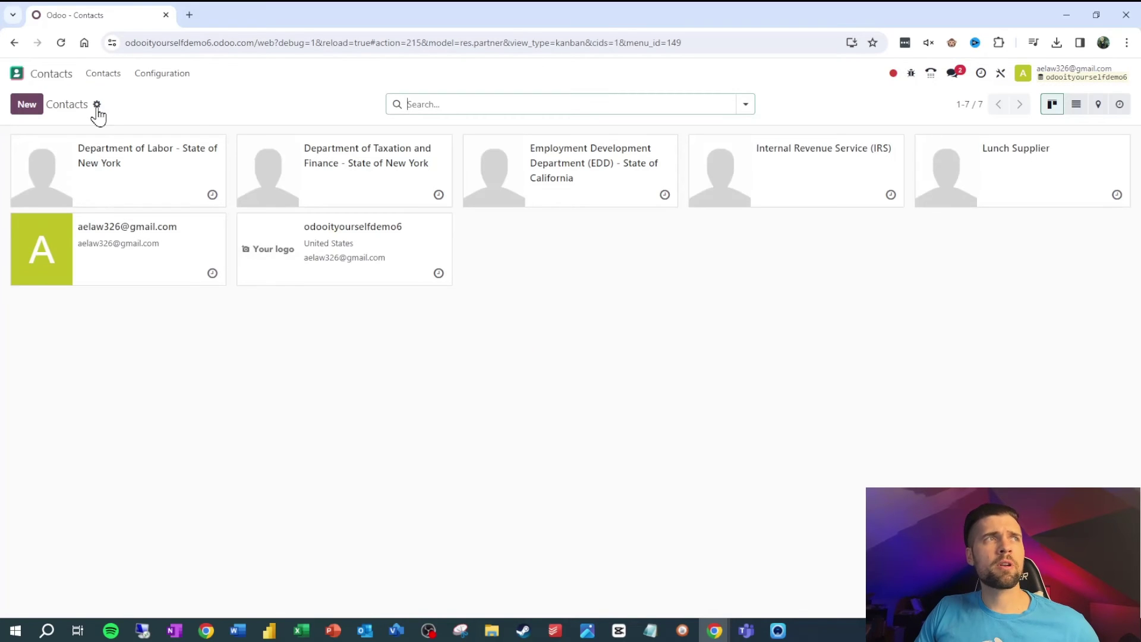
- Start Import records and load the Contact Import workbook from the Documents folder
{"action": "left_click", "coordinate": [96, 105]}
{"action": "left_click", "coordinate": [150, 127]}
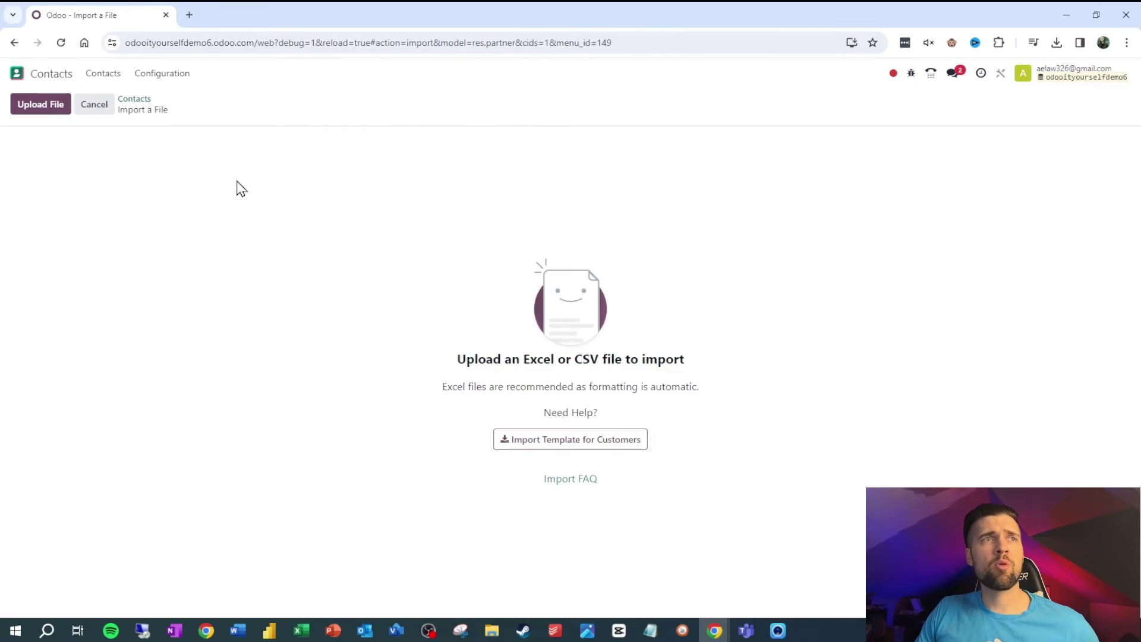
{"action": "left_click", "coordinate": [46, 112]}
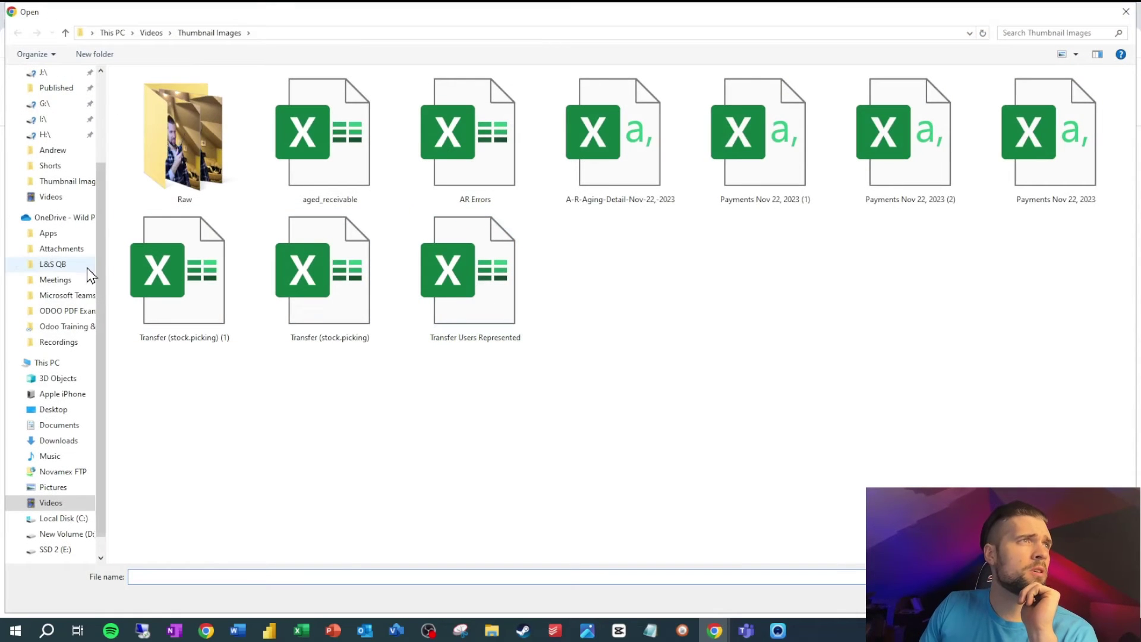
{"action": "left_click", "coordinate": [58, 425]}
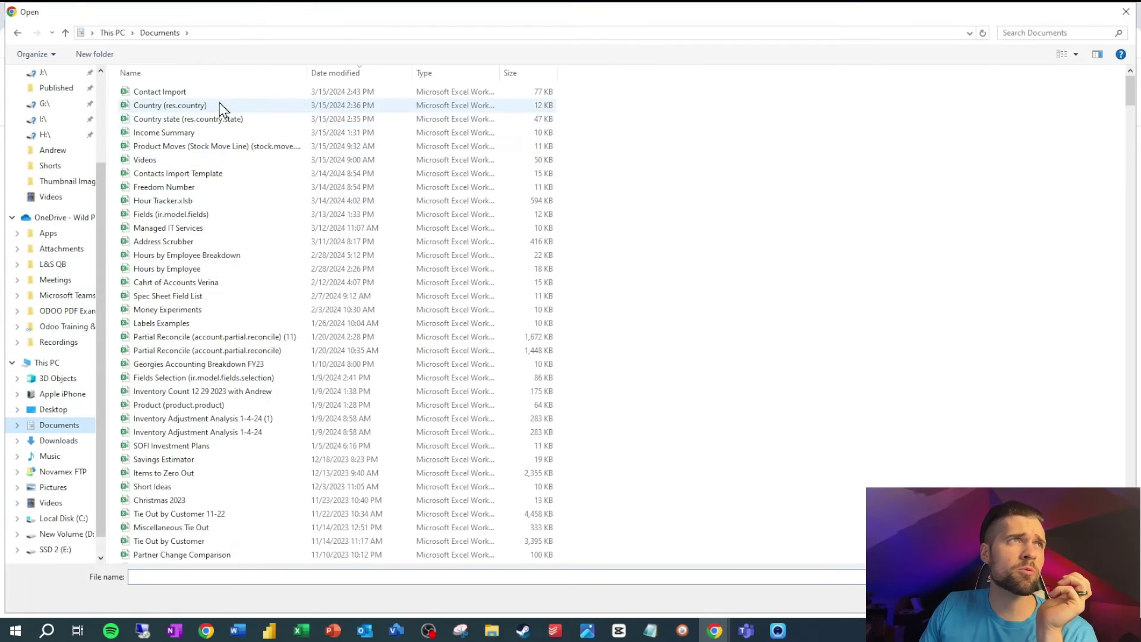
{"action": "double_click", "coordinate": [211, 93]}
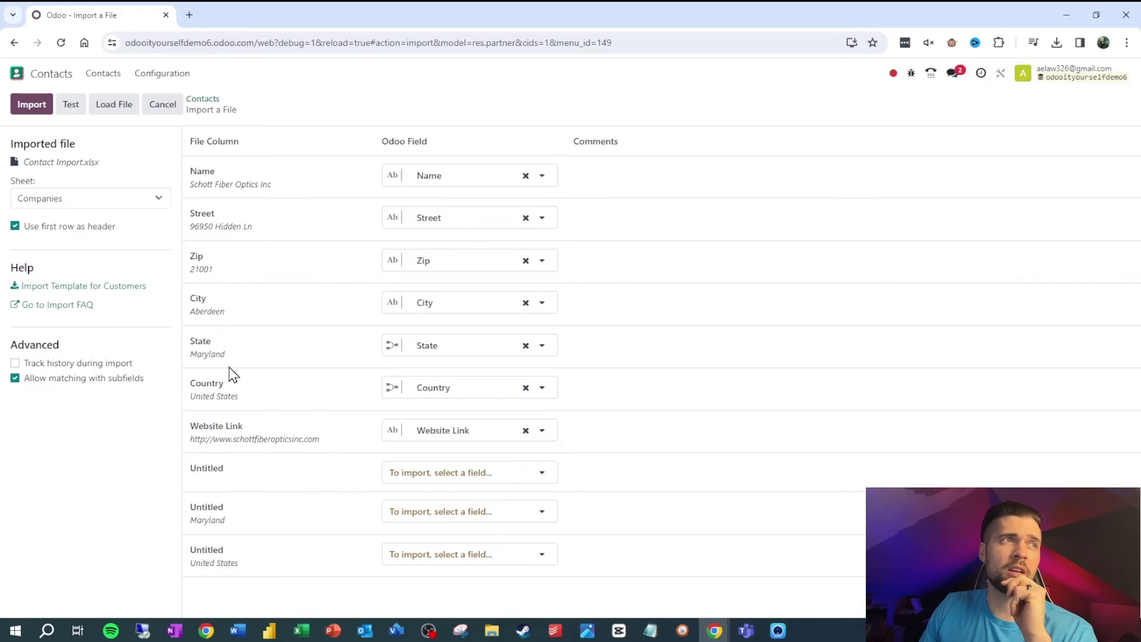
- Import the Companies sheet and confirm the 38 imported companies match the Excel row count
{"action": "left_click", "coordinate": [30, 113]}
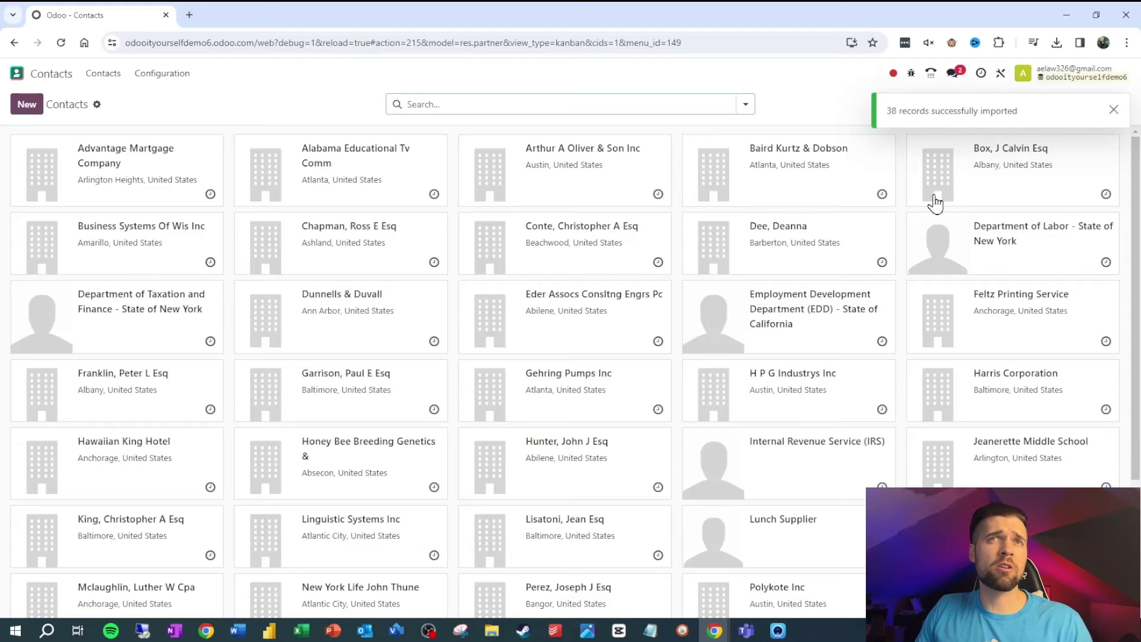
{"action": "left_click", "coordinate": [301, 630]}
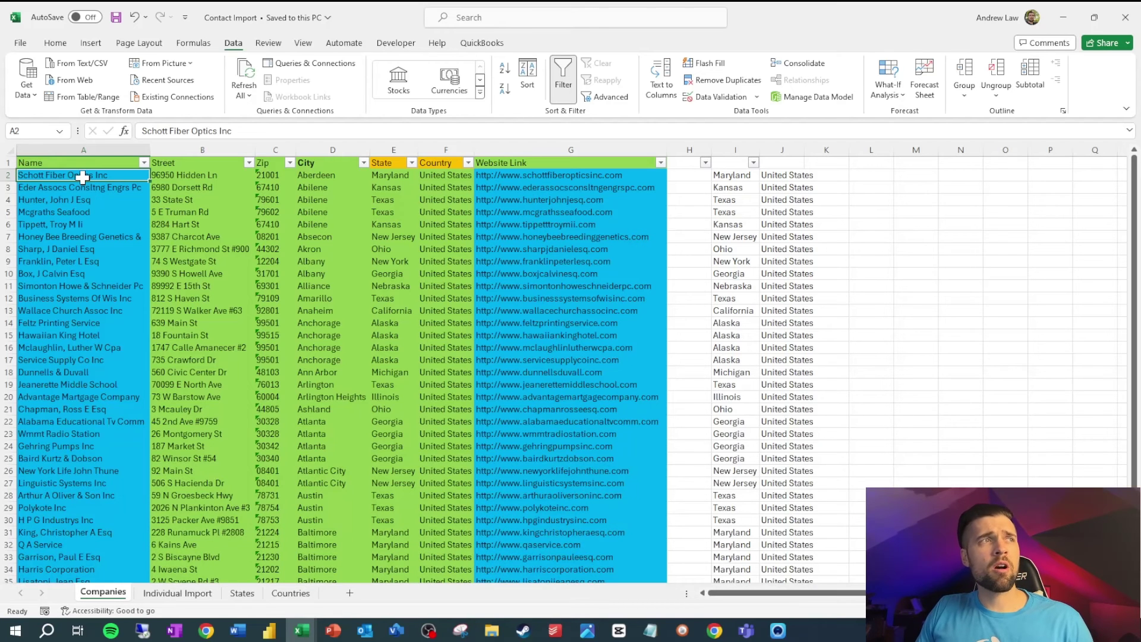
{"action": "key", "text": "ctrl+shift+Down"}
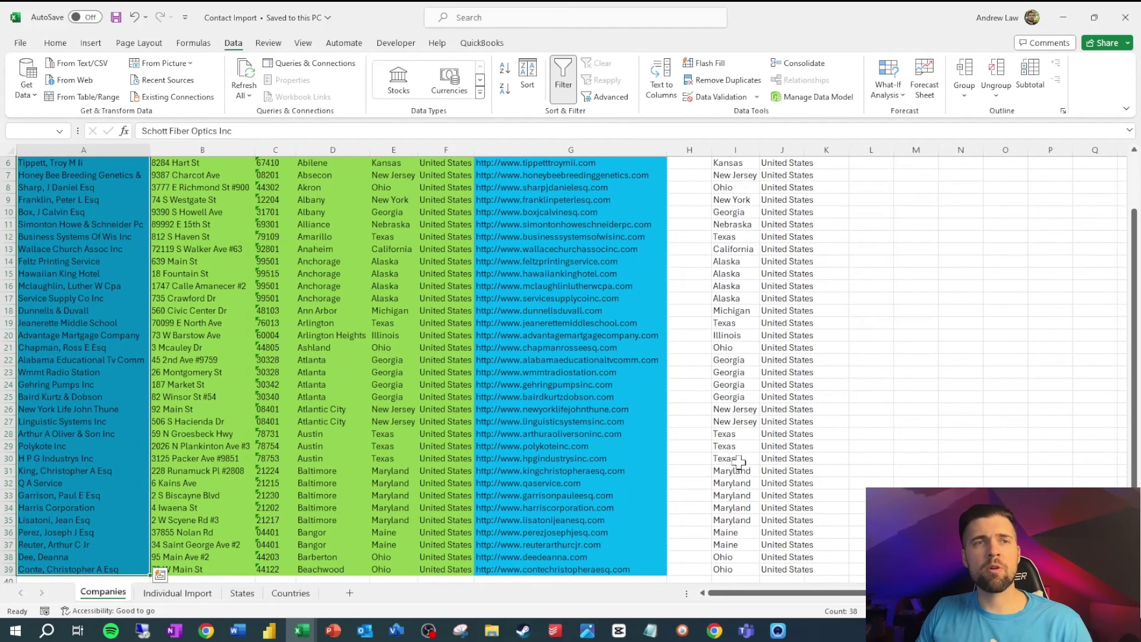
{"action": "key", "text": "alt+Tab"}
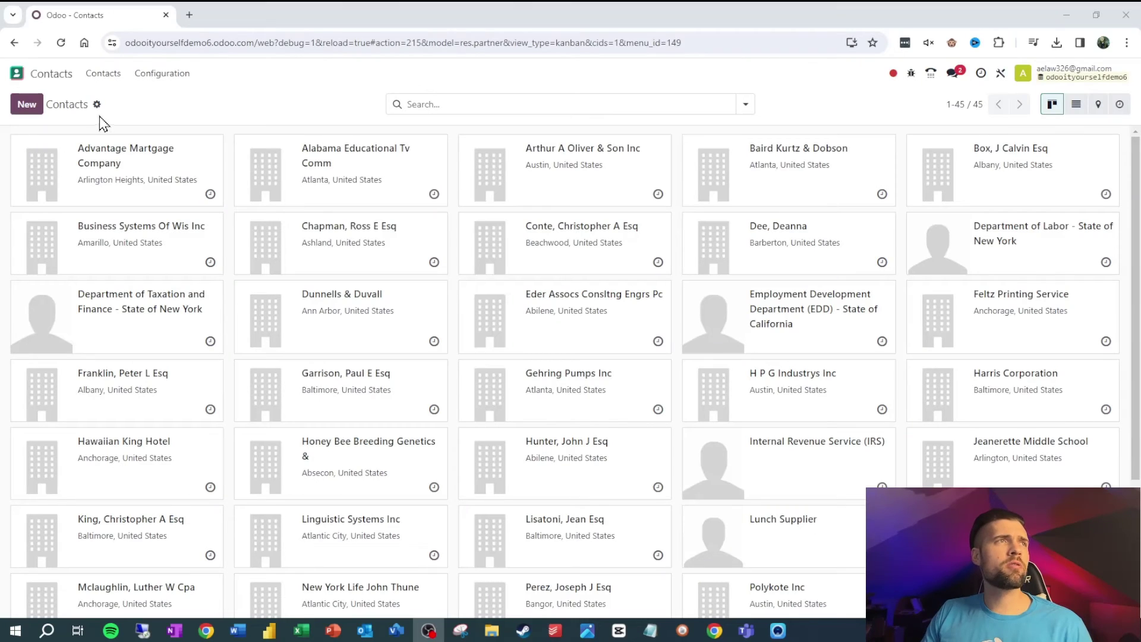
- Upload Contact Import again, choose its Individual Import sheet, and import the individual contacts
{"action": "left_click", "coordinate": [96, 105]}
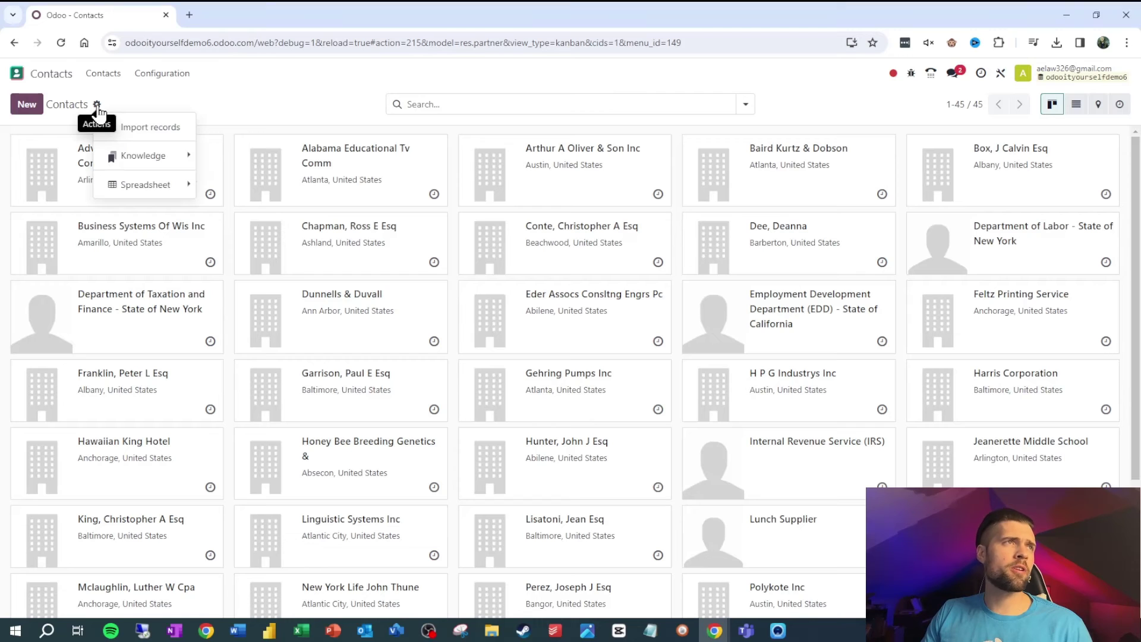
{"action": "left_click", "coordinate": [153, 128]}
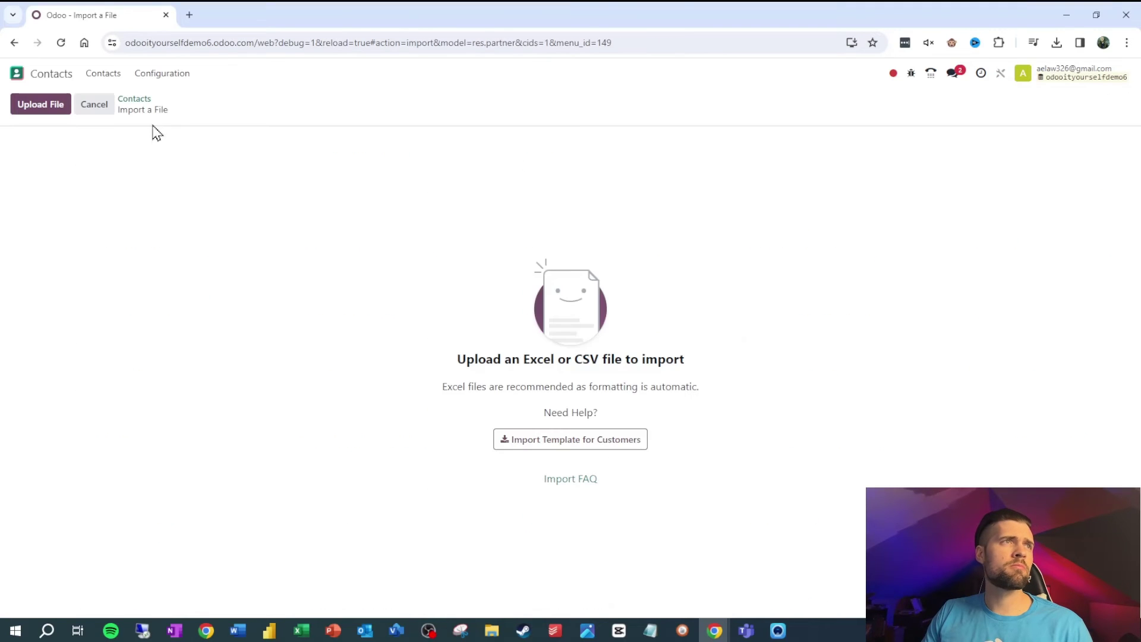
{"action": "left_click", "coordinate": [37, 109]}
{"action": "double_click", "coordinate": [192, 95]}
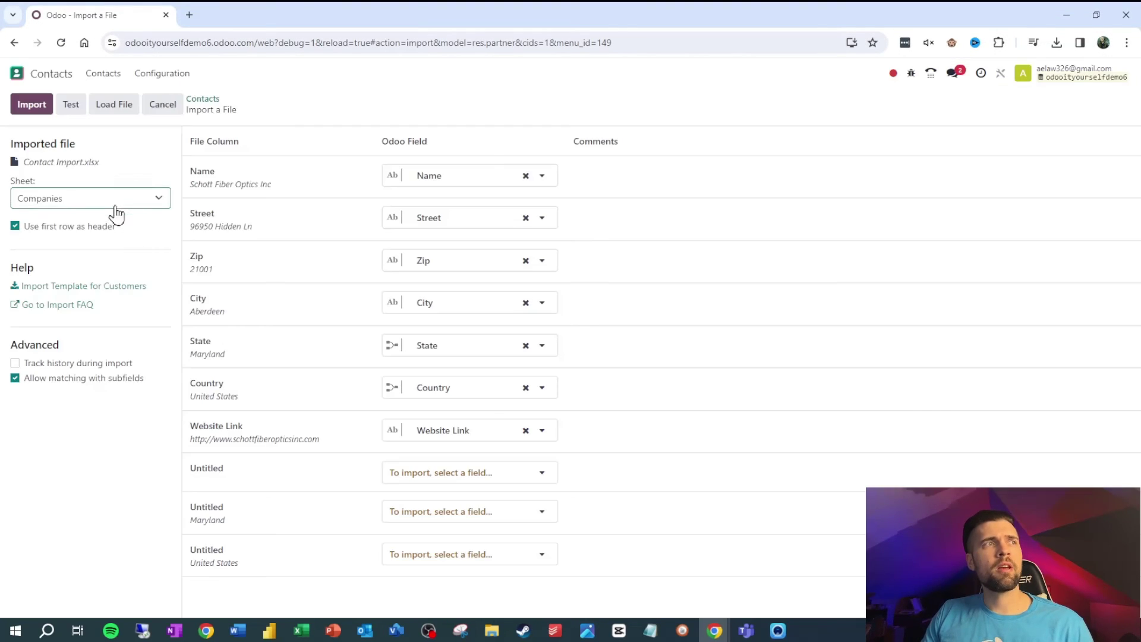
{"action": "left_click", "coordinate": [113, 200]}
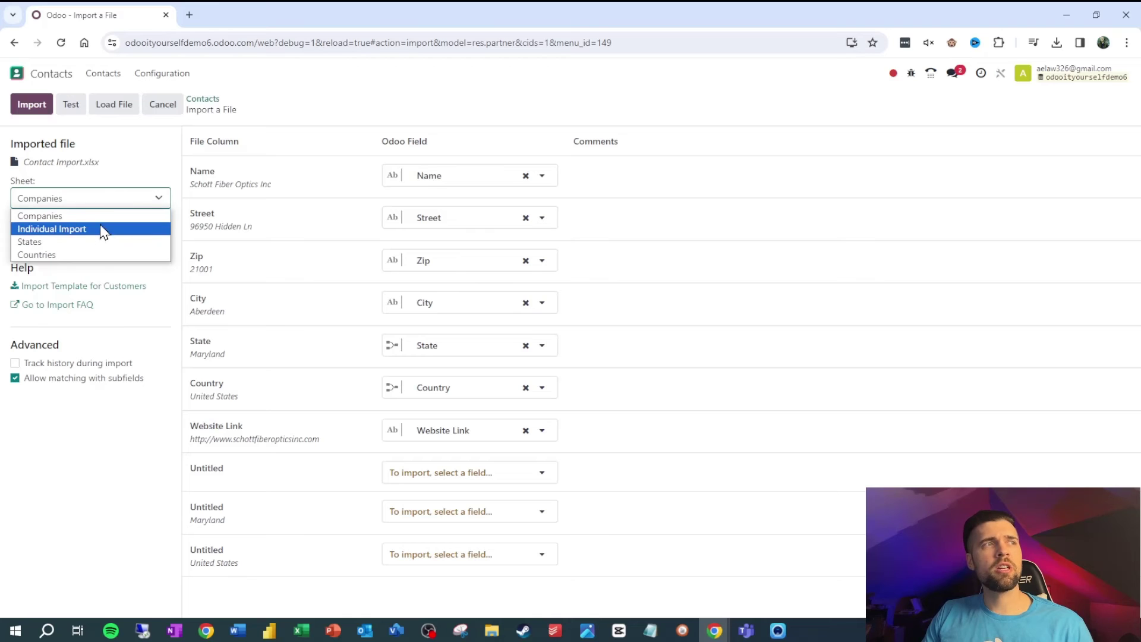
{"action": "left_click", "coordinate": [101, 231]}
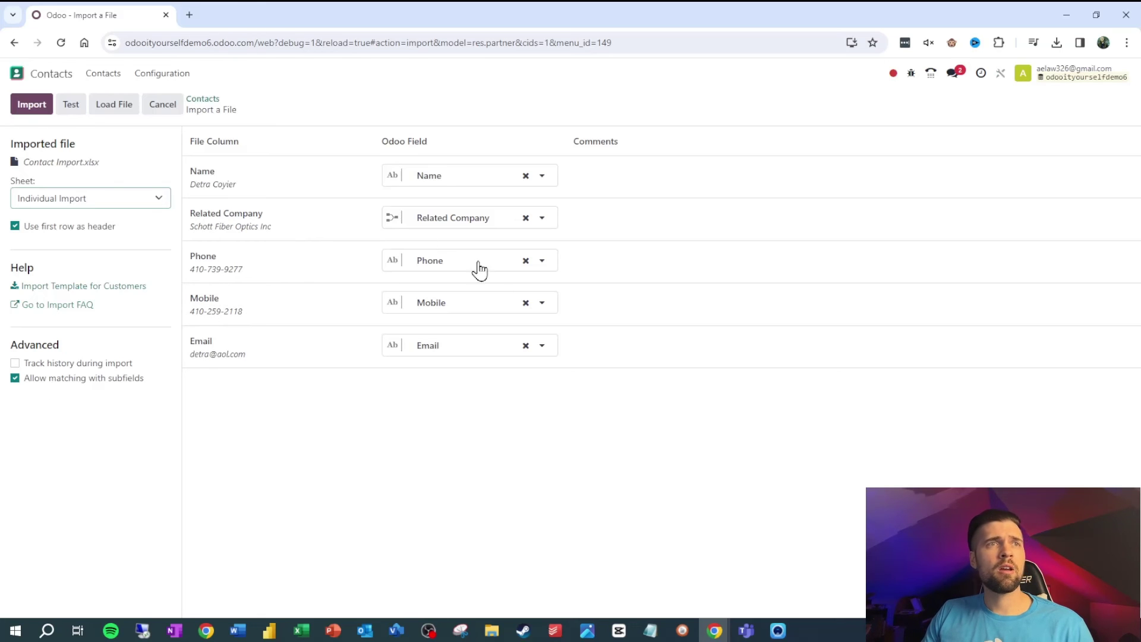
{"action": "left_click", "coordinate": [40, 114]}
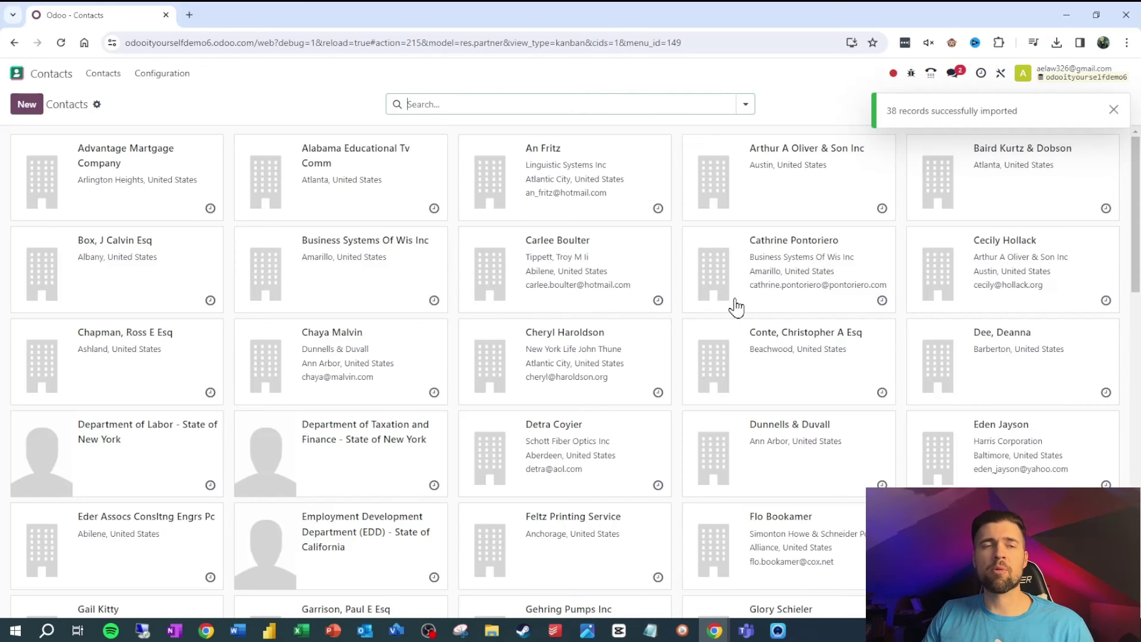
{"action": "key", "text": "alt+Tab"}
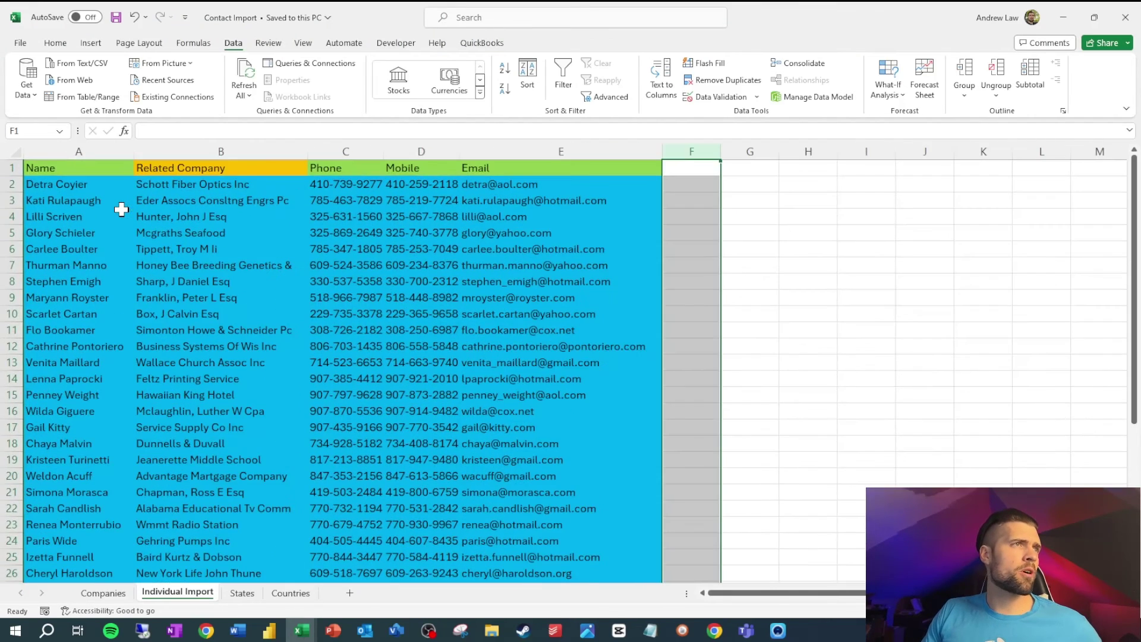
- Search Odoo Contacts for the first individual's name copied from cell A2
{"action": "scroll", "coordinate": [122, 209], "scroll_direction": "up", "scroll_amount": 3, "text": "ctrl"}
{"action": "left_click", "coordinate": [120, 208]}
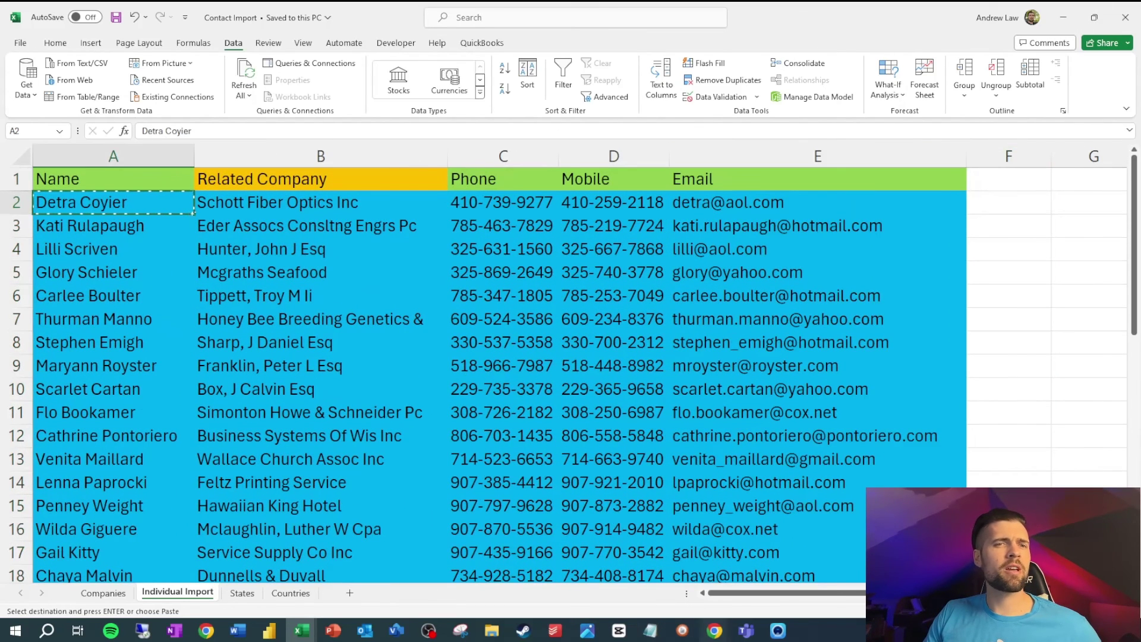
{"action": "left_click", "coordinate": [715, 631]}
{"action": "left_click", "coordinate": [783, 577]}
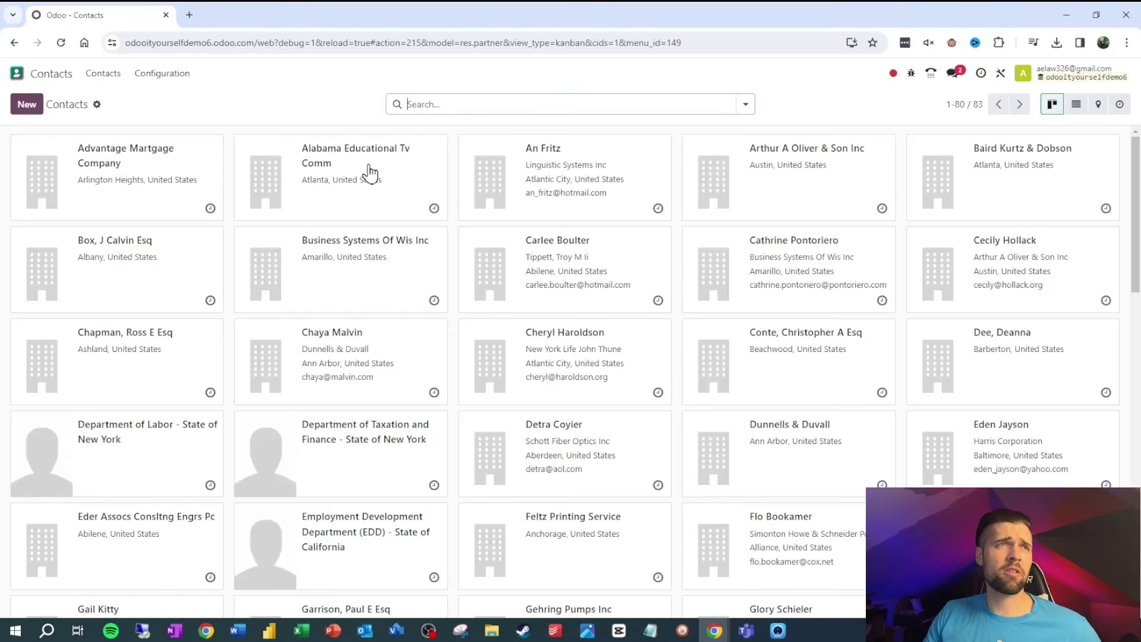
{"action": "left_click", "coordinate": [465, 106]}
{"action": "type", "text": "Detra Coyier"}
{"action": "left_click", "coordinate": [467, 129]}
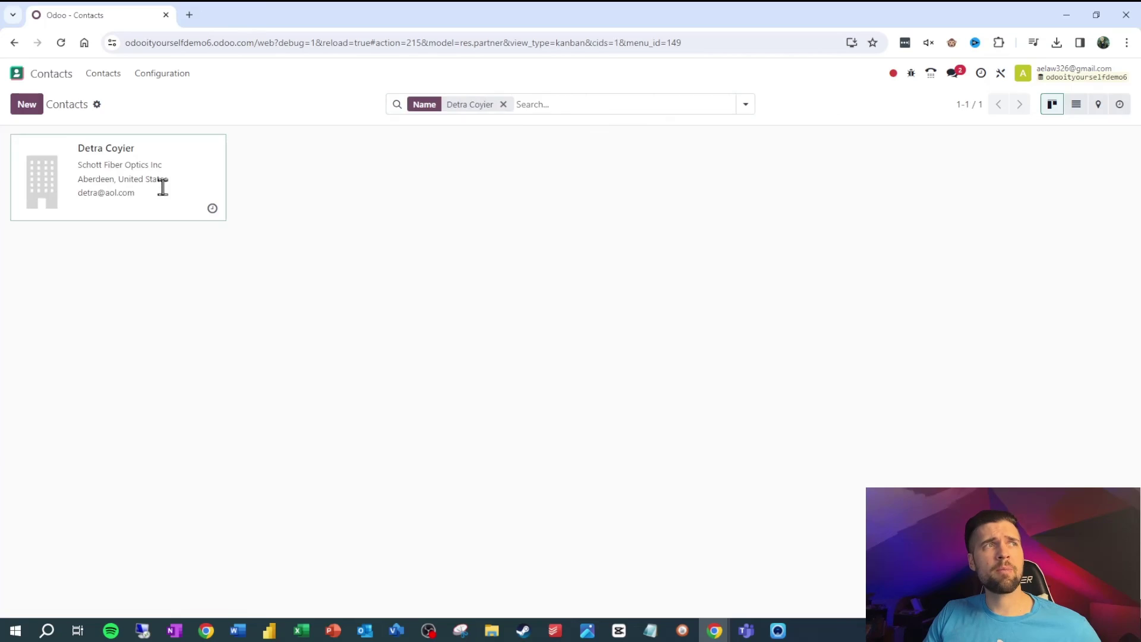
- Open that contact's record and compare its company with the Related Company value in Excel
{"action": "left_click", "coordinate": [161, 186]}
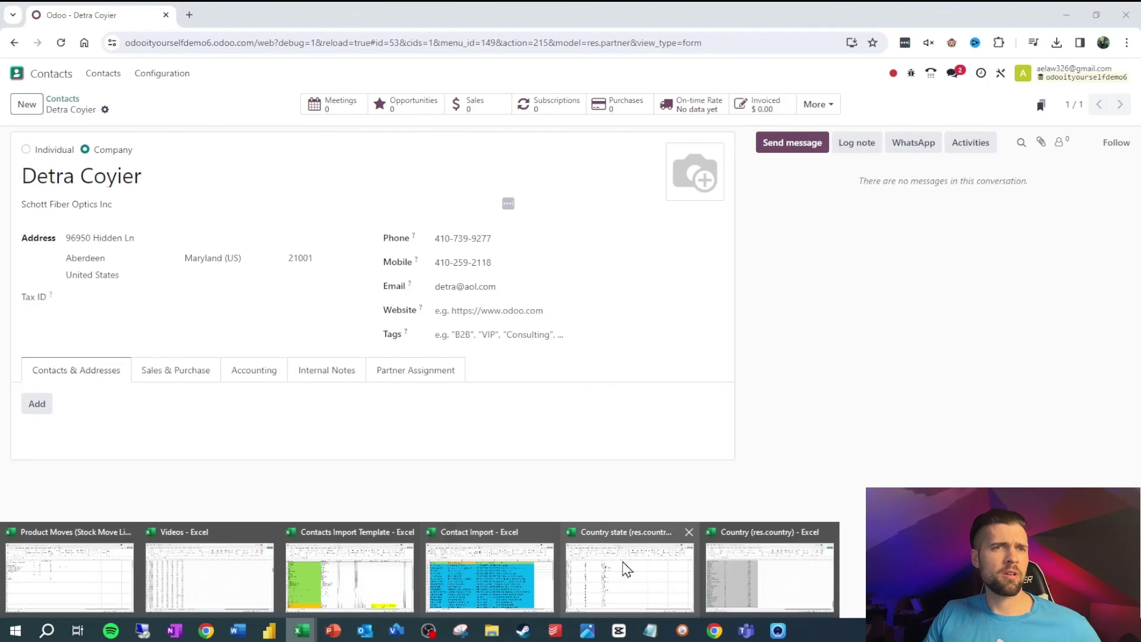
{"action": "left_click", "coordinate": [504, 579]}
{"action": "left_click", "coordinate": [333, 208]}
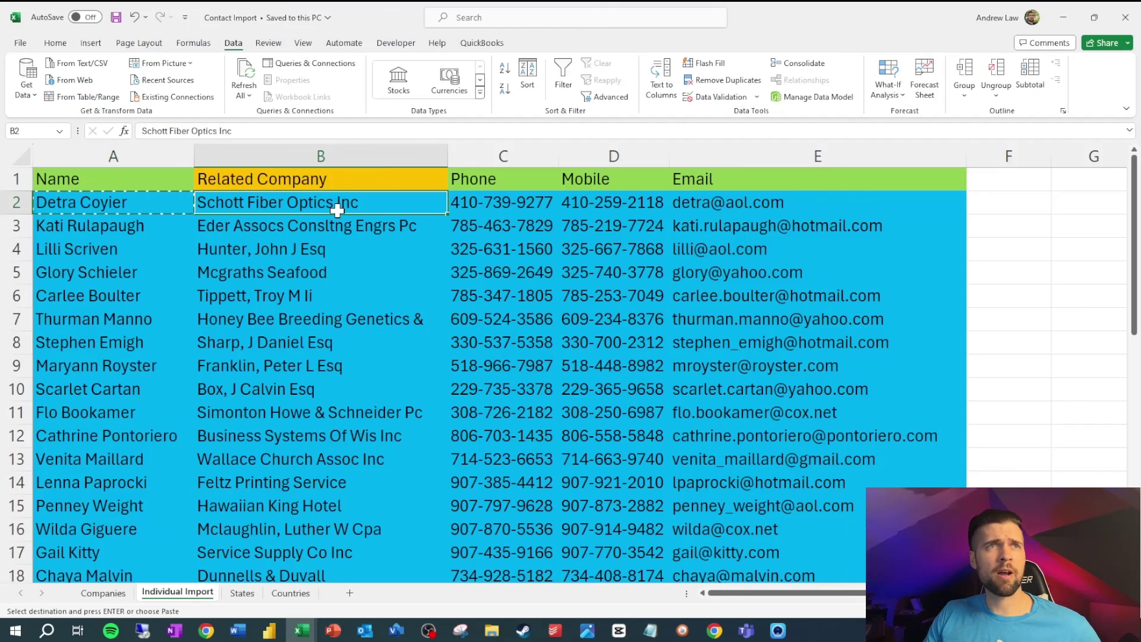